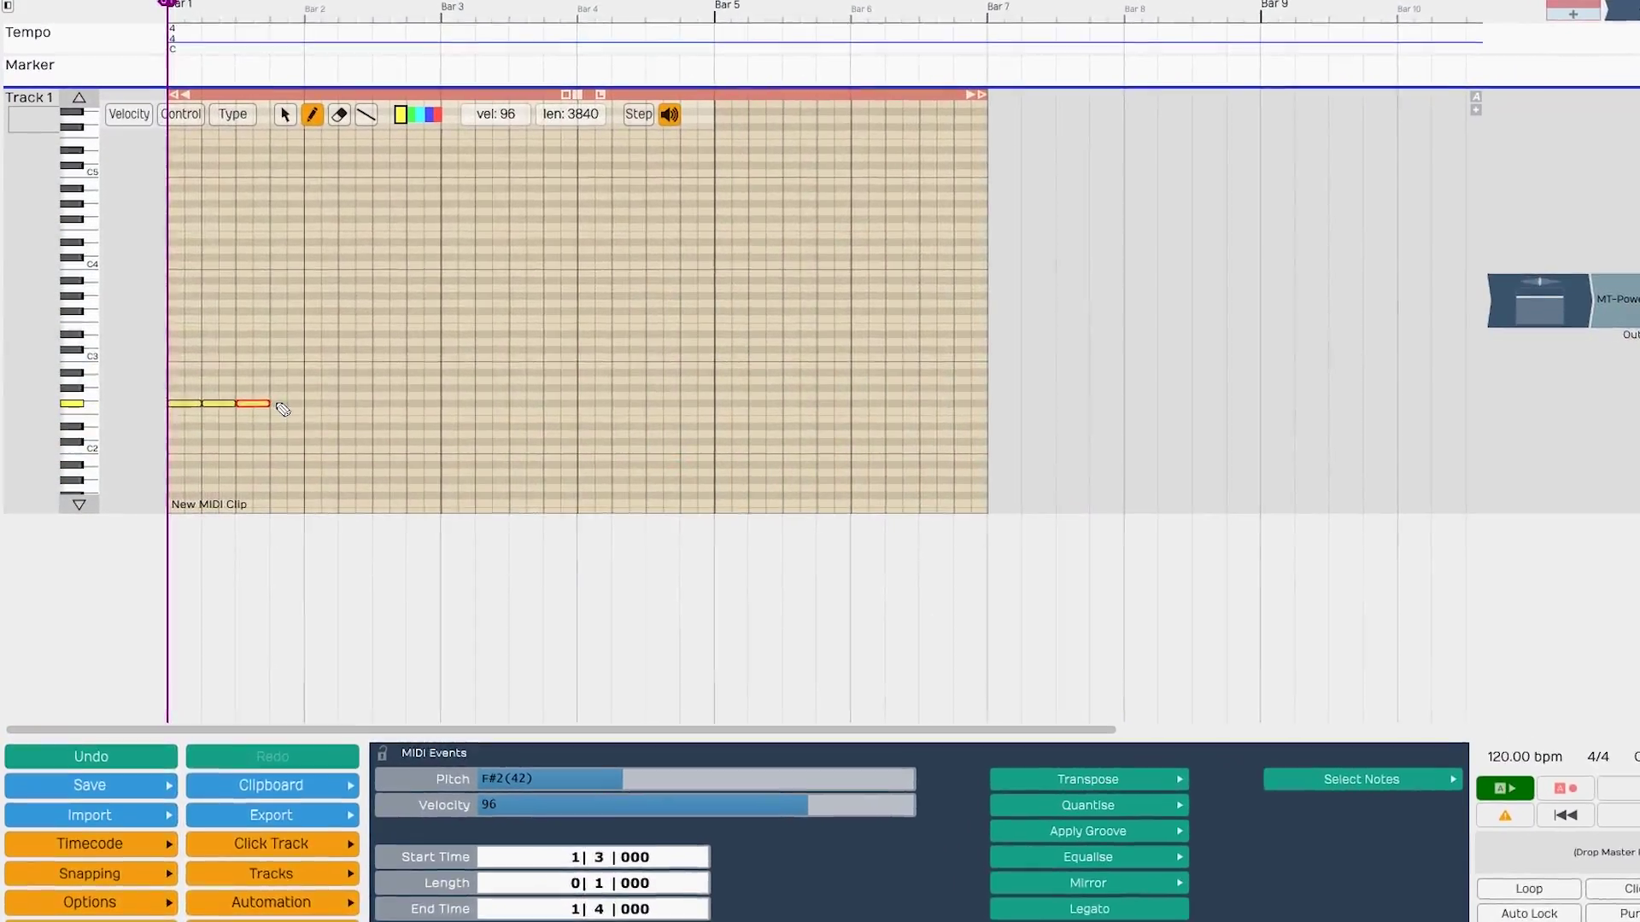
# Step: Add a fourth F#2 note at beat 4 and shorten it to one beat
pyautogui.click(252, 407)
pyautogui.moveTo(429, 399); pyautogui.dragTo(325, 401)
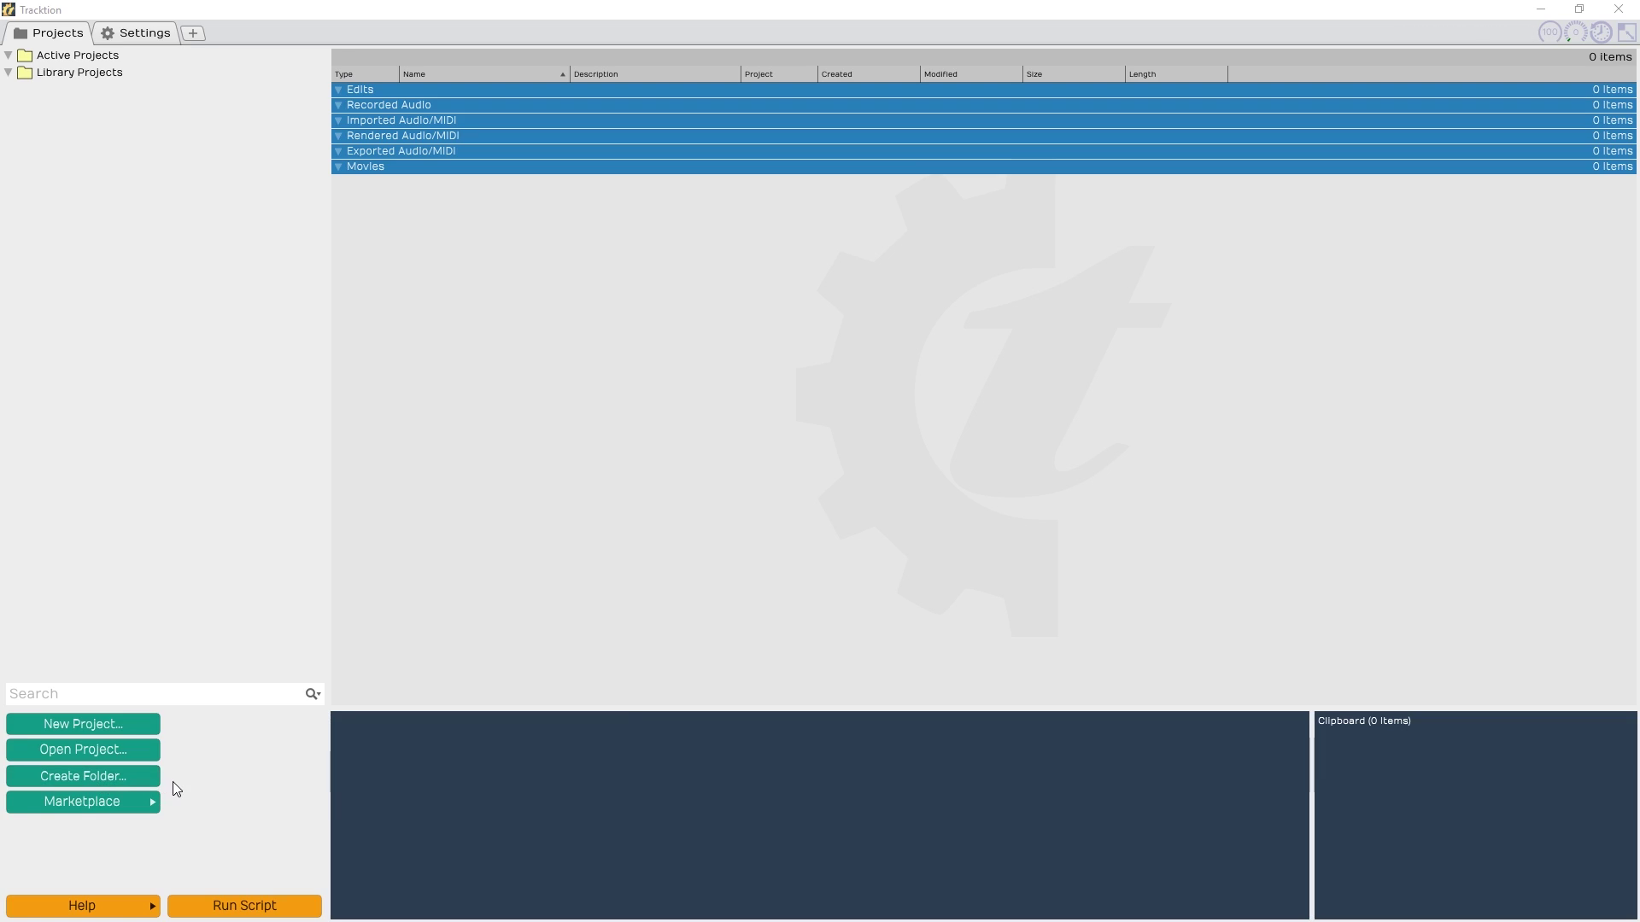
# Step: Create a new project named 'Tracktion6 Tutorial' and open its first edit
pyautogui.click(130, 728)
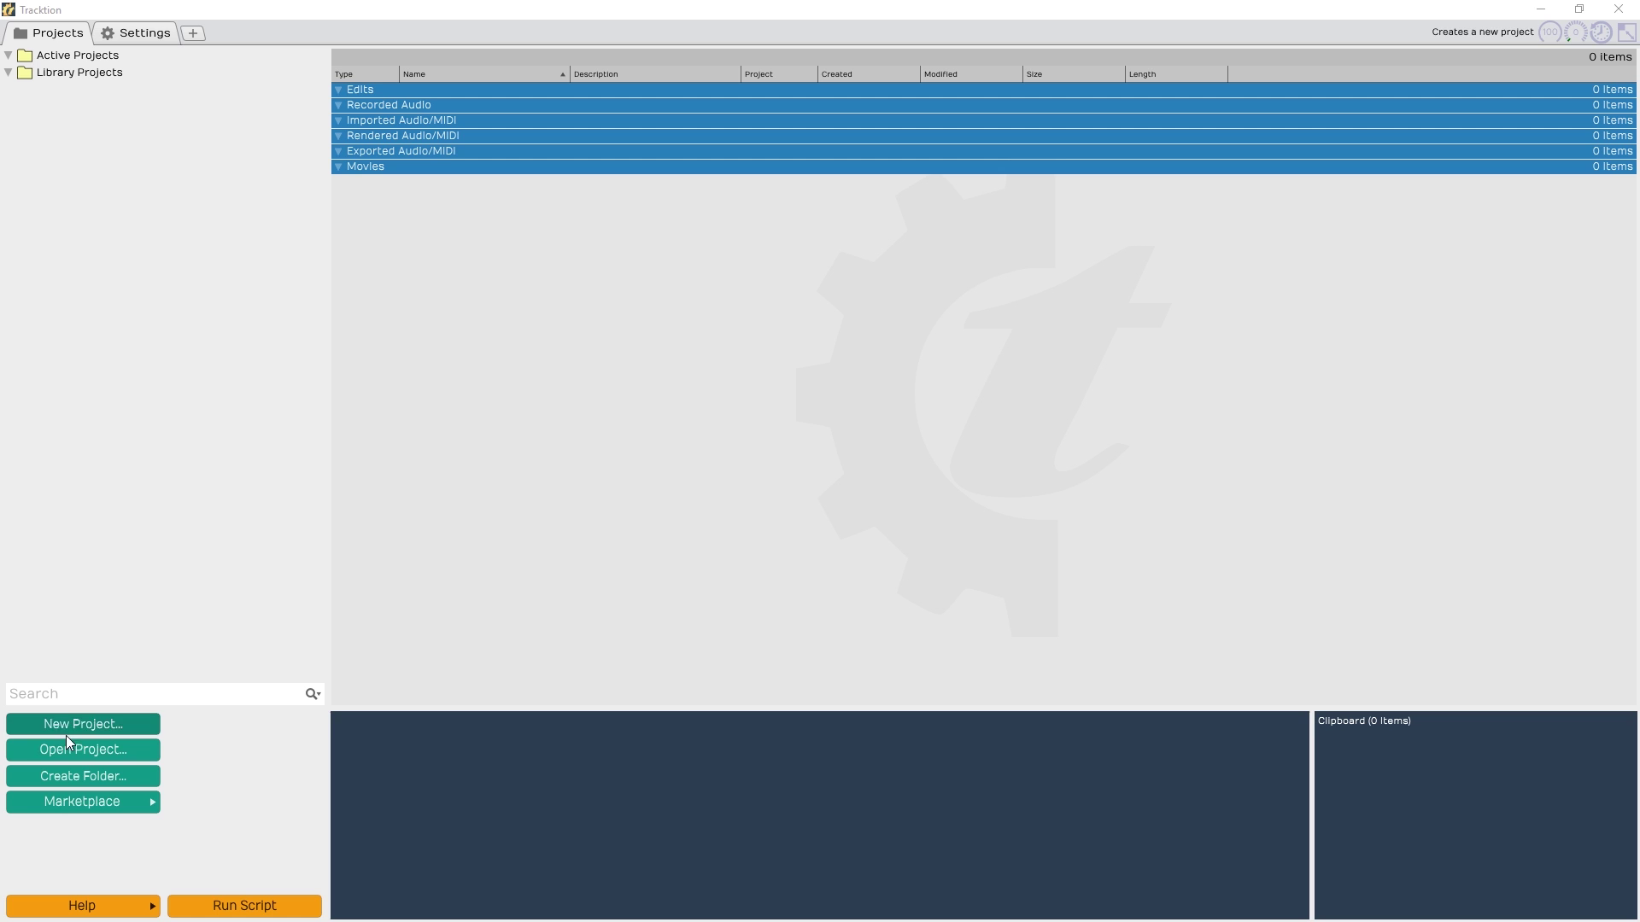
pyautogui.write('Tracktion6 Tutorial')
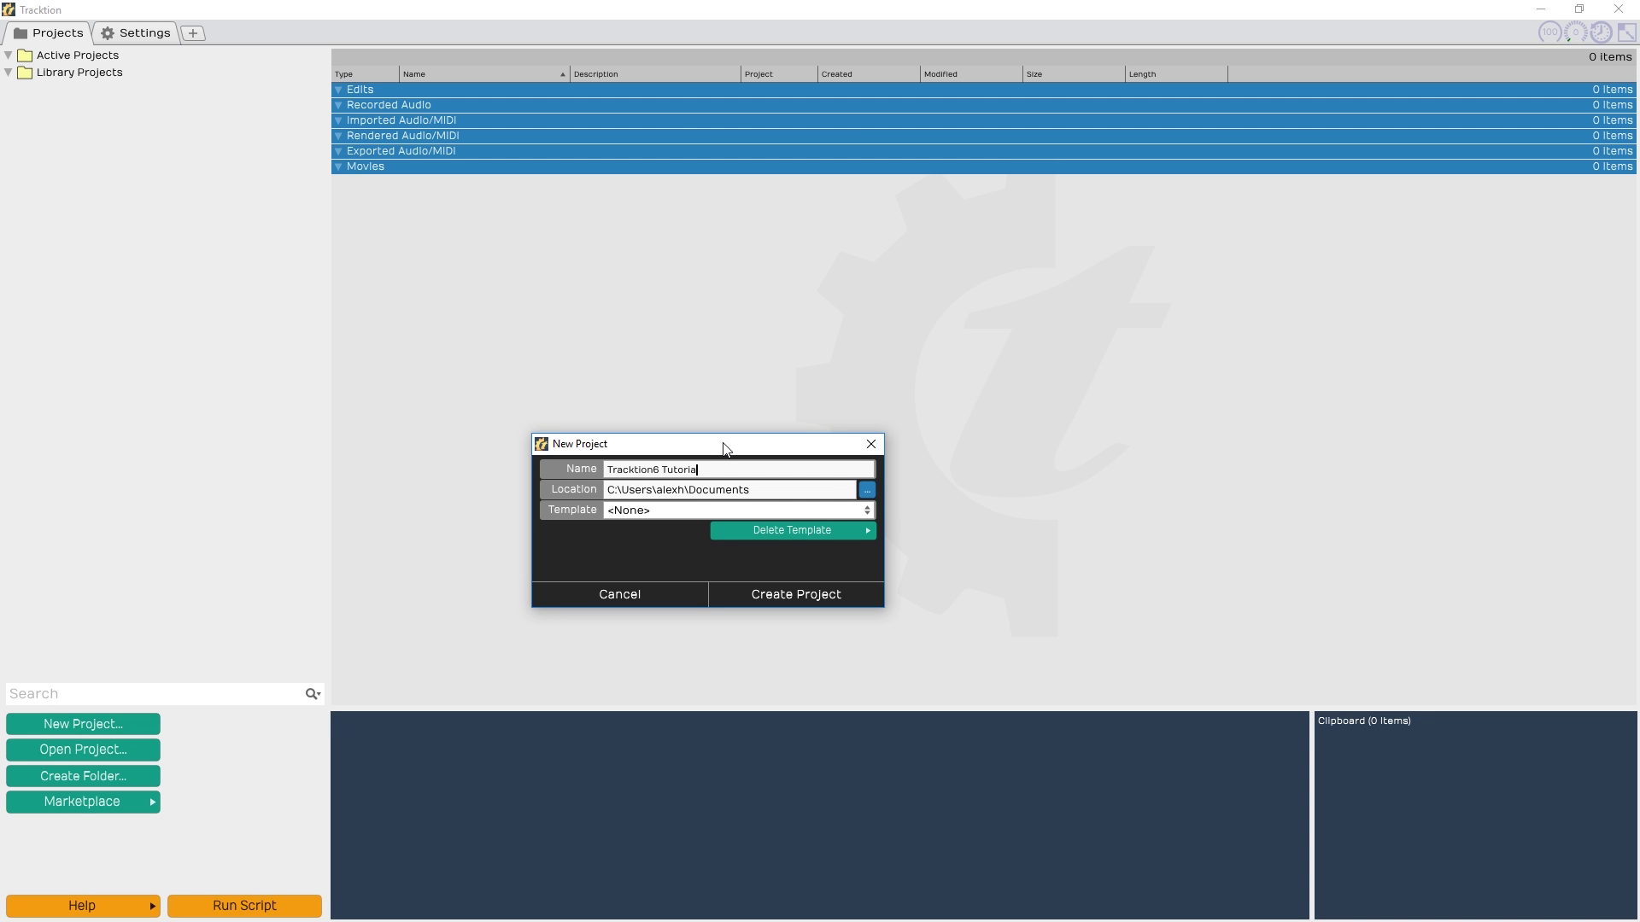
pyautogui.click(762, 592)
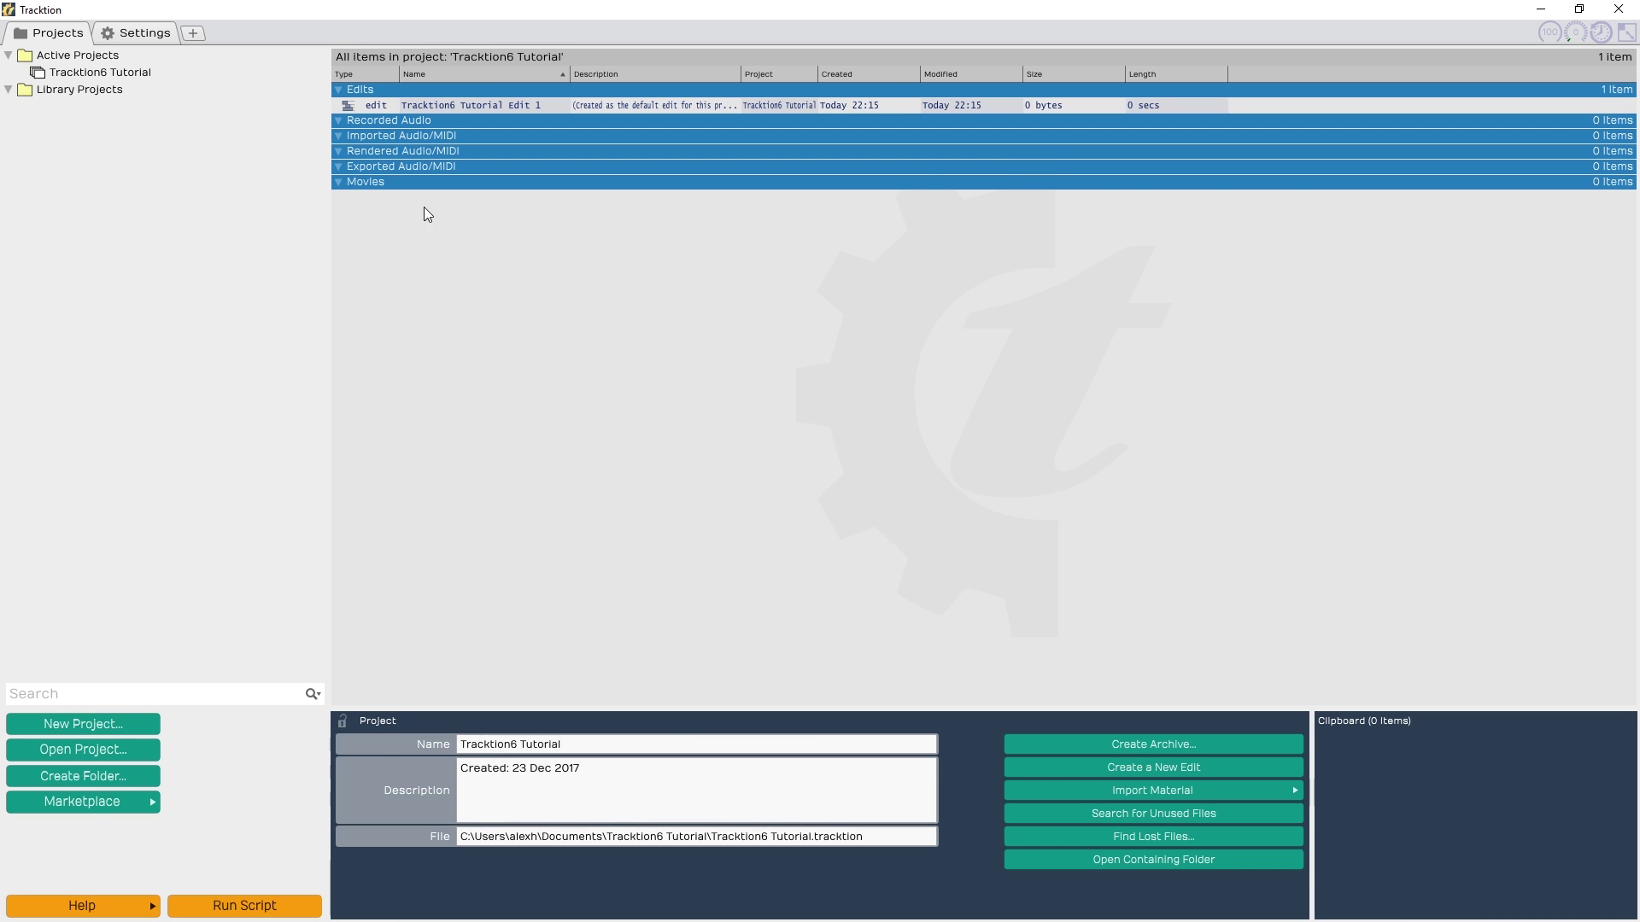
pyautogui.doubleClick(459, 105)
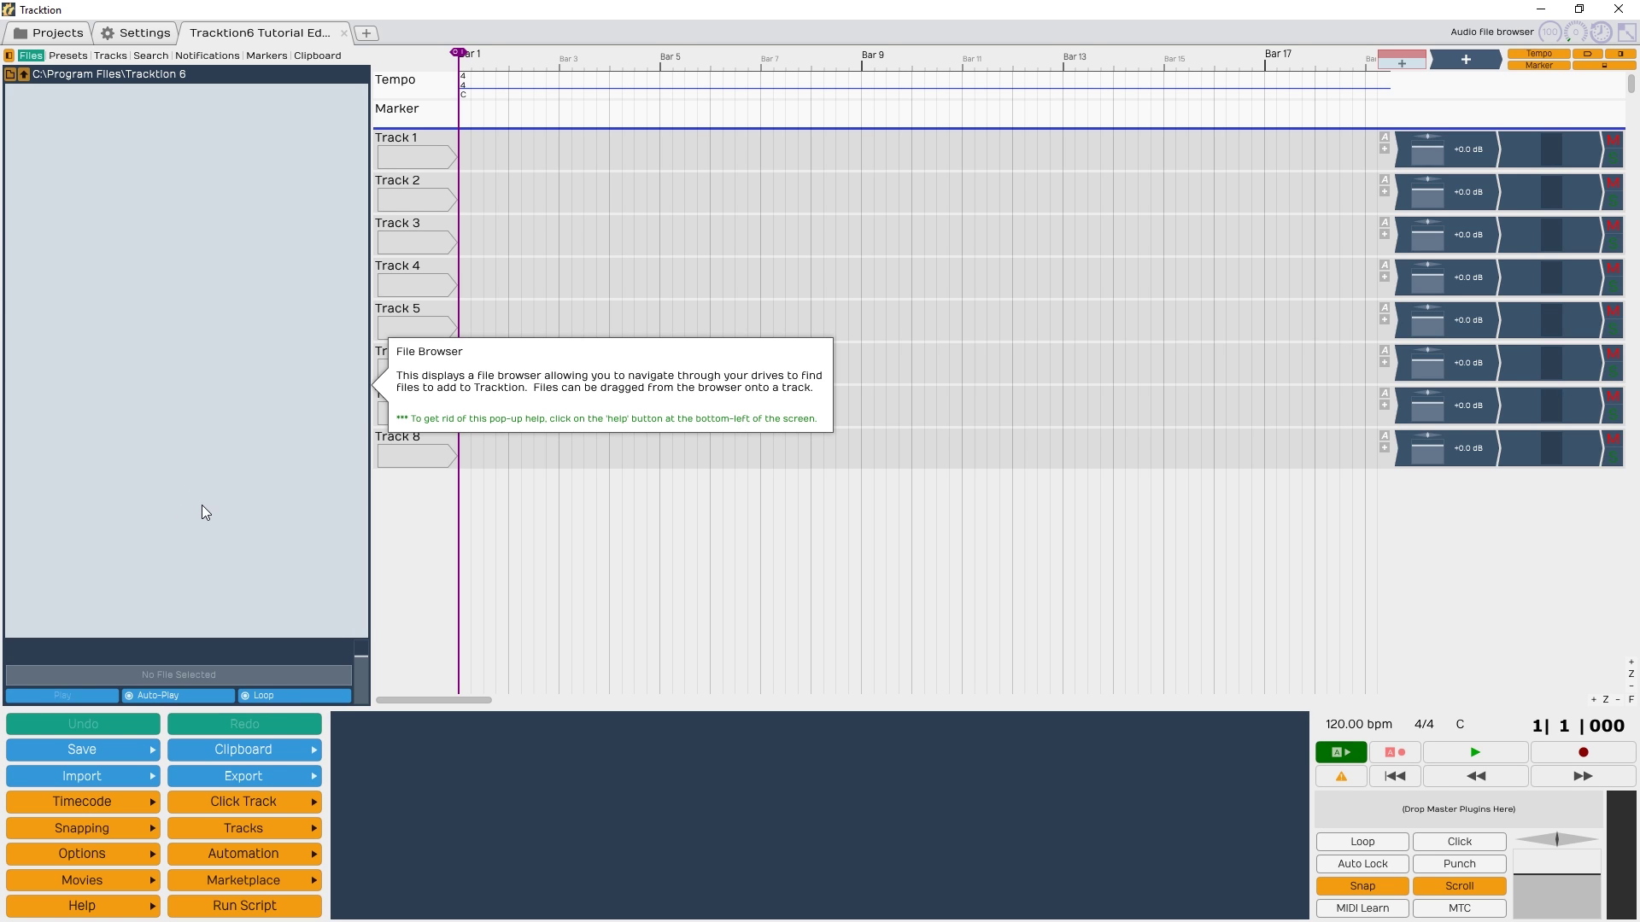
# Step: Browse the side panel's Presets, Tracks, Search, Notifications, Markers and Clipboard lists, then hide it
pyautogui.click(68, 54)
pyautogui.click(105, 54)
pyautogui.click(138, 54)
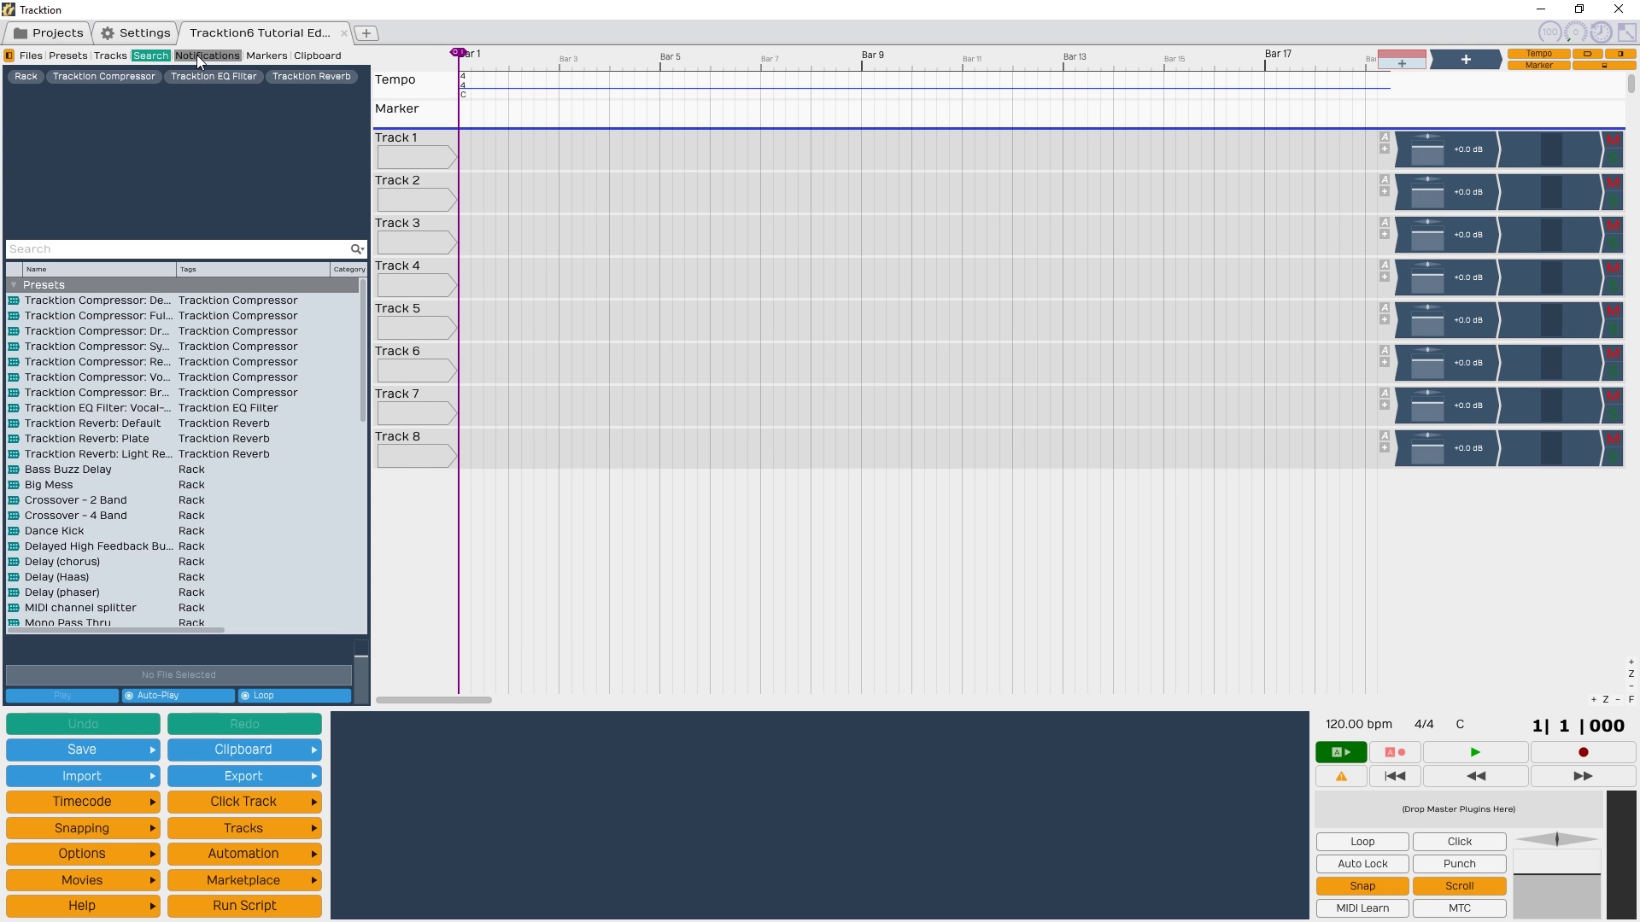
pyautogui.click(204, 56)
pyautogui.click(282, 54)
pyautogui.click(296, 54)
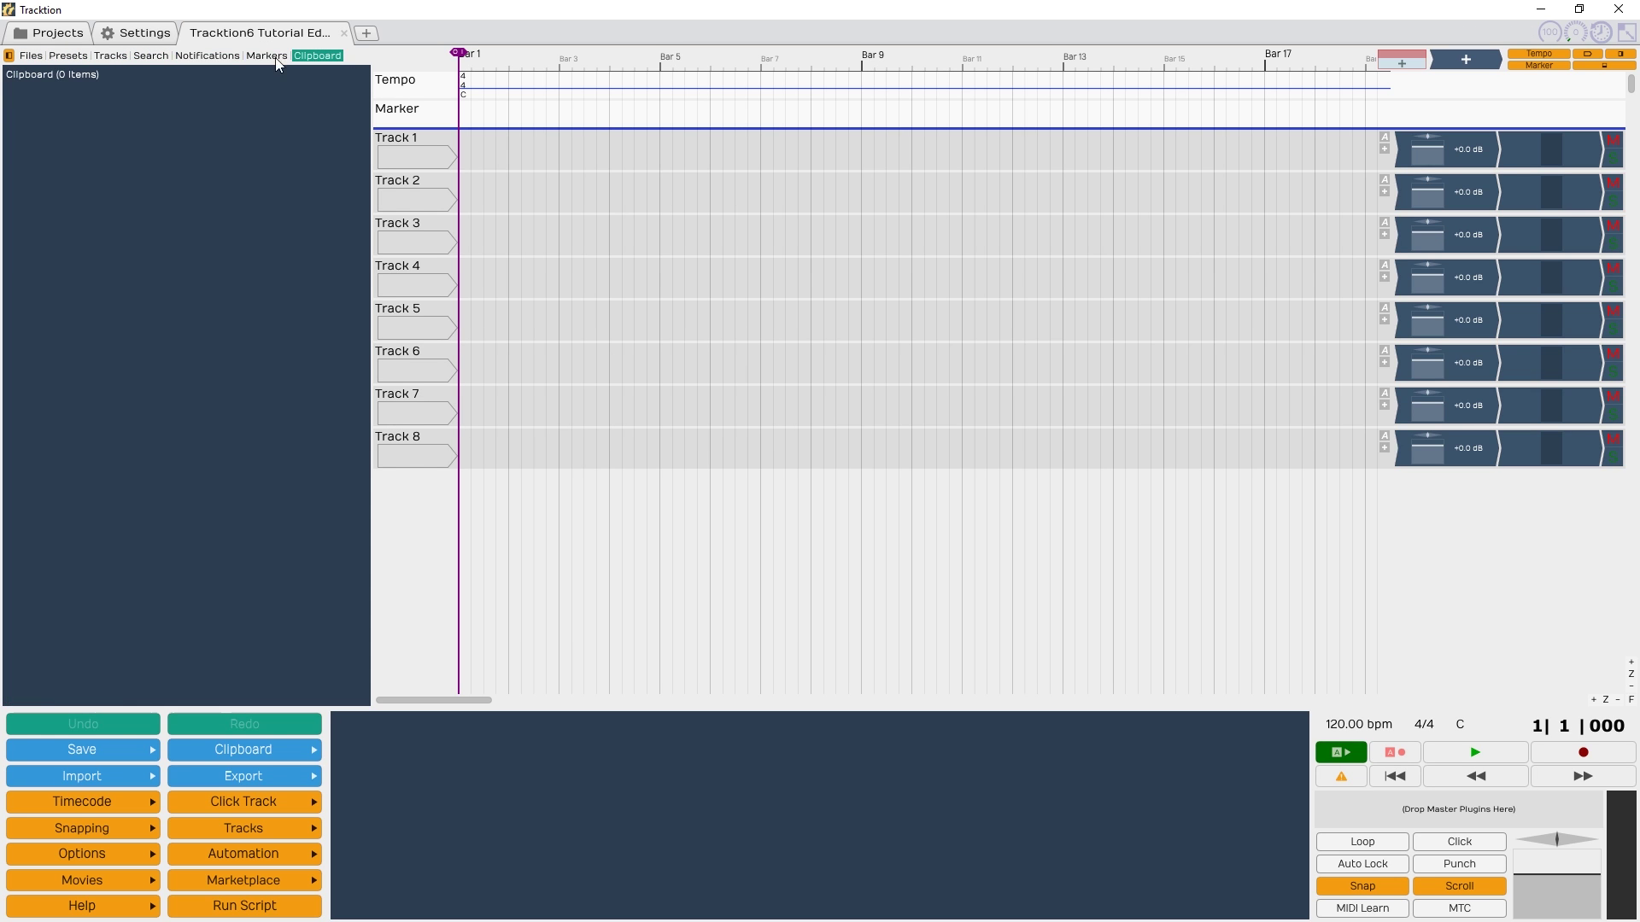
pyautogui.click(37, 57)
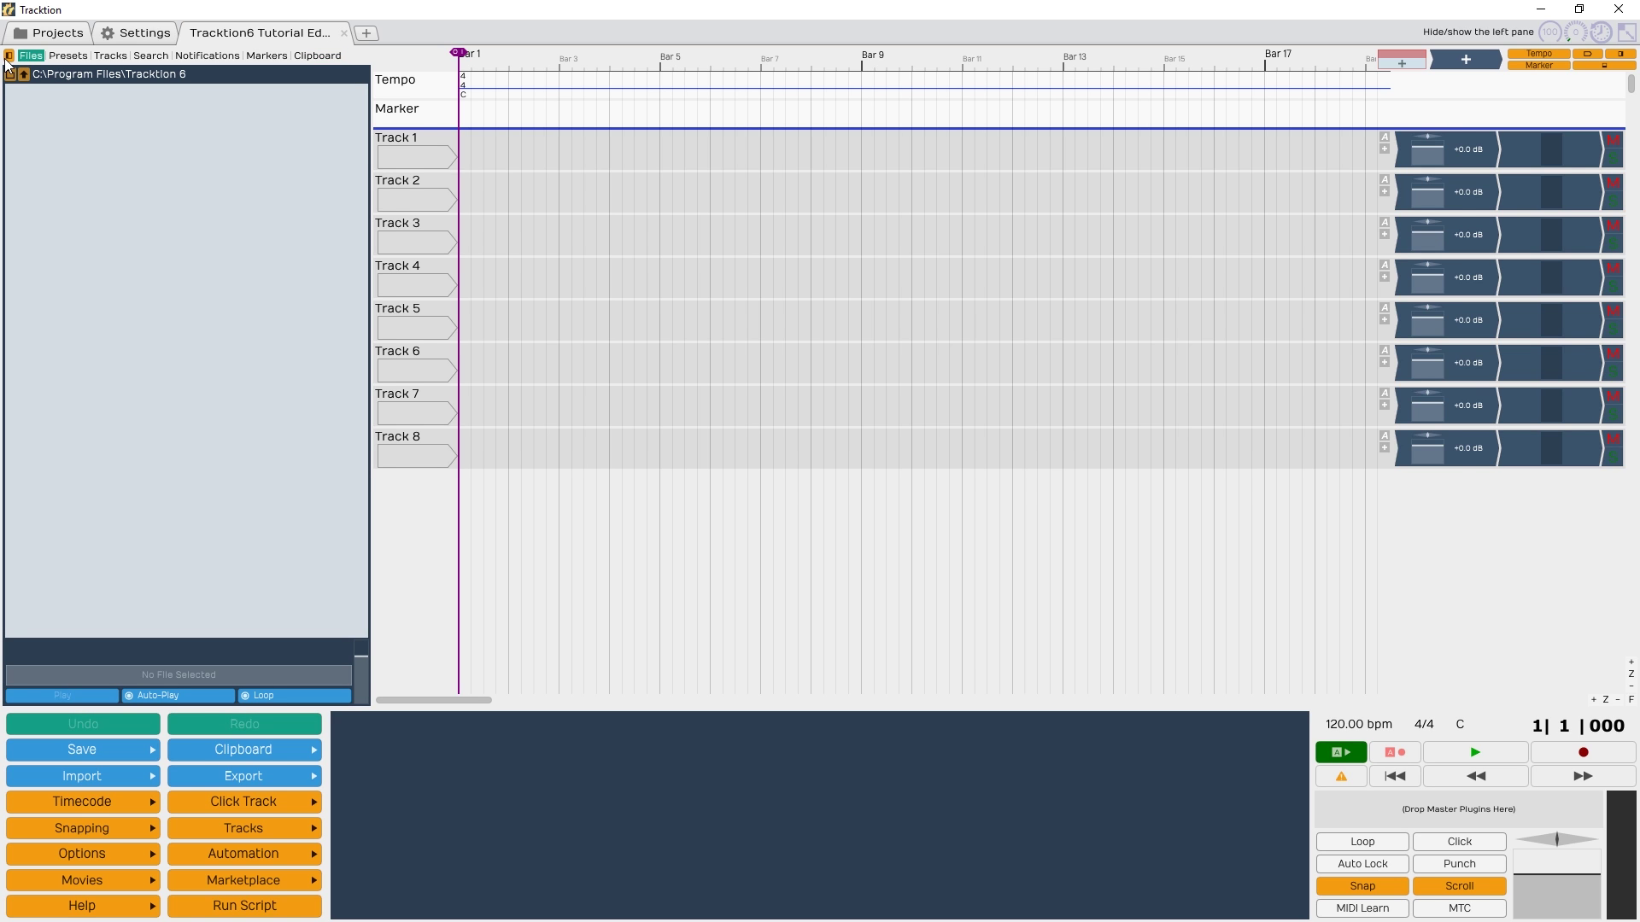
pyautogui.click(8, 56)
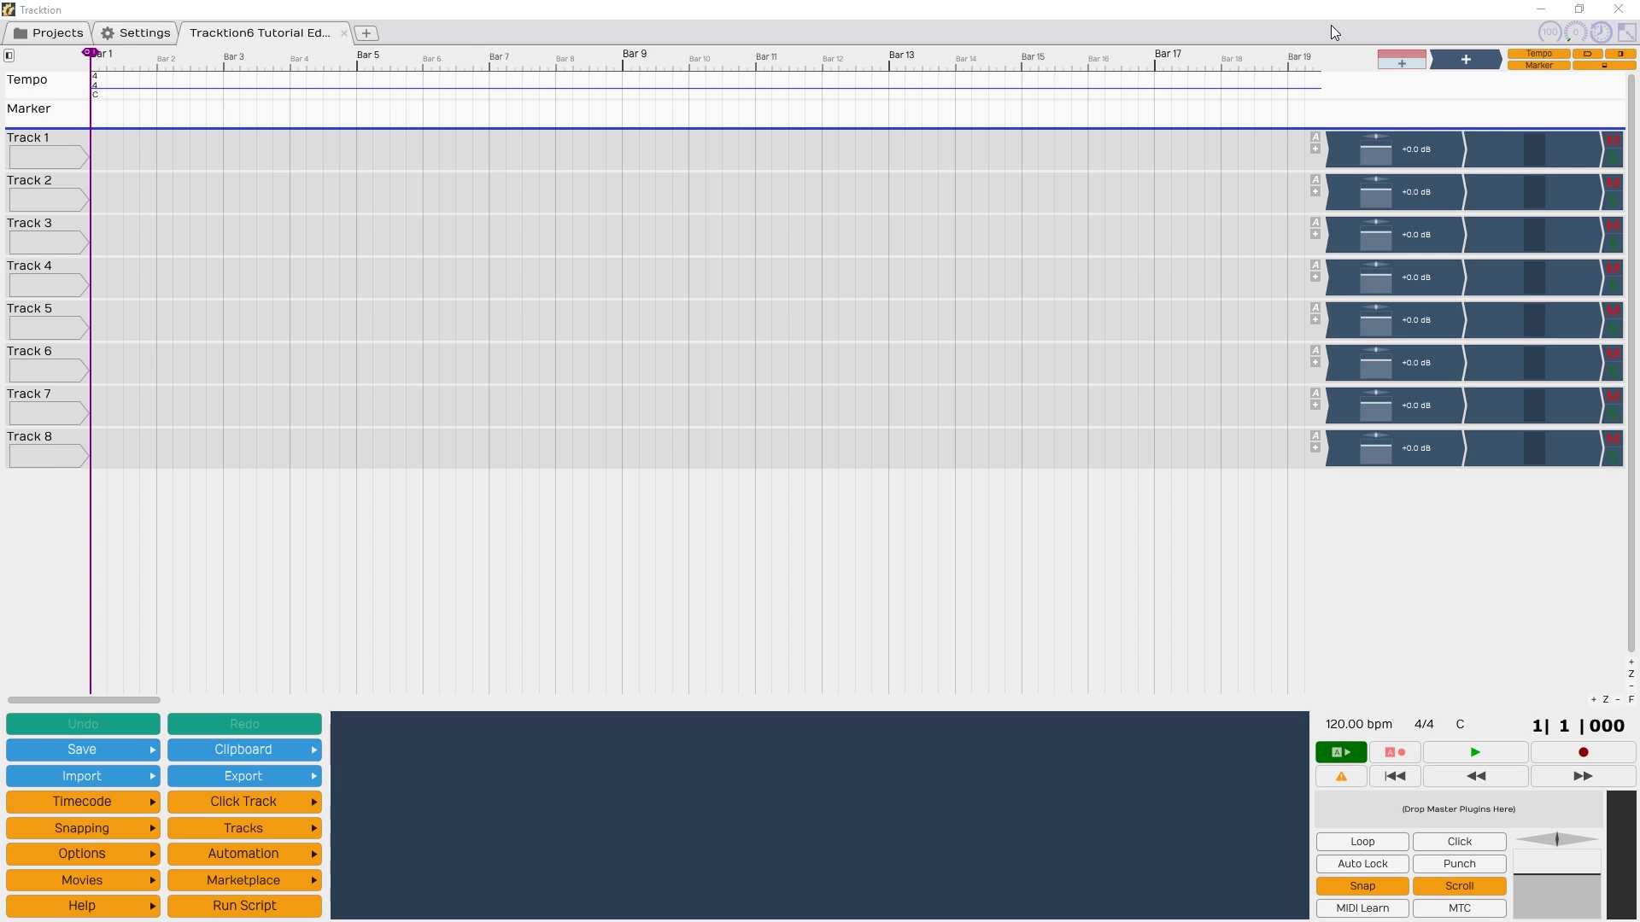
# Step: Toggle the Tempo global track off and on twice, leaving it shown
pyautogui.click(1542, 55)
pyautogui.click(1541, 56)
pyautogui.click(1542, 56)
pyautogui.click(1541, 56)
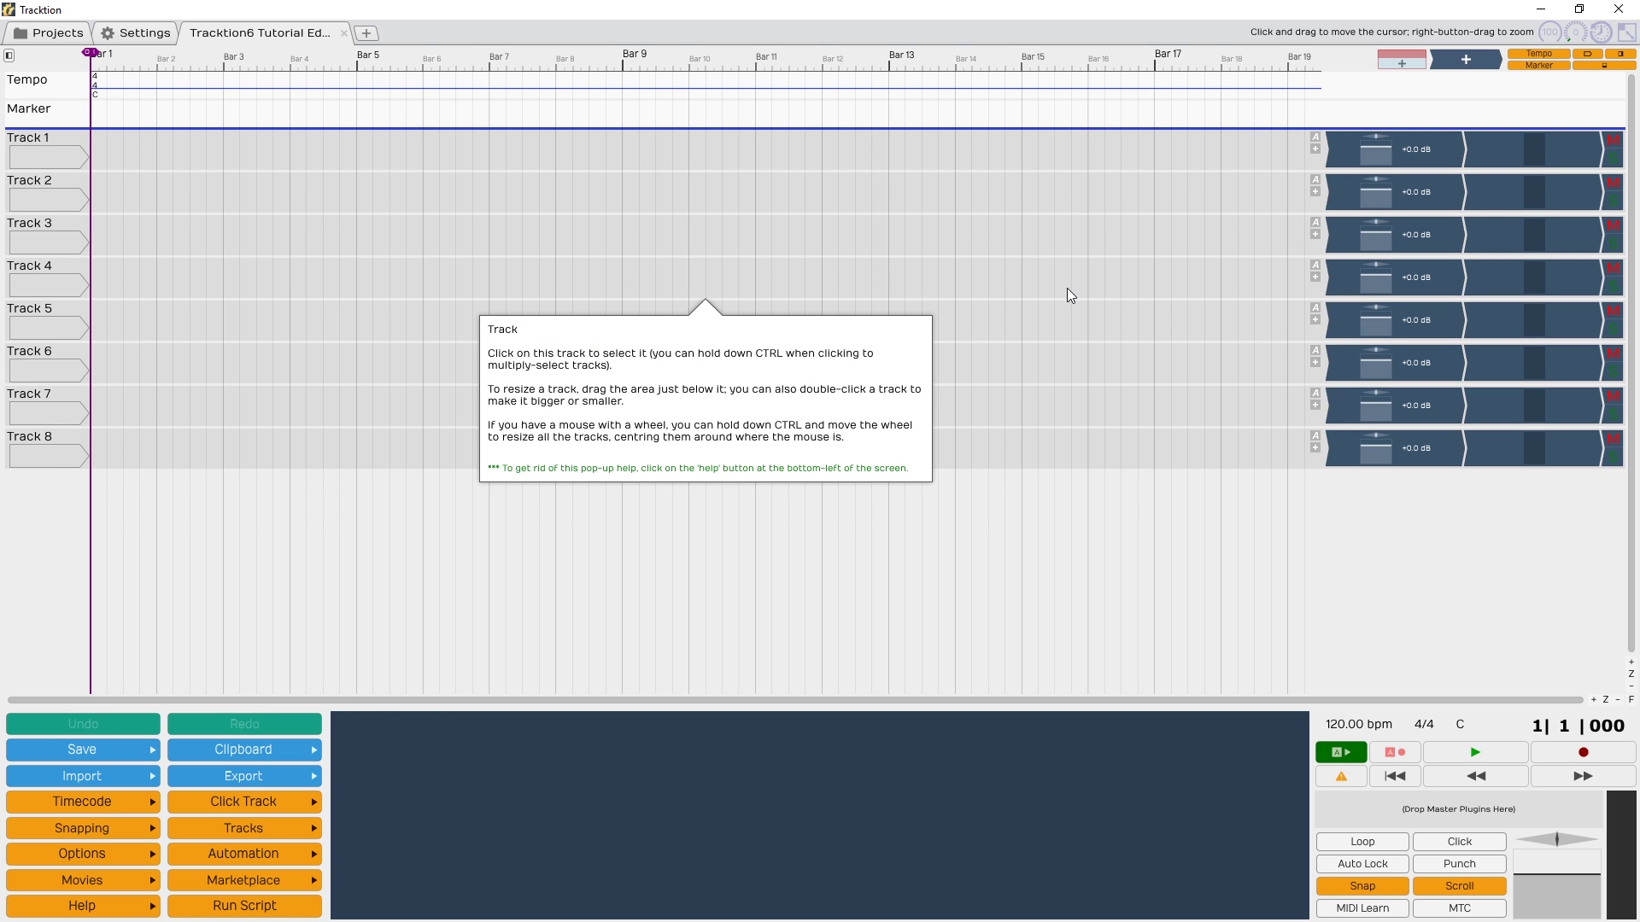
# Step: Select Tracks 2 through 8 and delete them, leaving Track 1 alone
pyautogui.click(53, 204)
pyautogui.keyDown('ctrl'); pyautogui.click(55, 225); pyautogui.keyUp('ctrl')
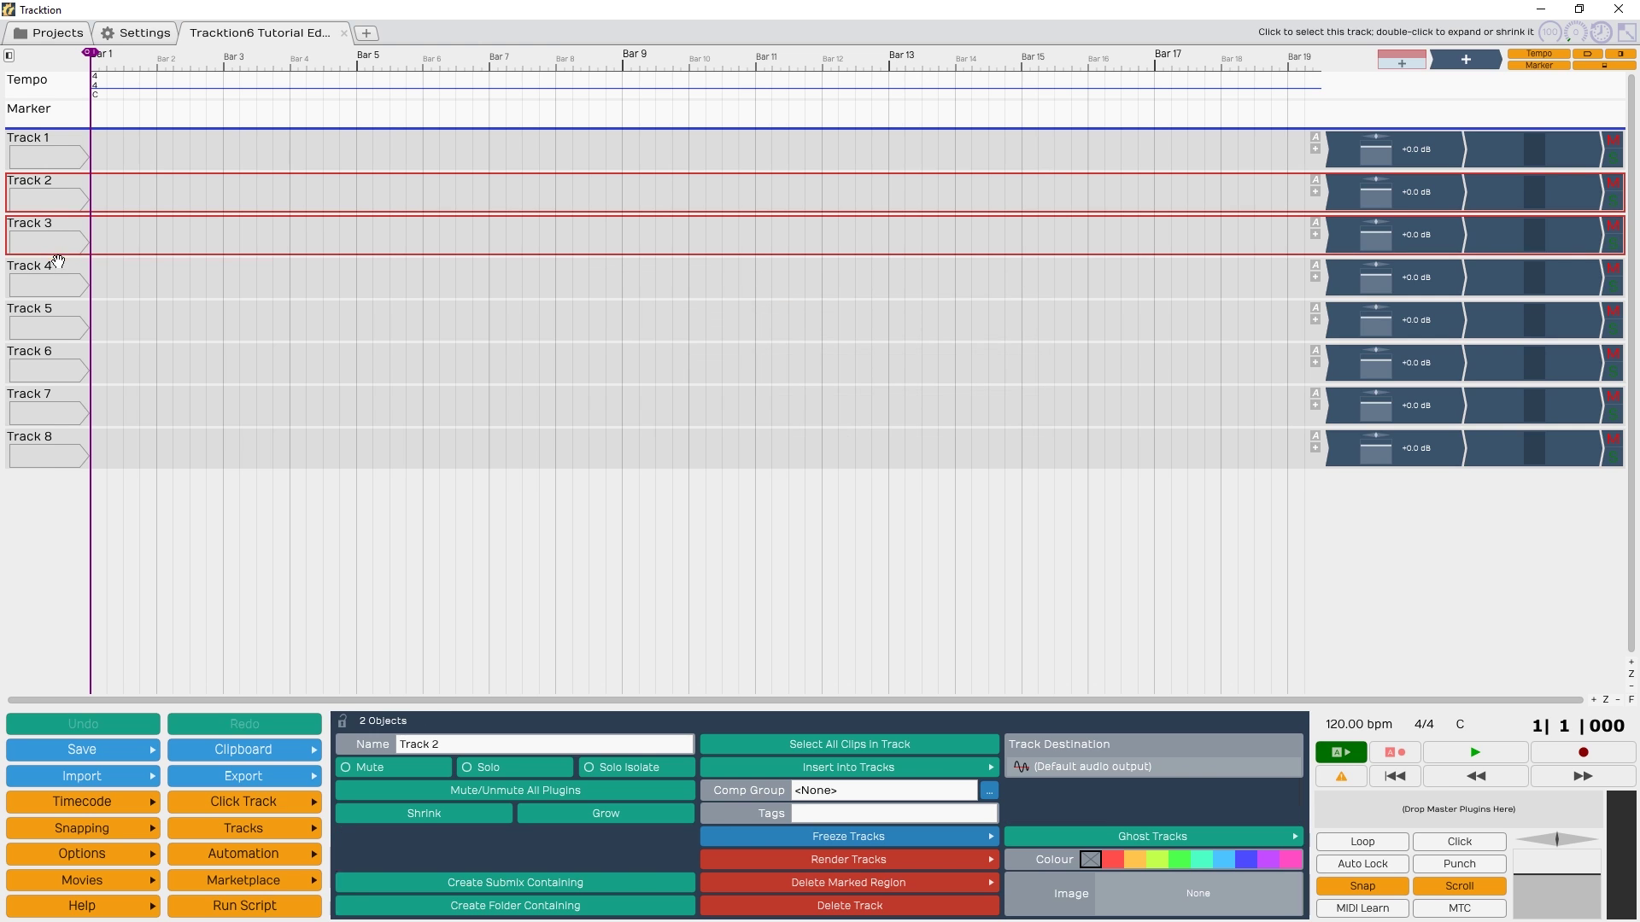
pyautogui.moveTo(58, 260); pyautogui.dragTo(63, 438)
pyautogui.rightClick(64, 398)
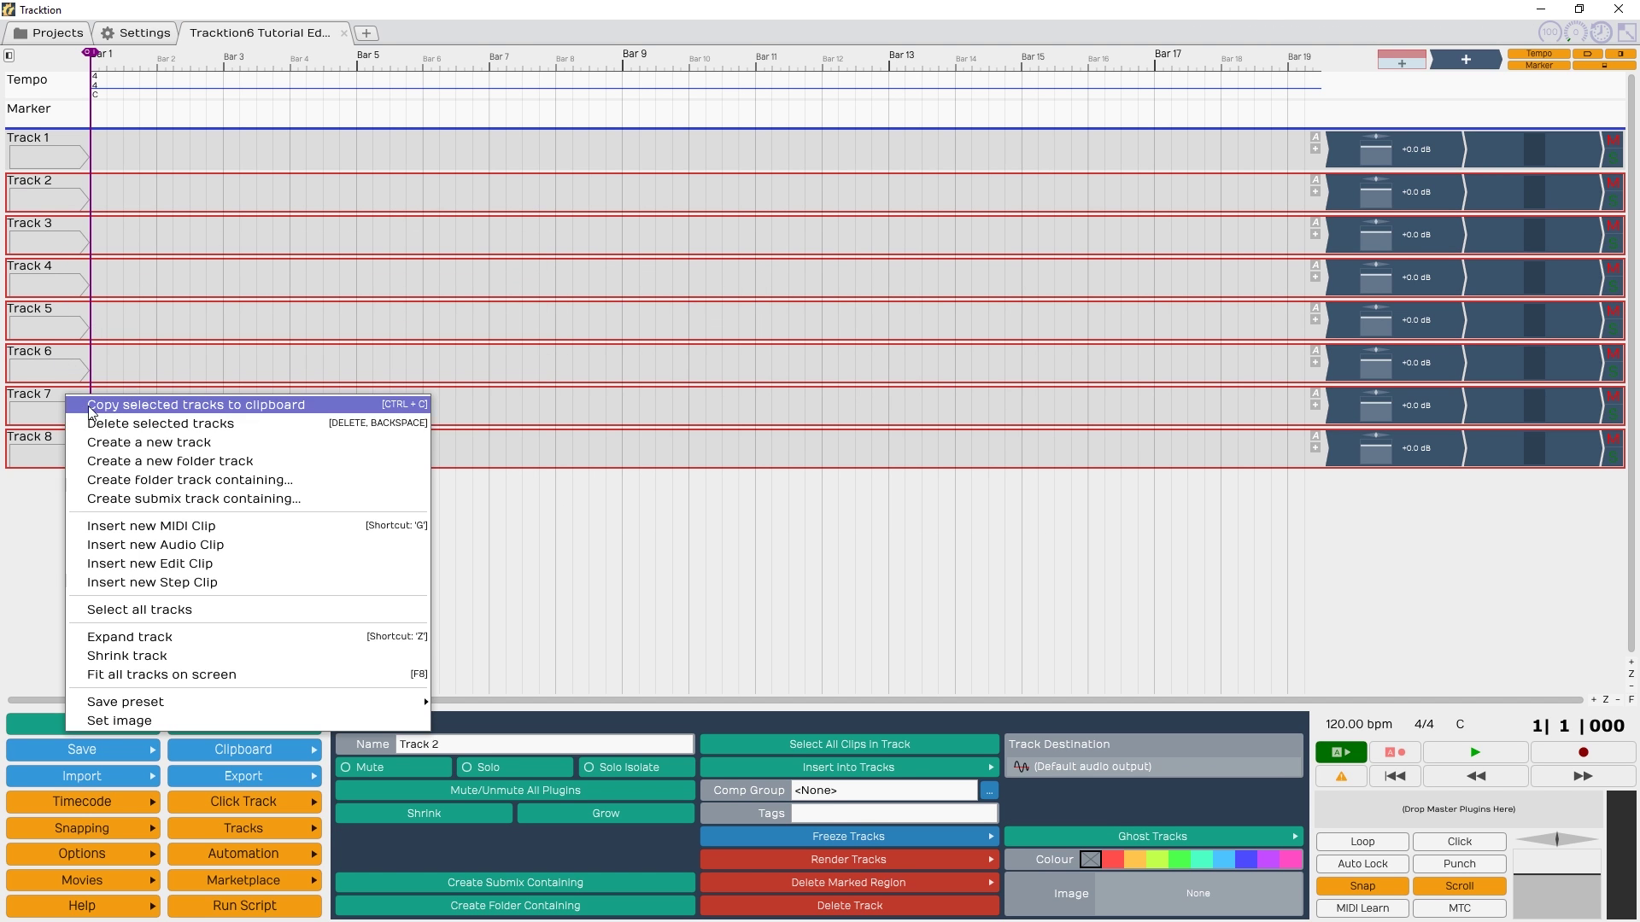
pyautogui.click(129, 432)
pyautogui.click(41, 159)
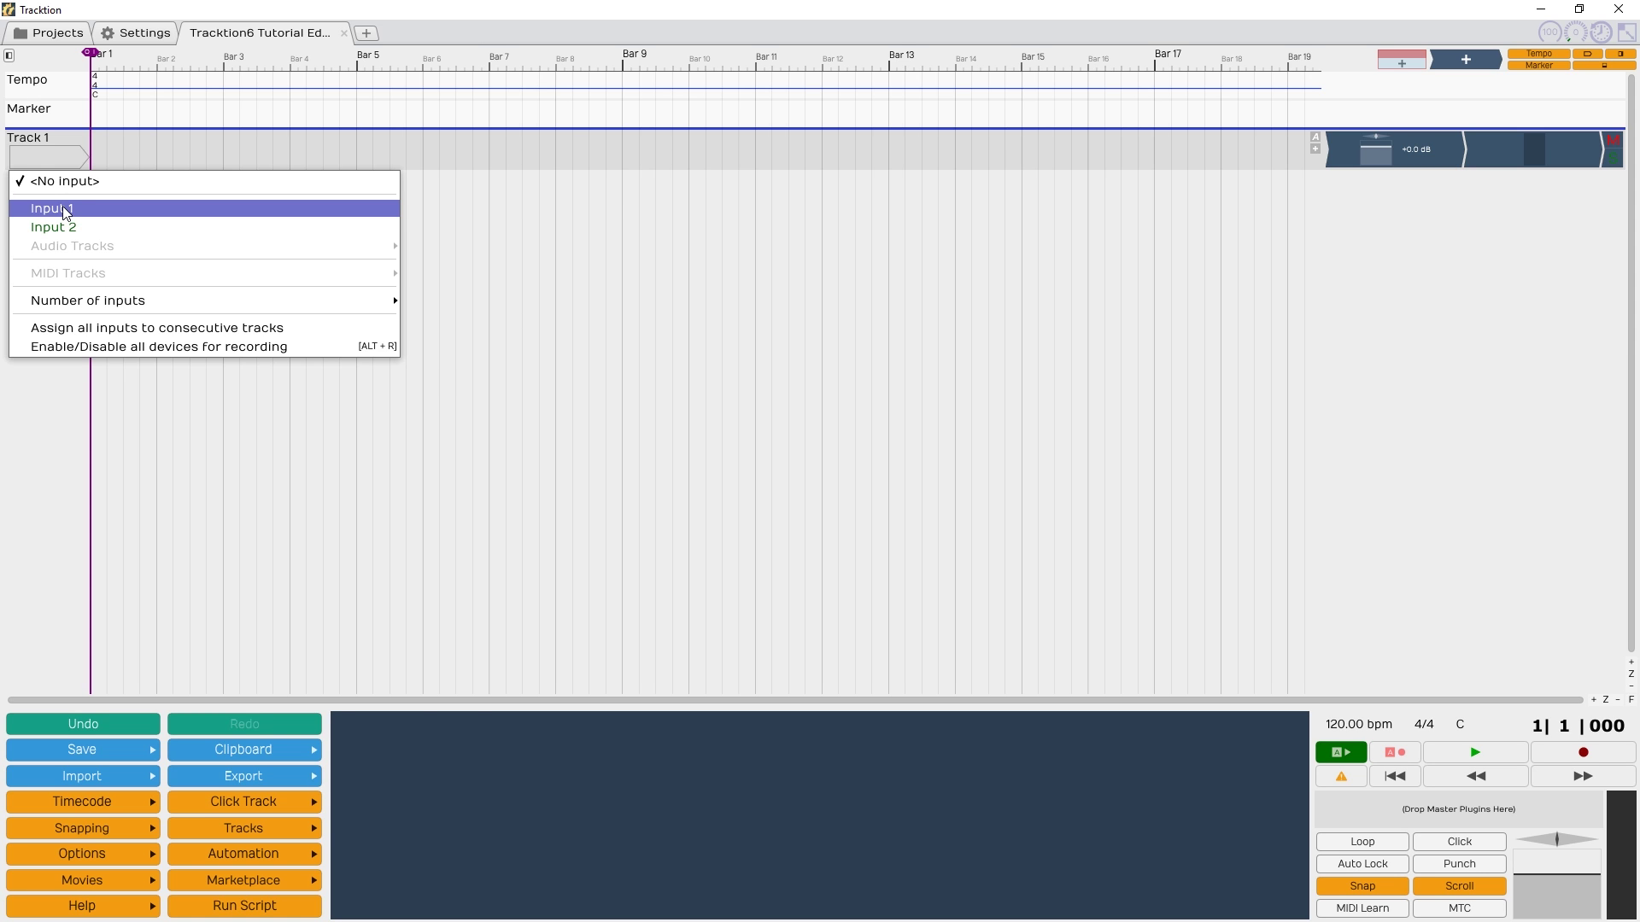
# Step: Pair inputs 1 and 2 as stereo and assign Input 1 + 2 to Track 1
pyautogui.click(65, 210)
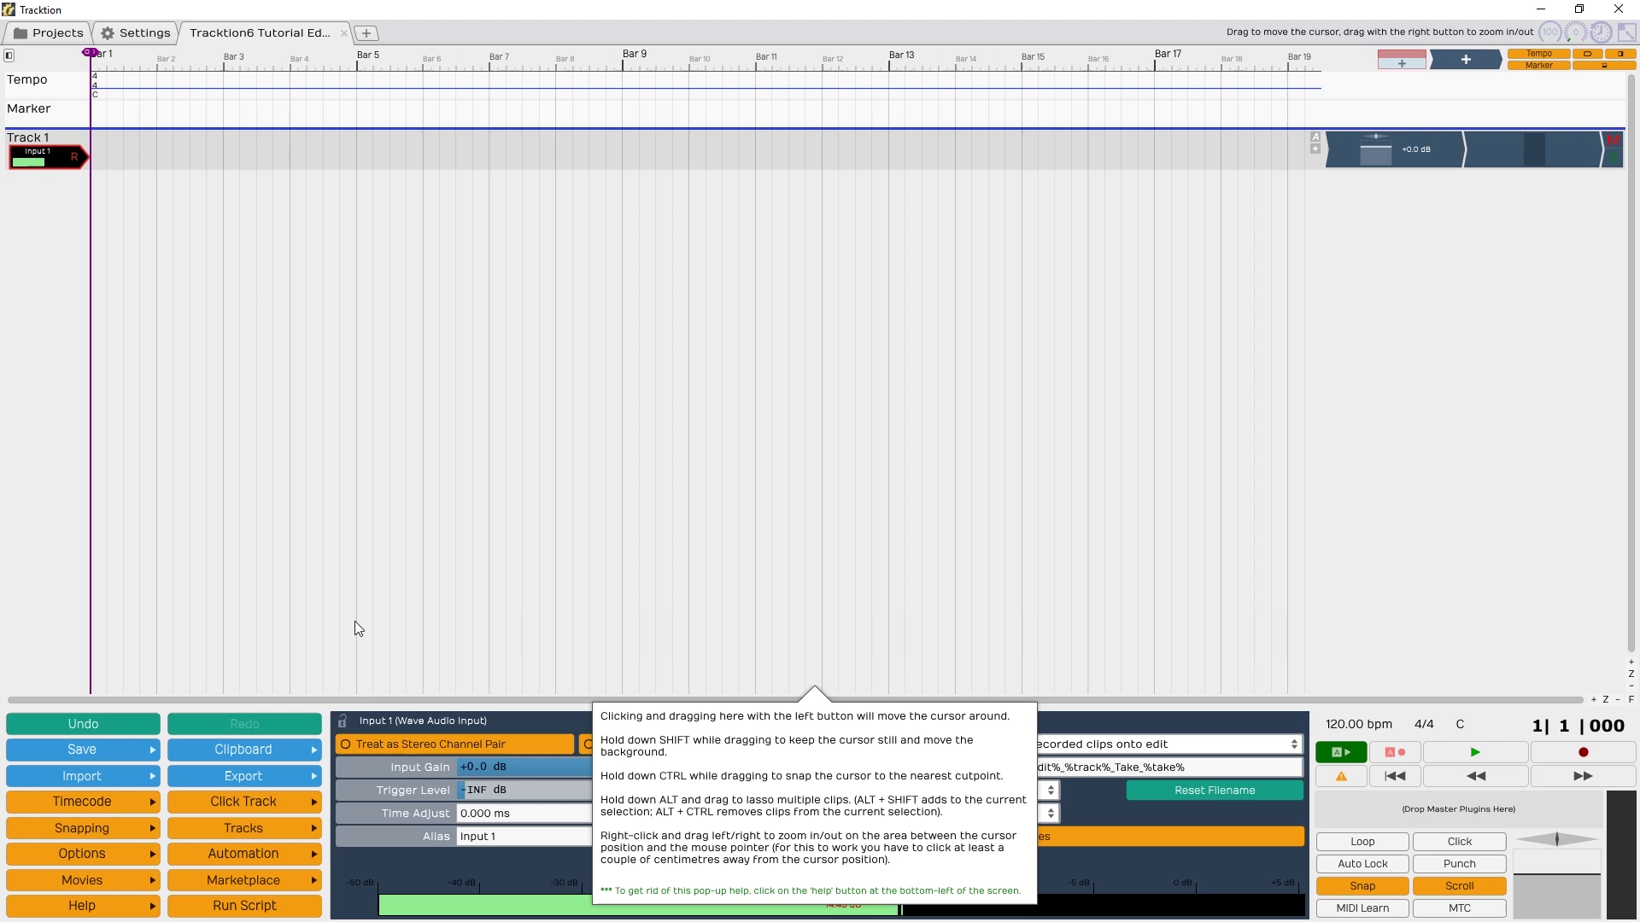
pyautogui.click(346, 745)
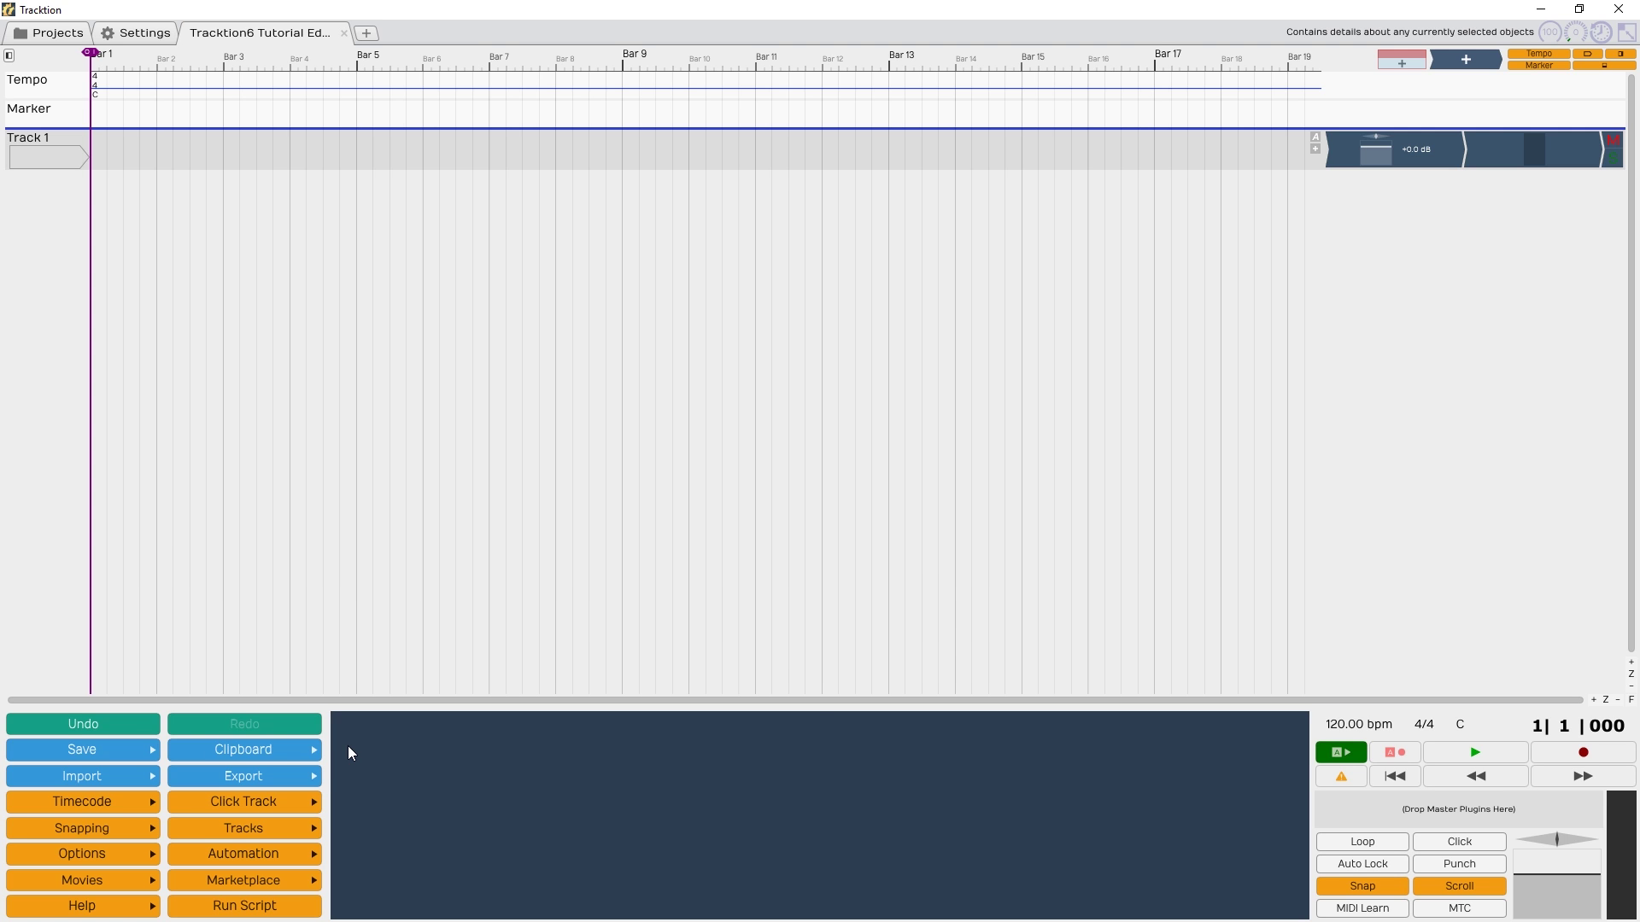
pyautogui.click(38, 161)
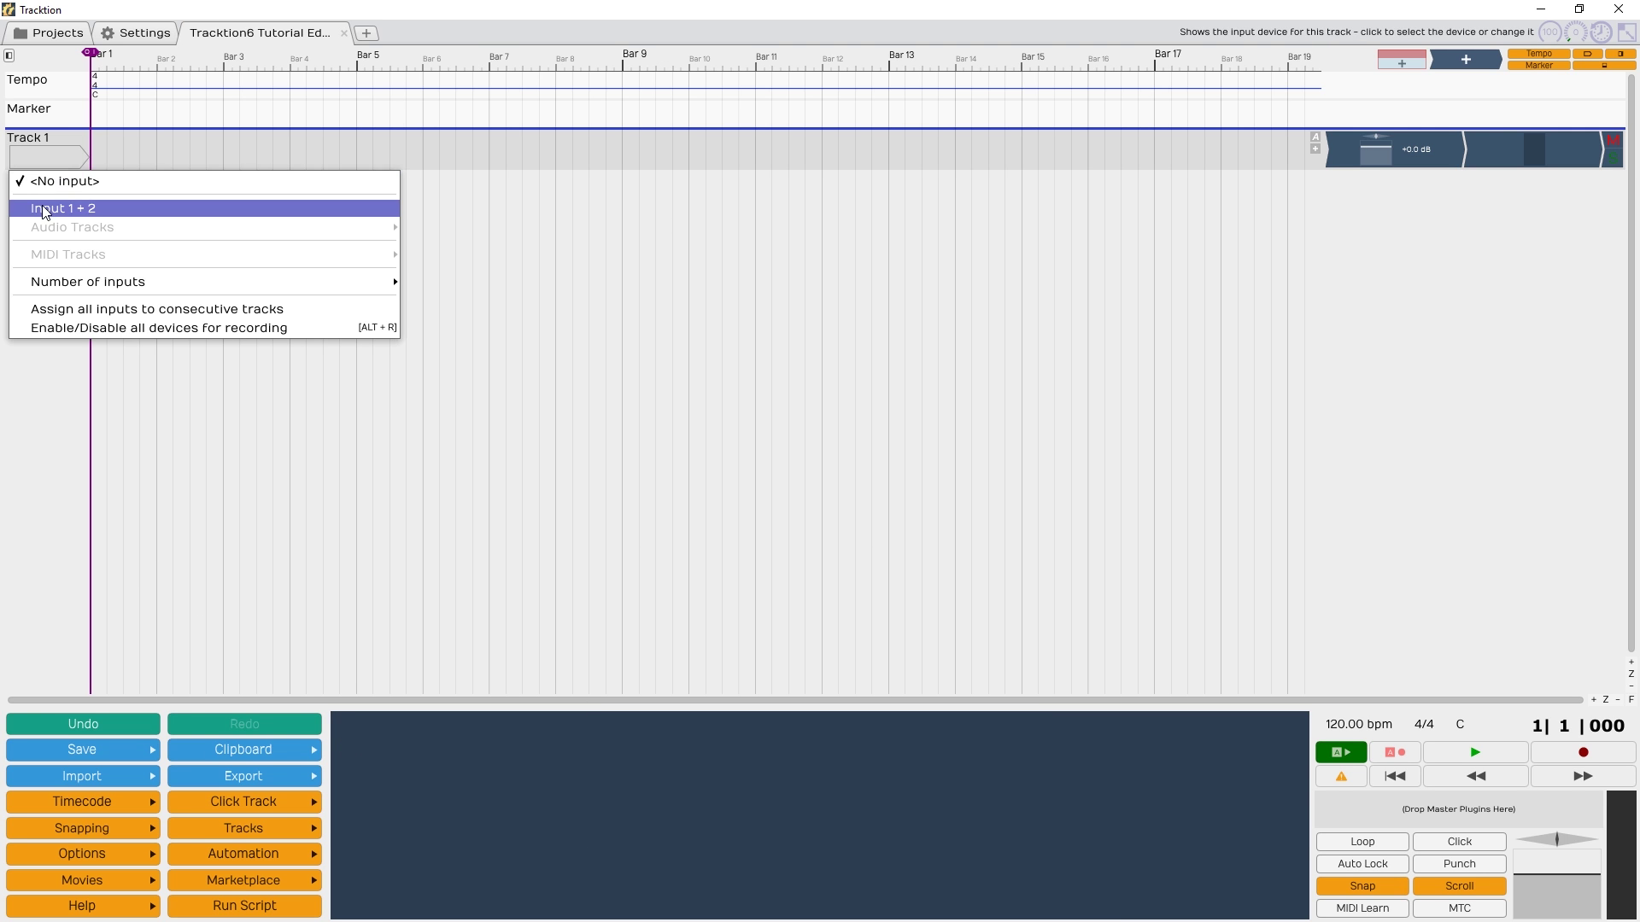
pyautogui.click(45, 210)
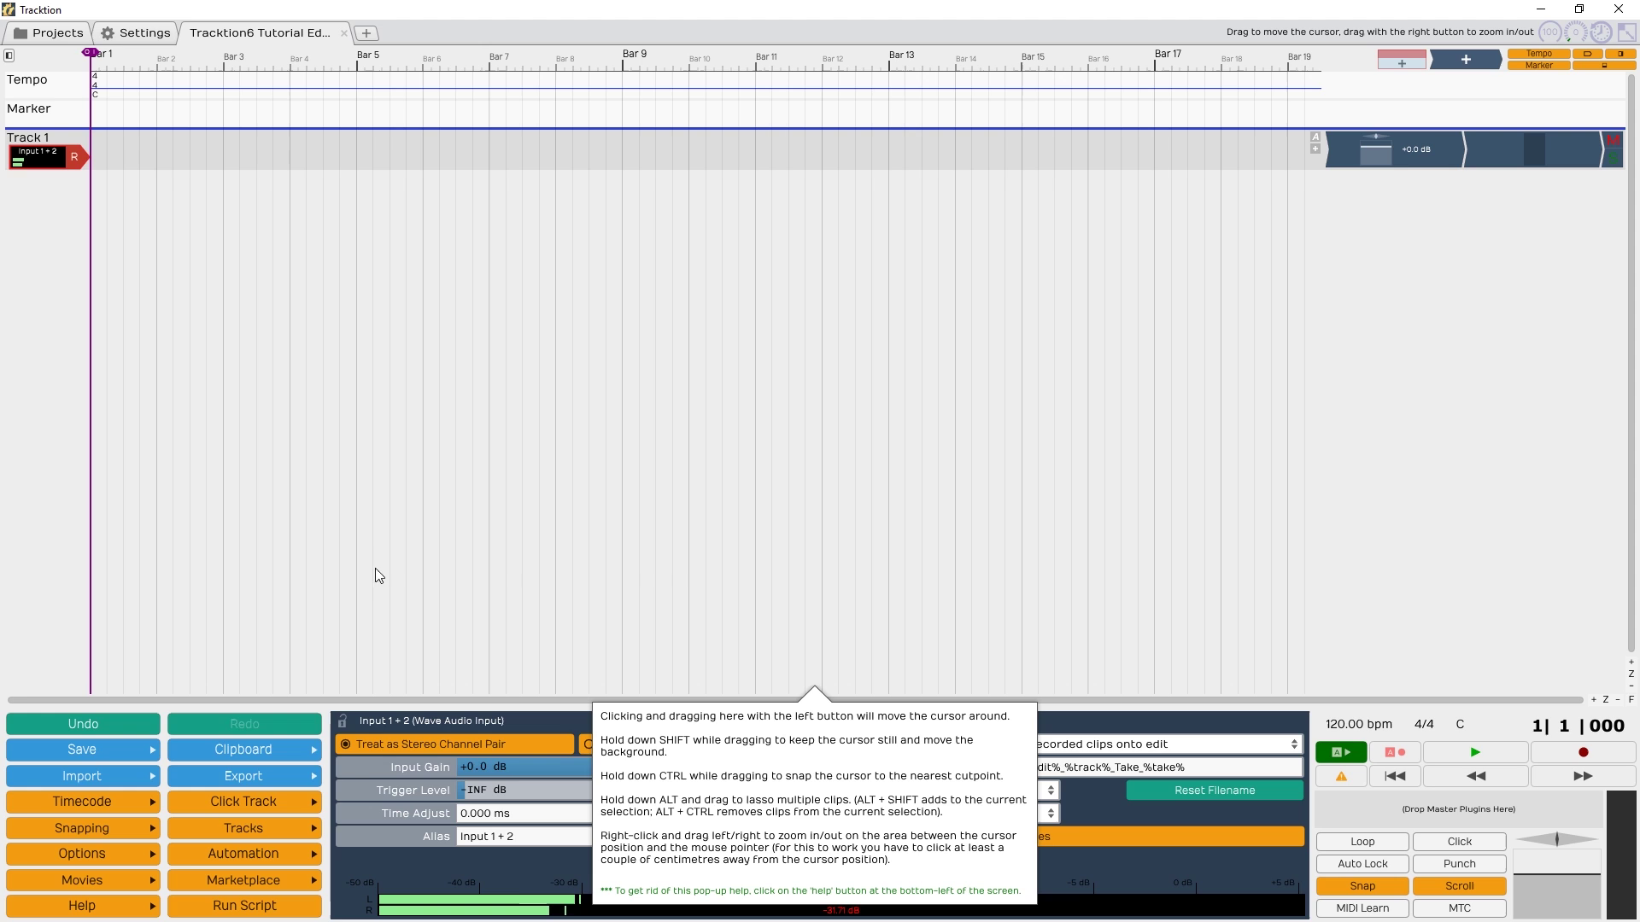
# Step: Record 'Track 1 Recording 1' onto Track 1, then rewind and play it back
pyautogui.press('r')
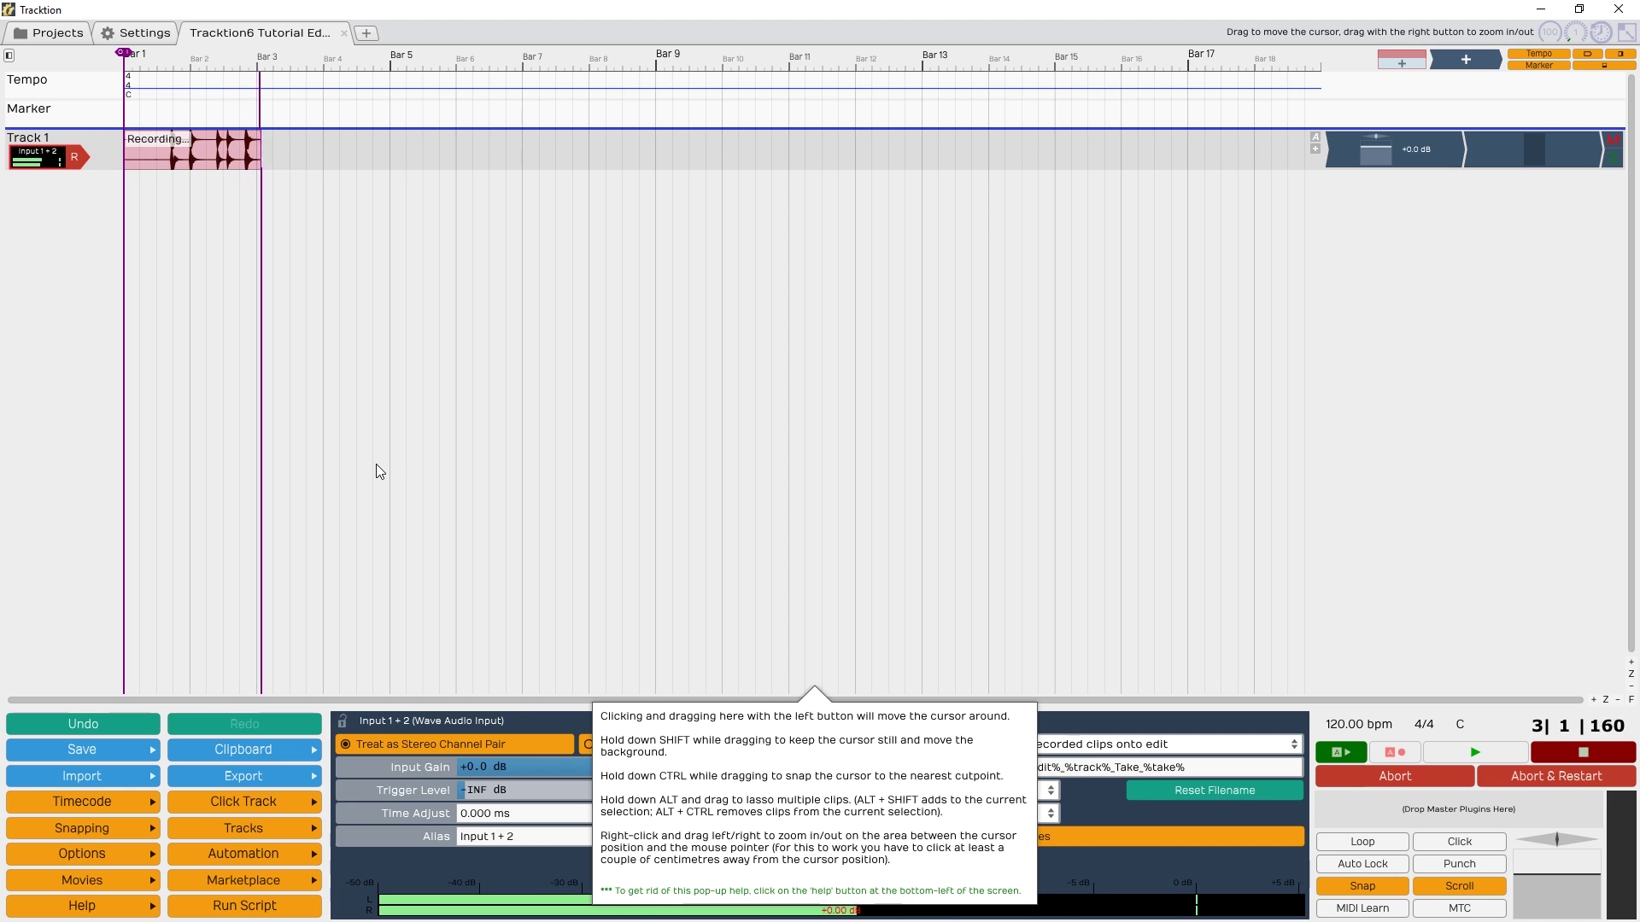
pyautogui.press('space')
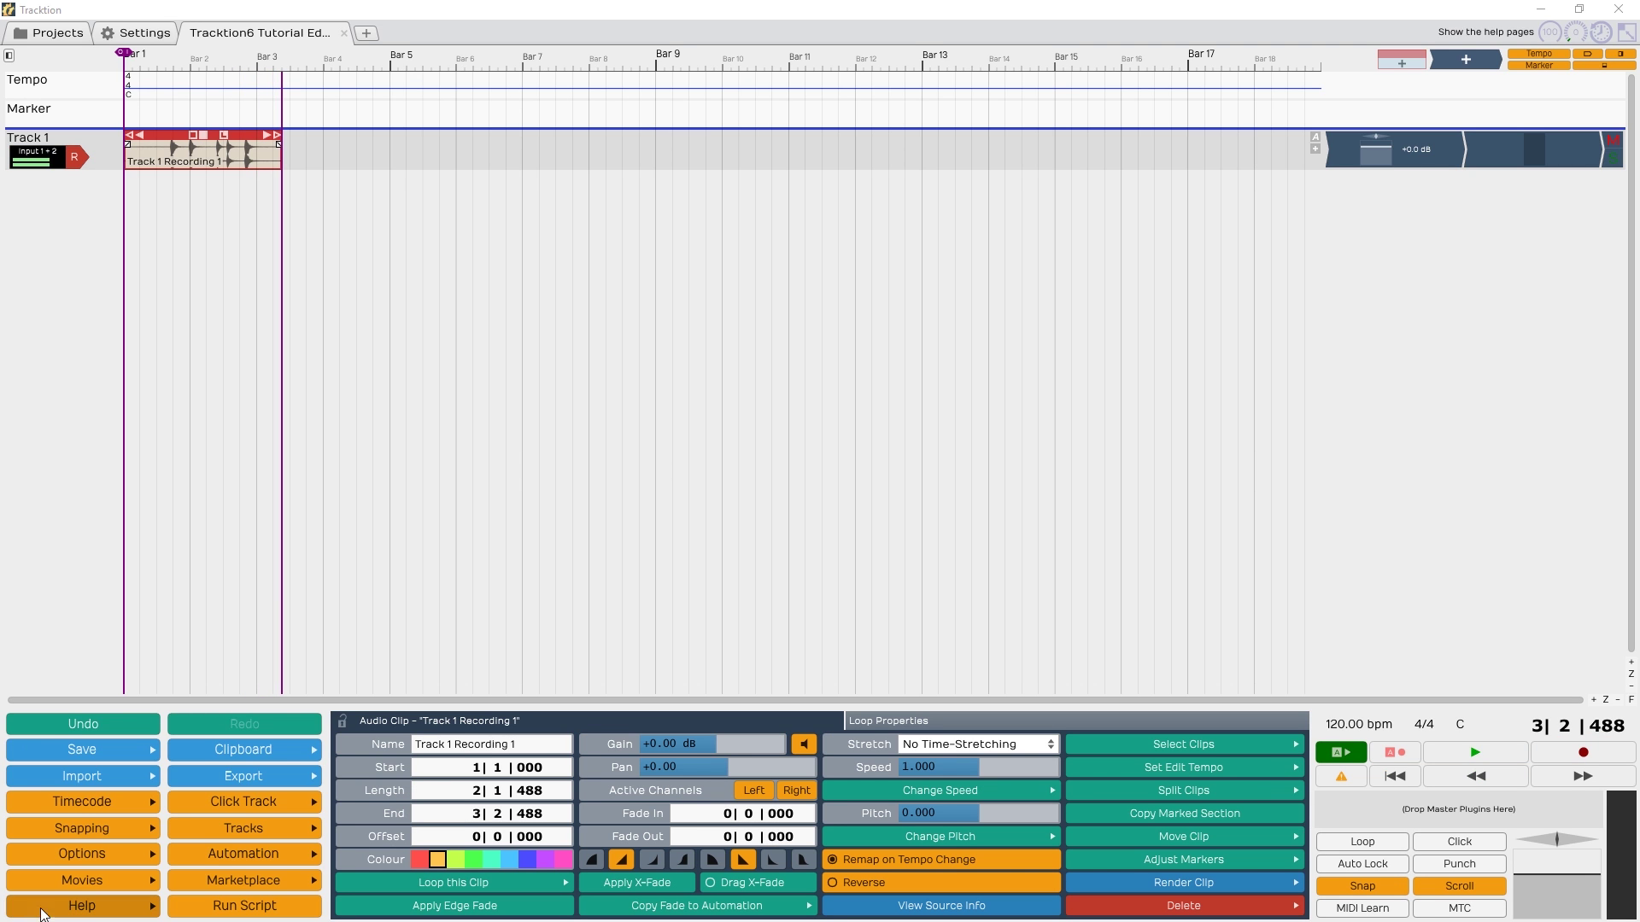
pyautogui.click(1409, 771)
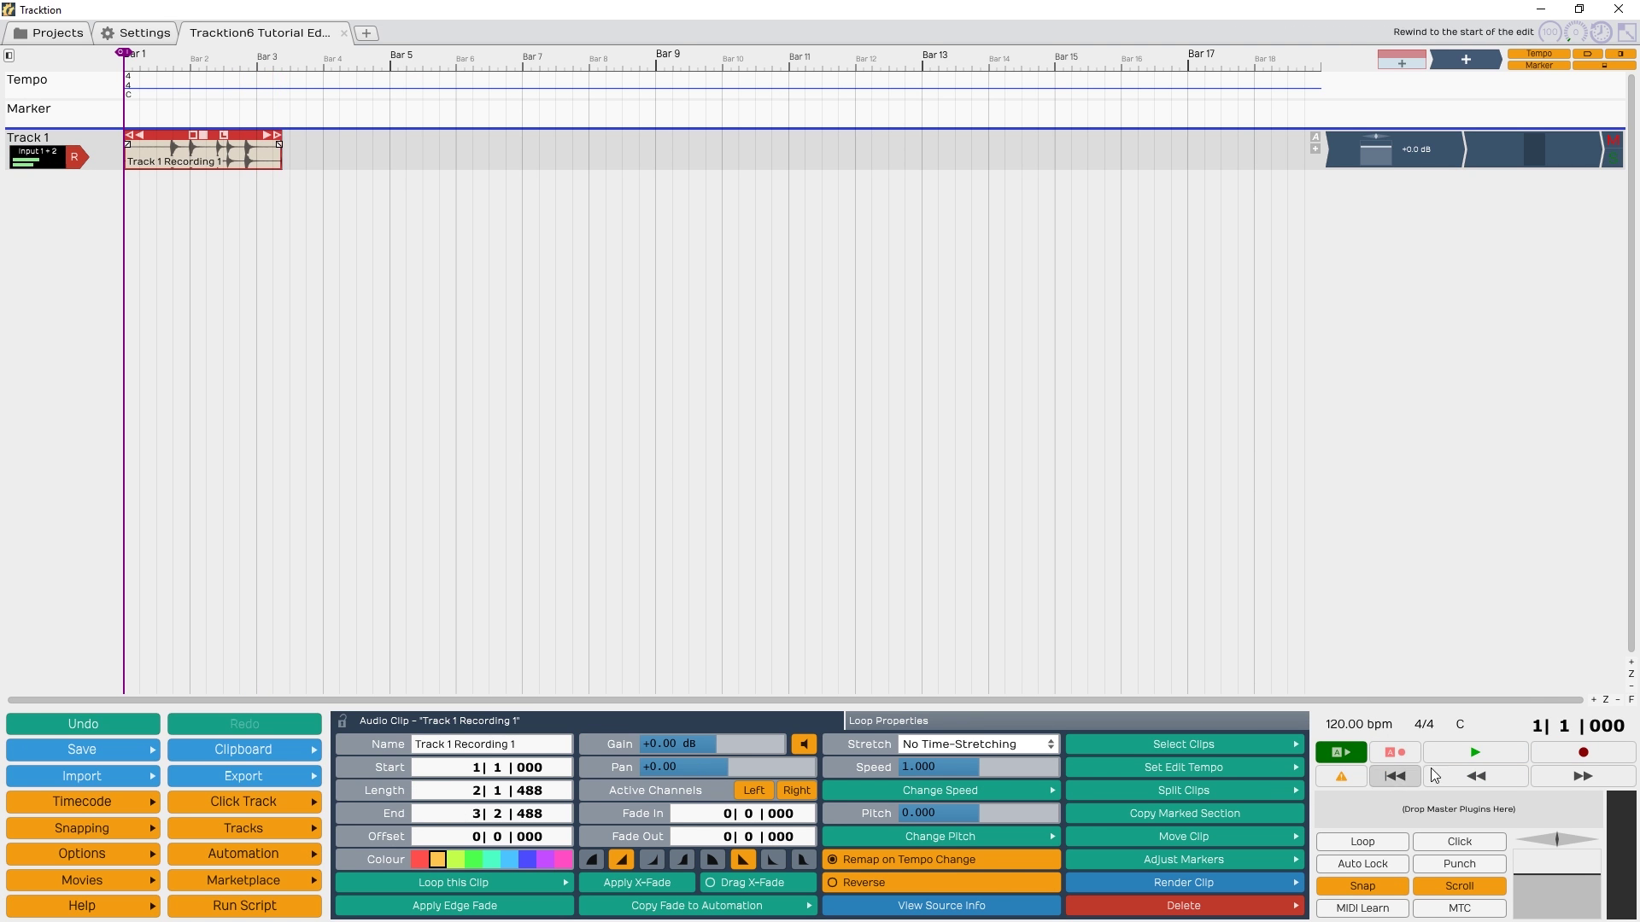
pyautogui.click(1452, 760)
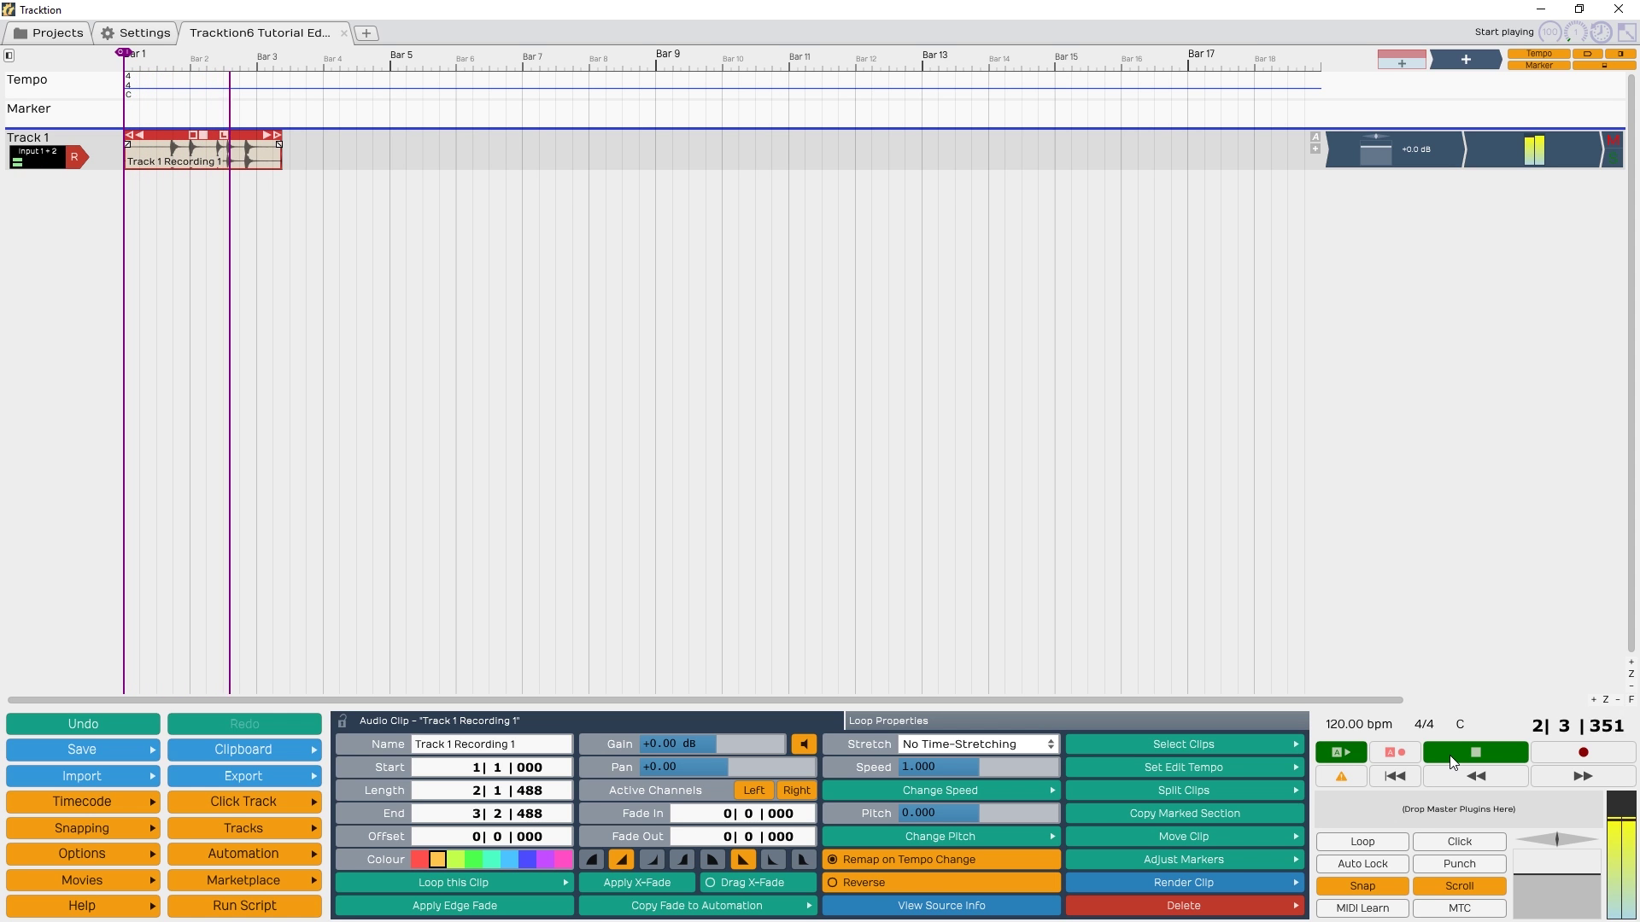
pyautogui.click(1452, 760)
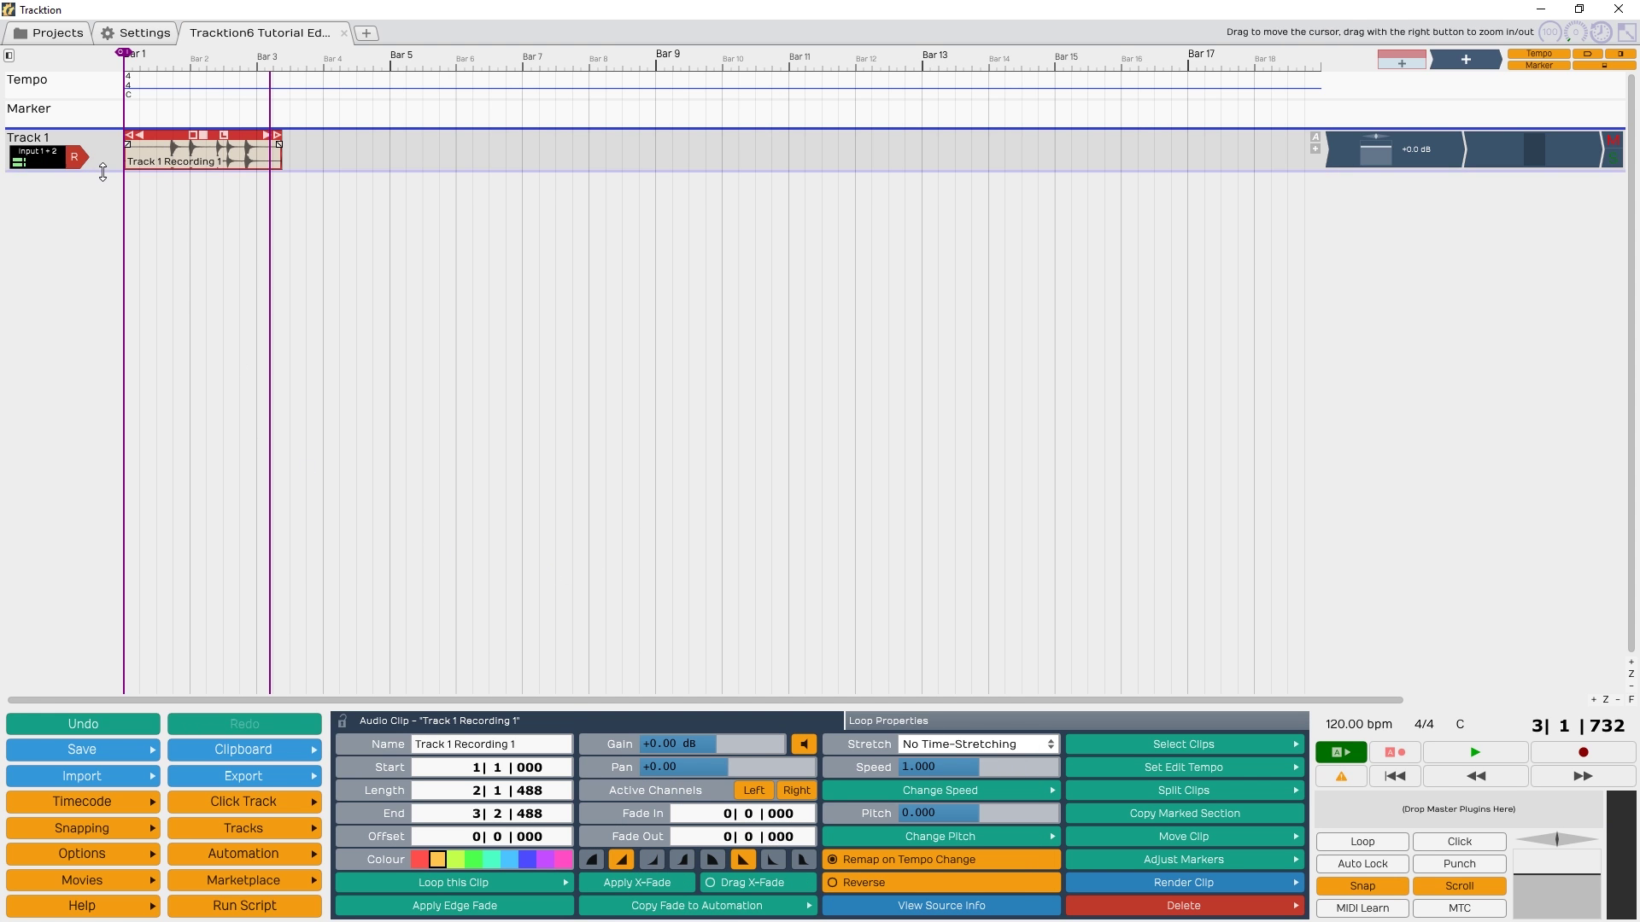
# Step: Make Track 1 taller and trim the recording's start to 1|2|831
pyautogui.moveTo(103, 169); pyautogui.dragTo(128, 321)
pyautogui.scroll(2, 239, 336)
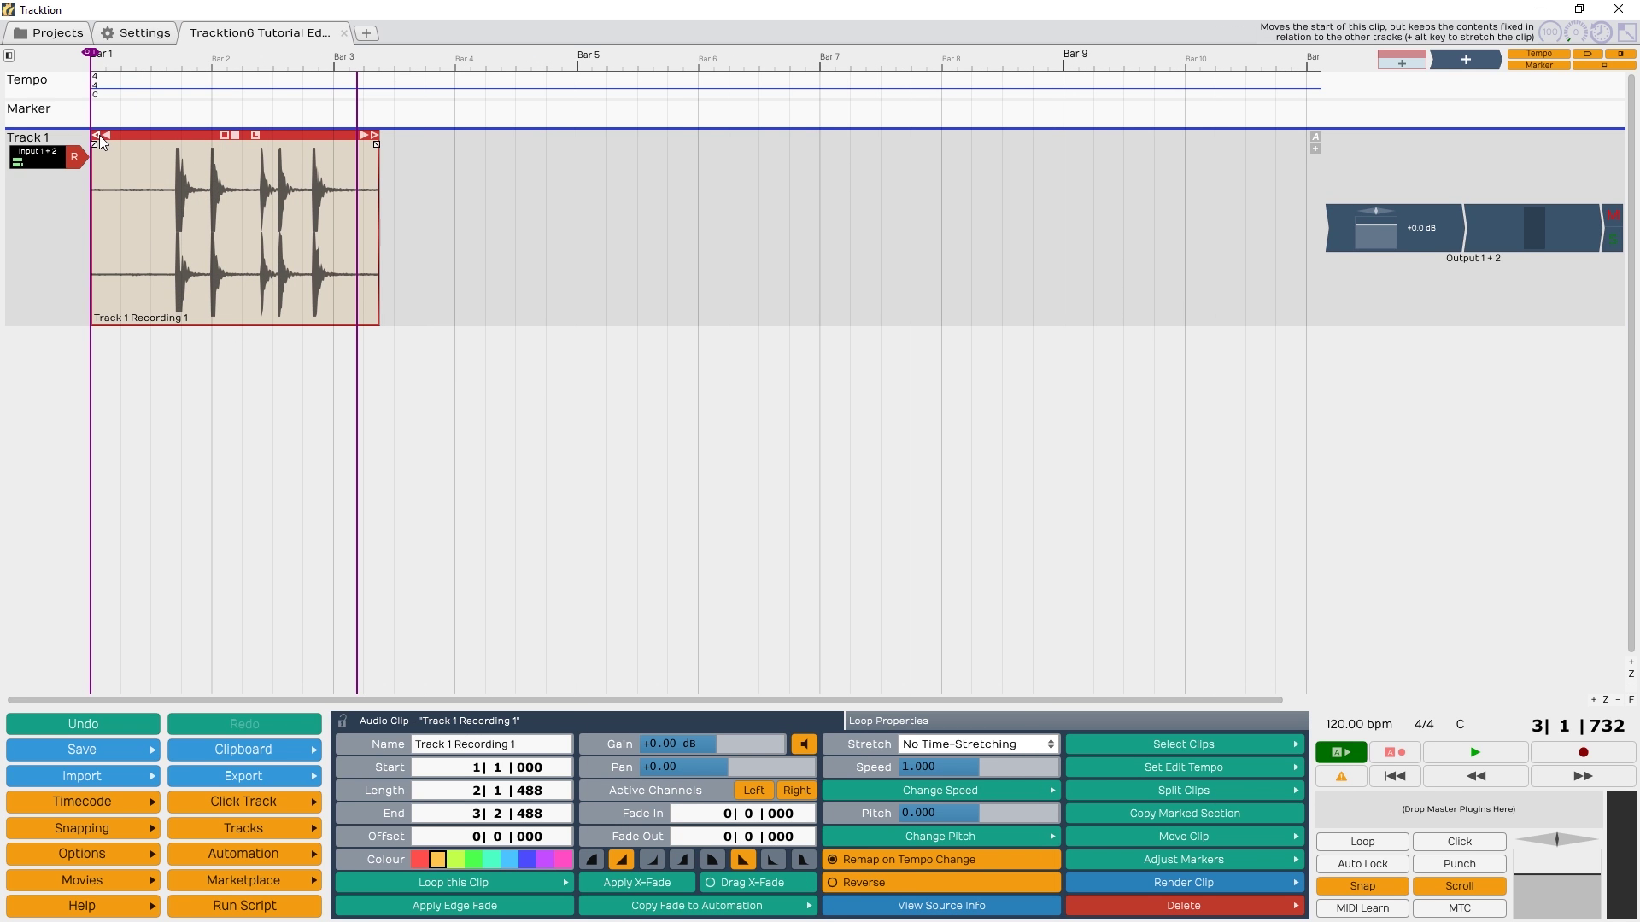
pyautogui.moveTo(99, 135); pyautogui.dragTo(146, 135)
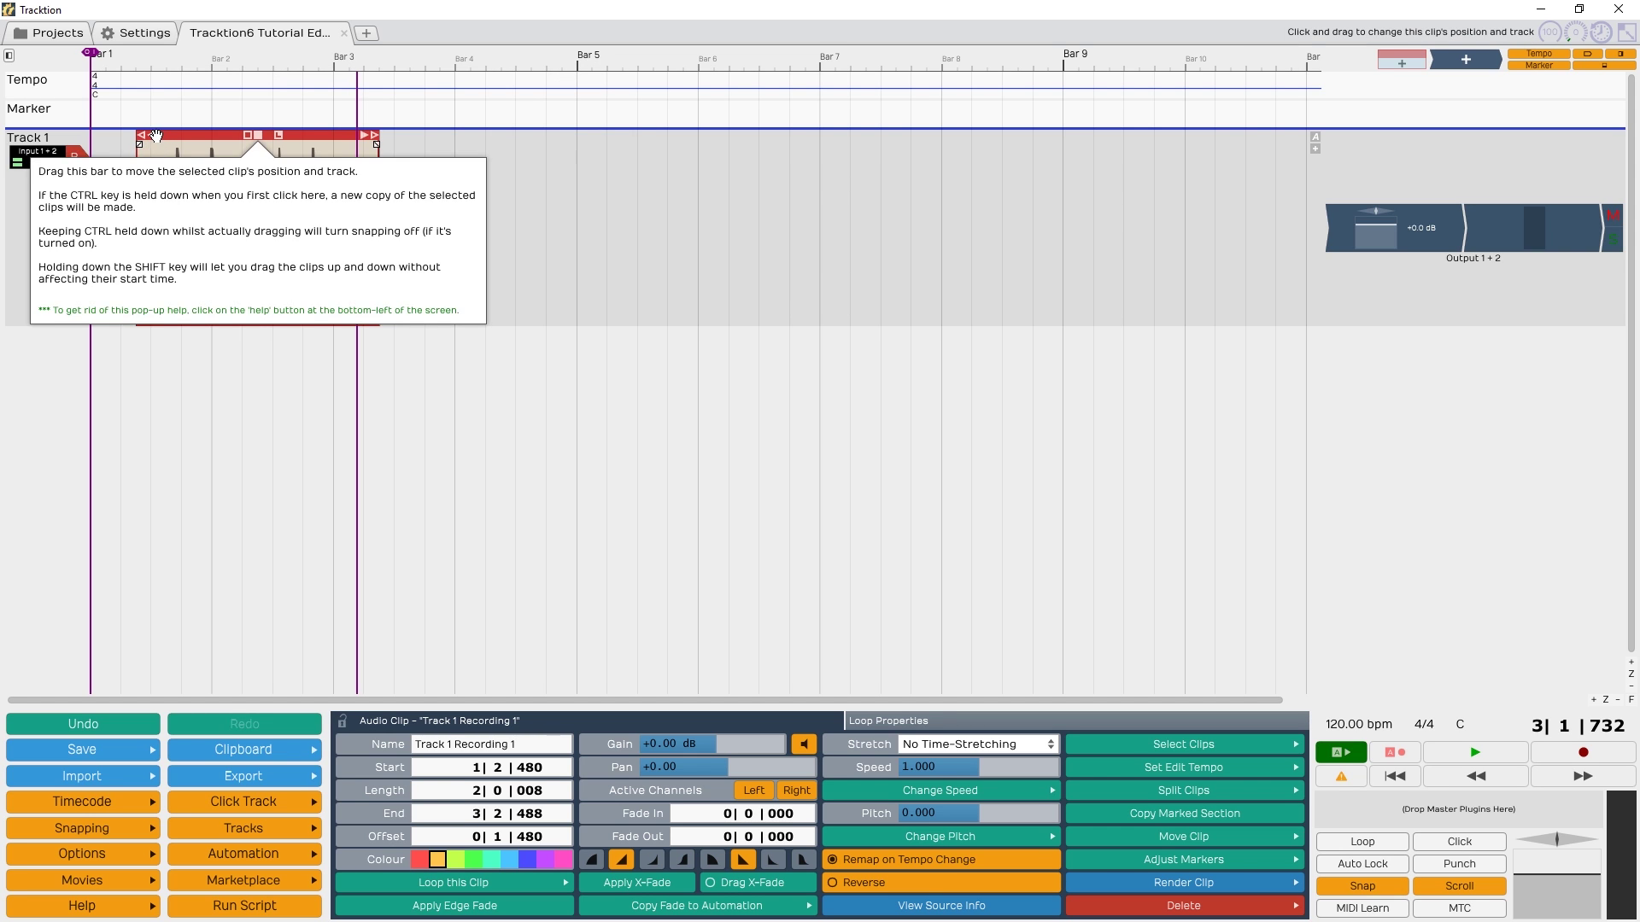
pyautogui.moveTo(159, 136); pyautogui.dragTo(263, 142)
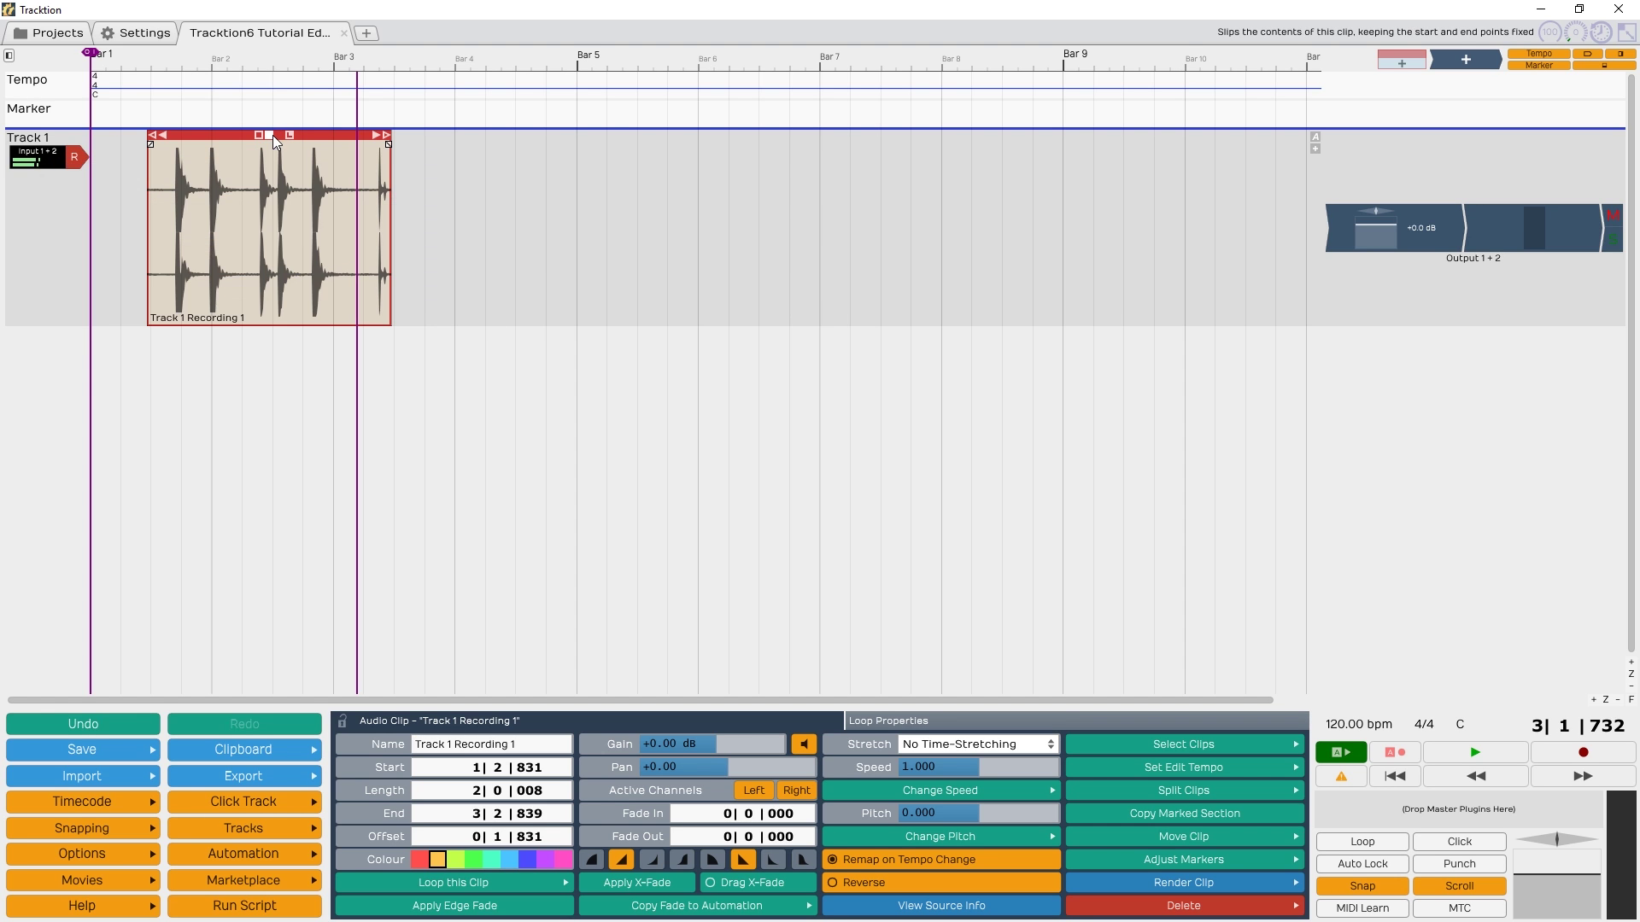
pyautogui.moveTo(273, 135)
pyautogui.mouseDown()
pyautogui.moveTo(299, 136)
pyautogui.moveTo(207, 141)
pyautogui.moveTo(282, 146)
pyautogui.moveTo(259, 146)
pyautogui.mouseUp()
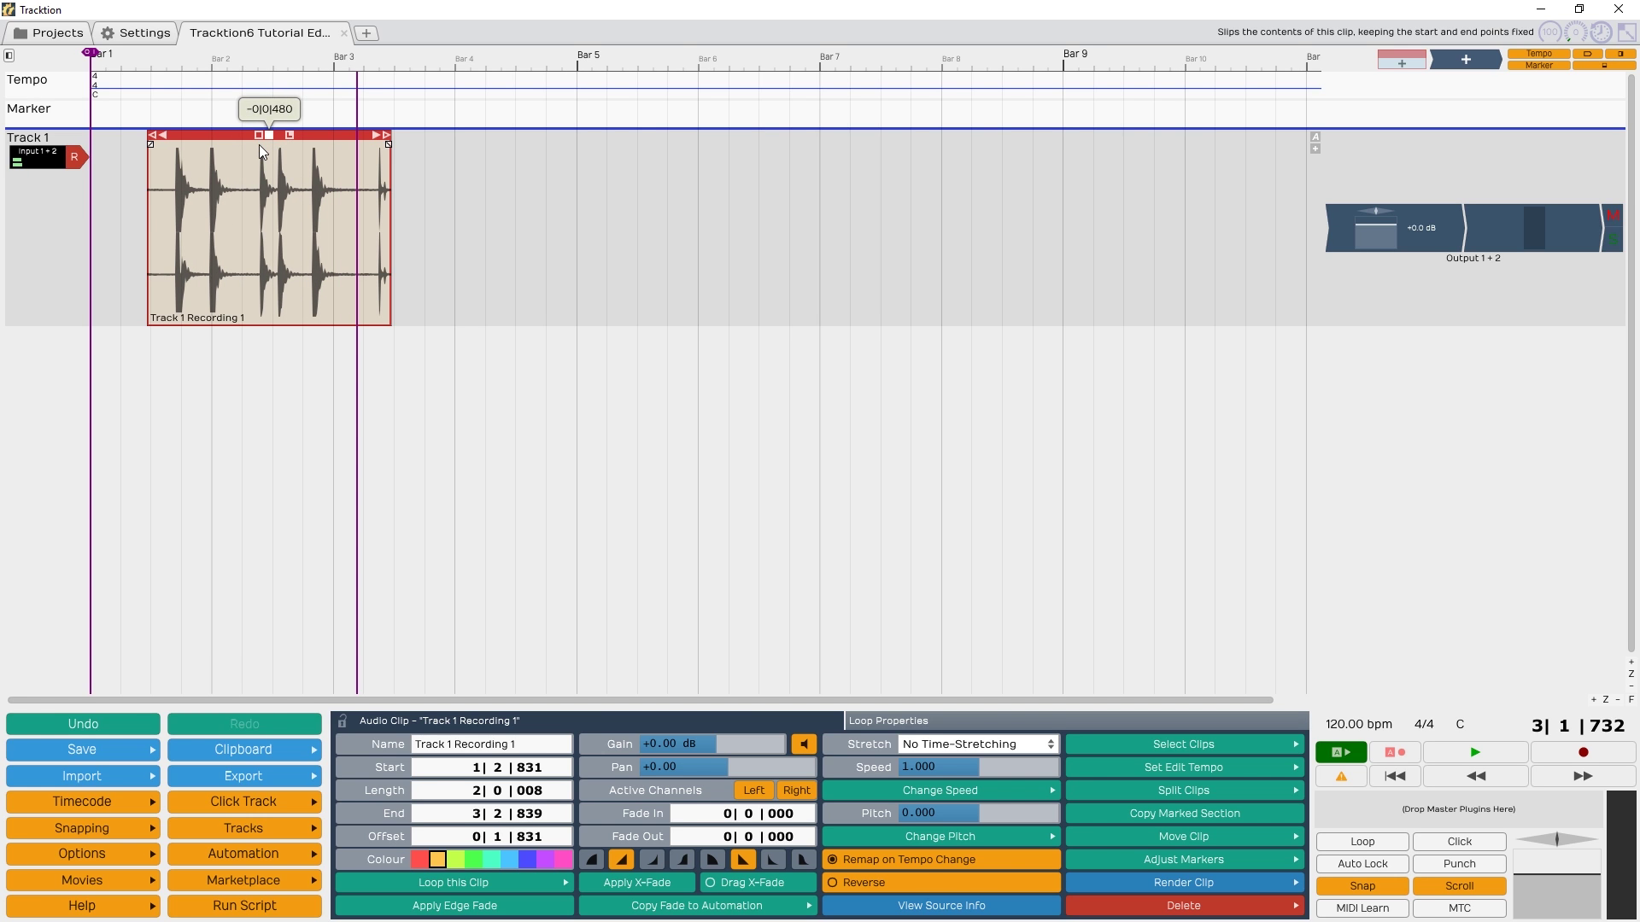
pyautogui.hotkey('ctrl', 'z')
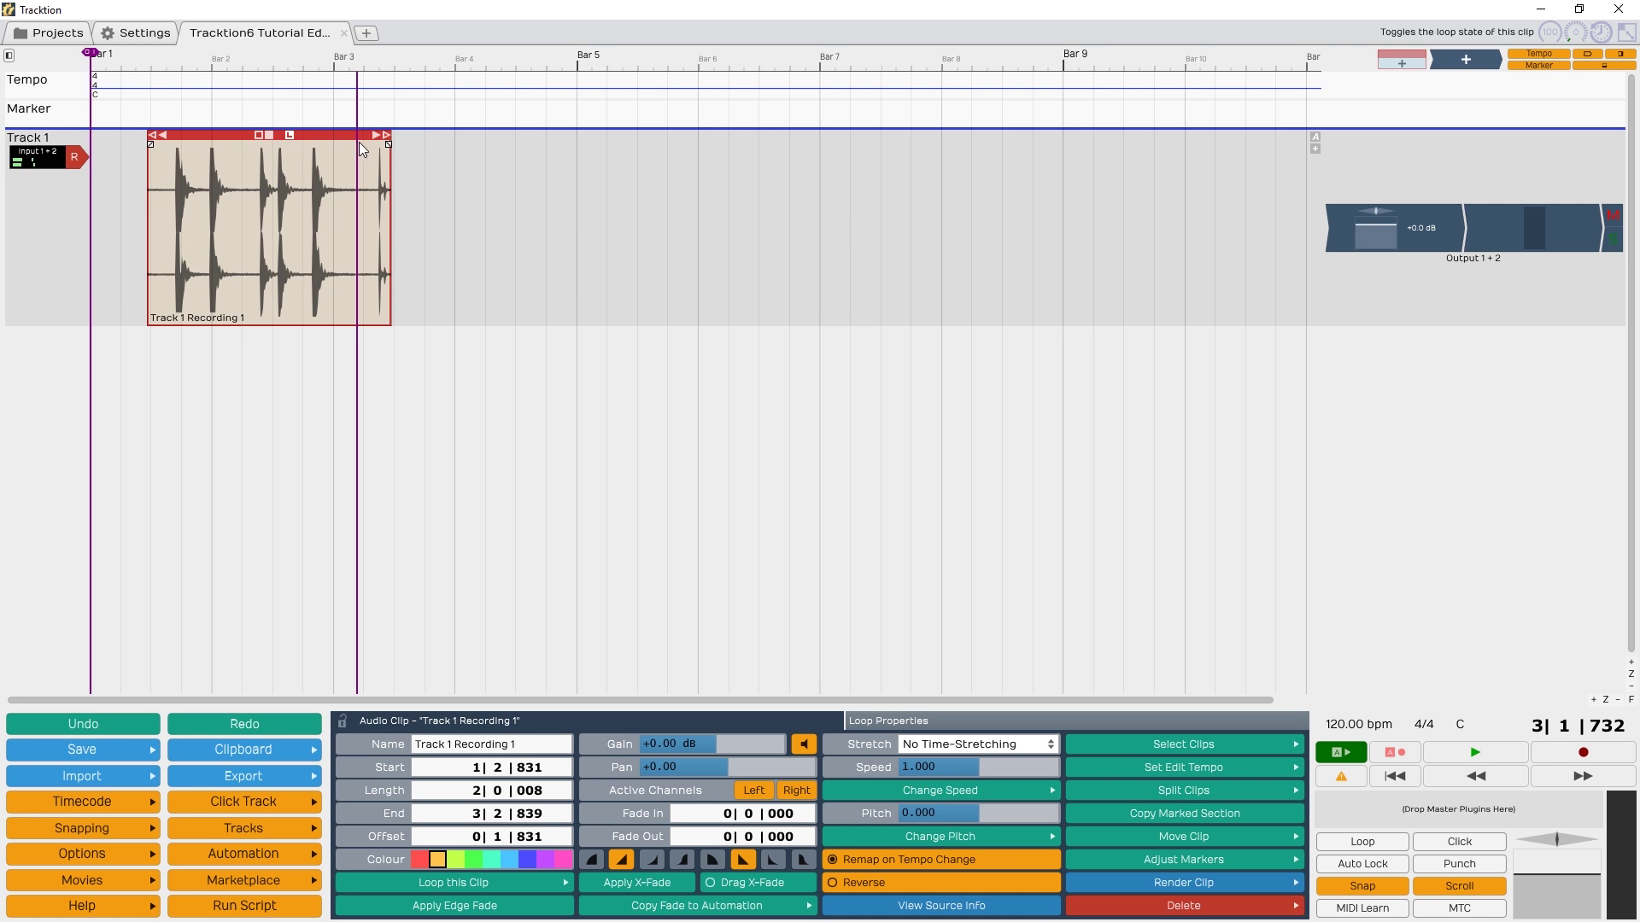
# Step: Loop the recording clip out to 5|2|847
pyautogui.moveTo(389, 146); pyautogui.dragTo(634, 146)
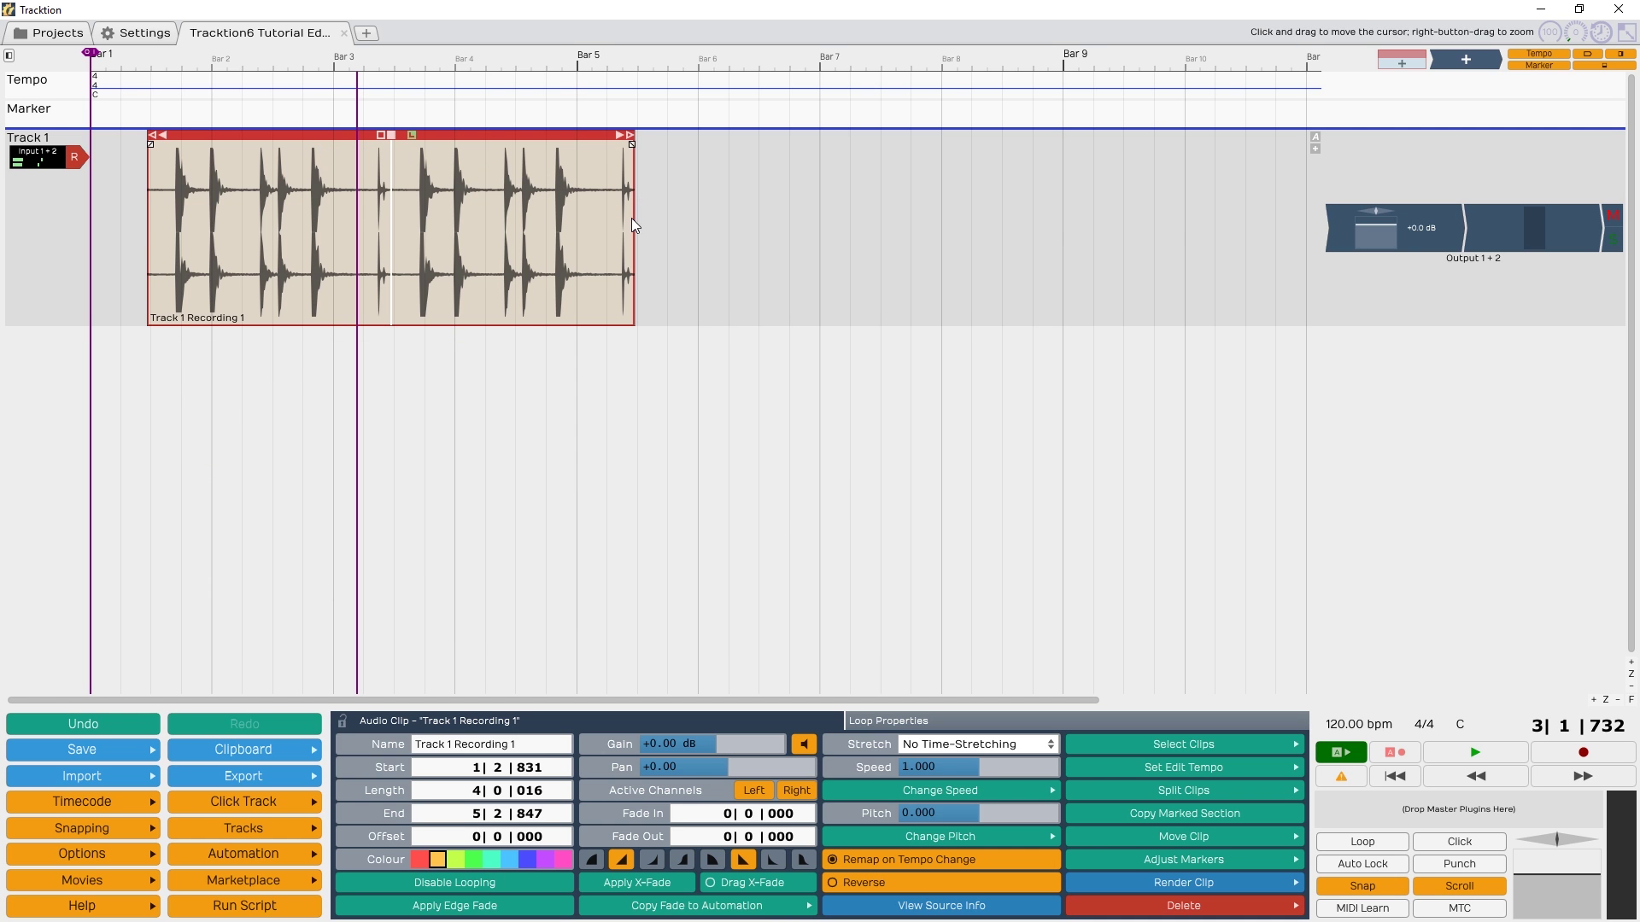
pyautogui.click(607, 234)
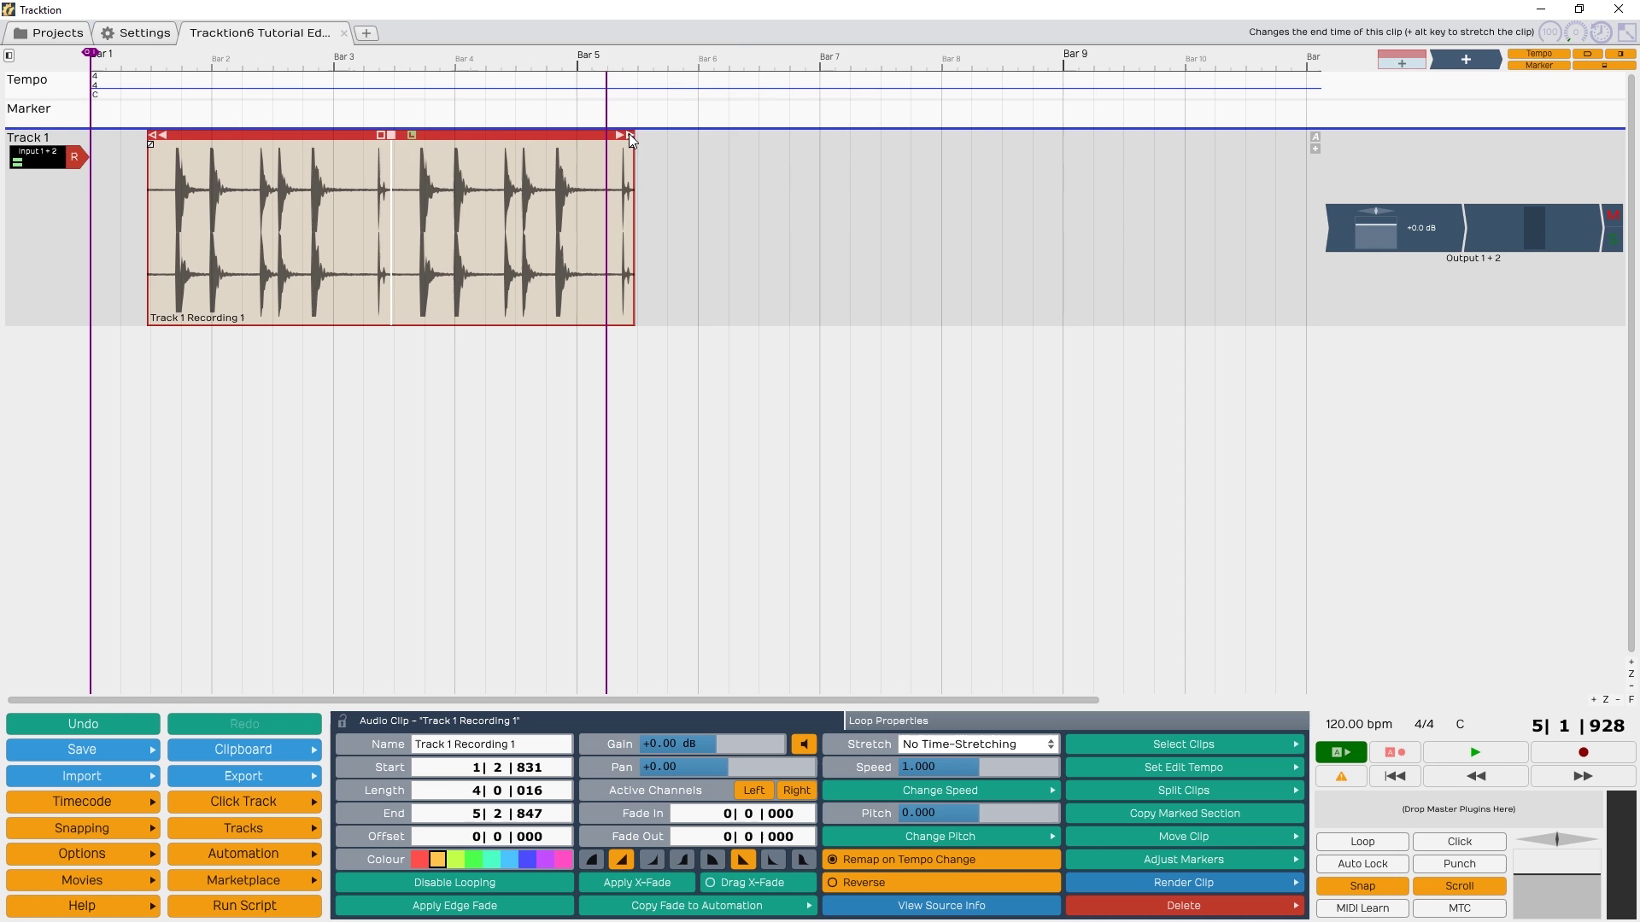
pyautogui.moveTo(631, 137); pyautogui.dragTo(833, 143)
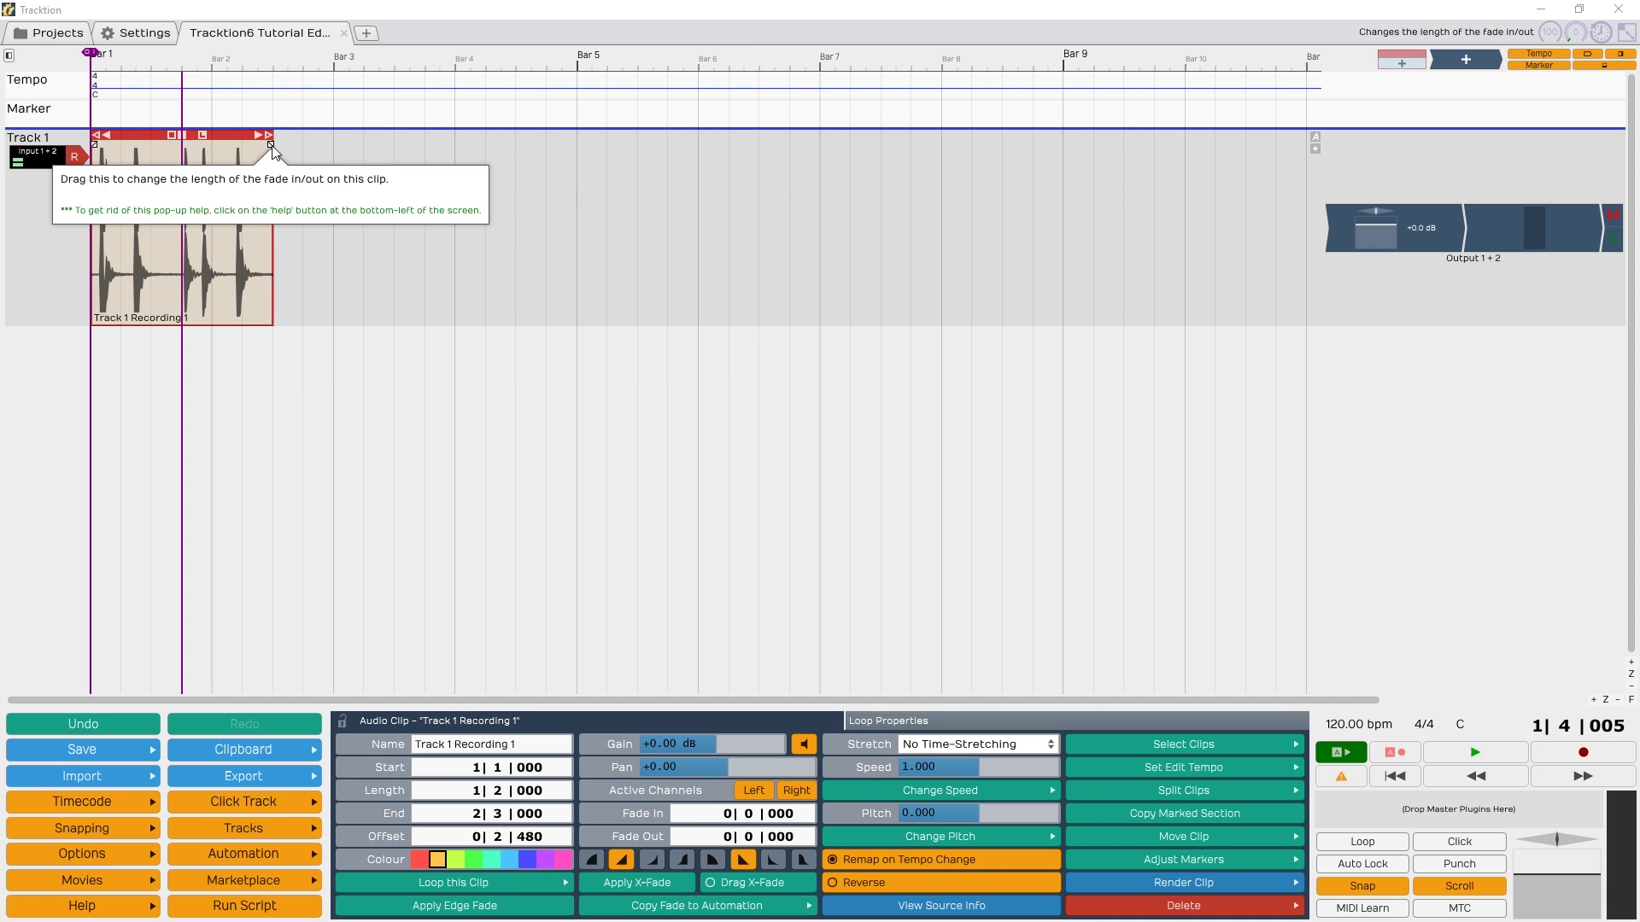
# Step: Lengthen the clip's fade-out to 0|1|567, audition it, and reset the speed to 1.000
pyautogui.moveTo(263, 146); pyautogui.dragTo(223, 147)
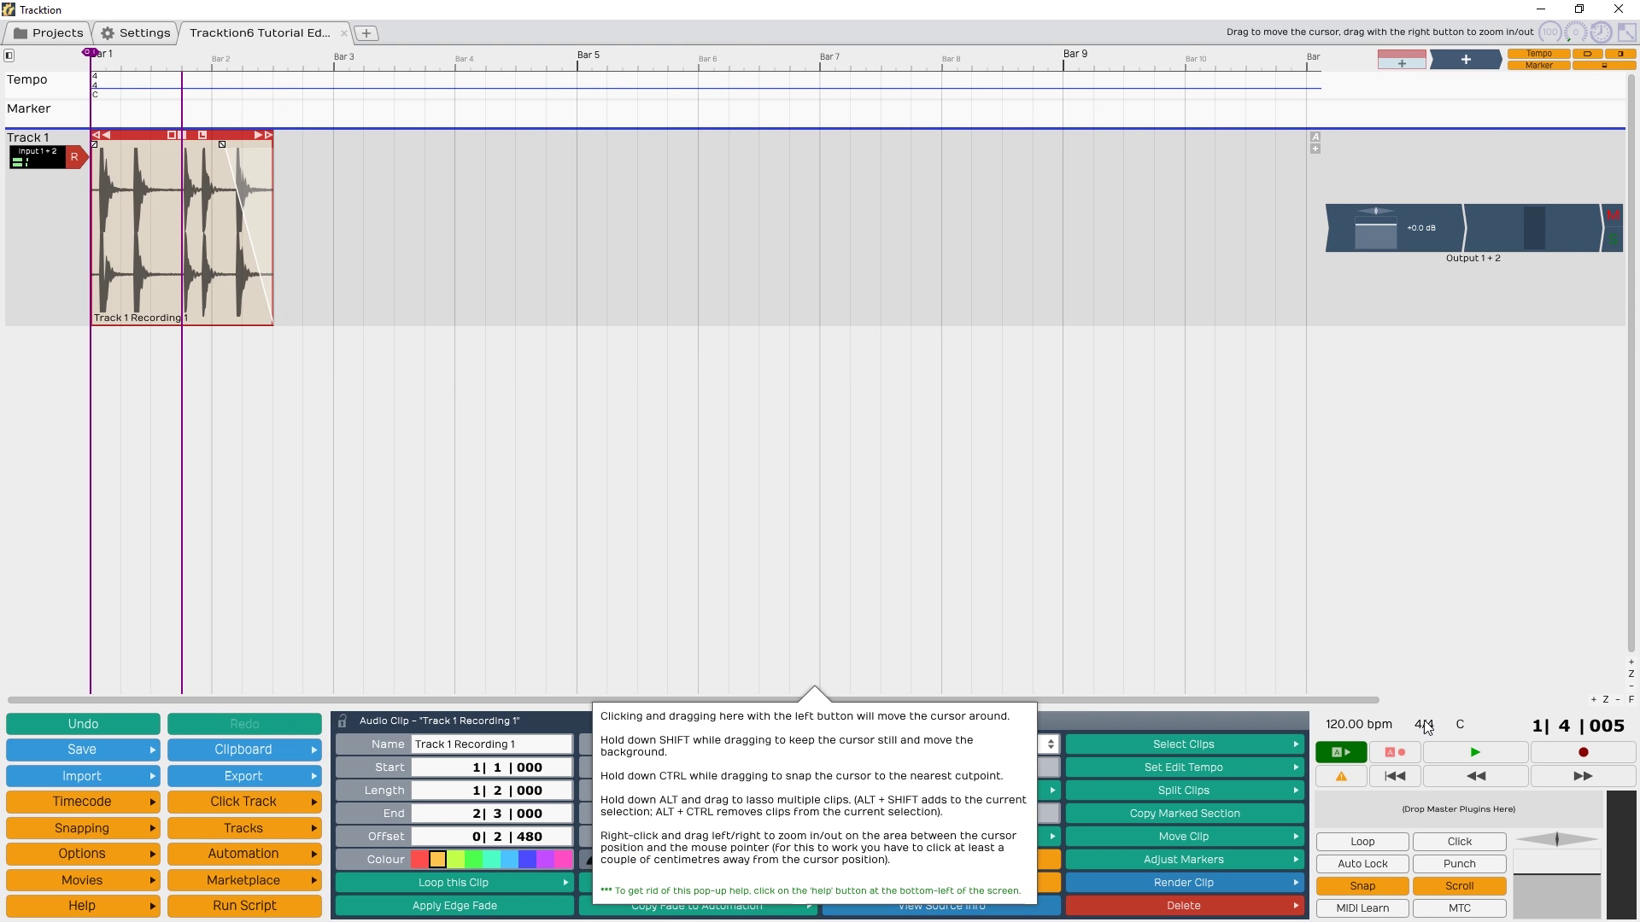
pyautogui.click(1447, 752)
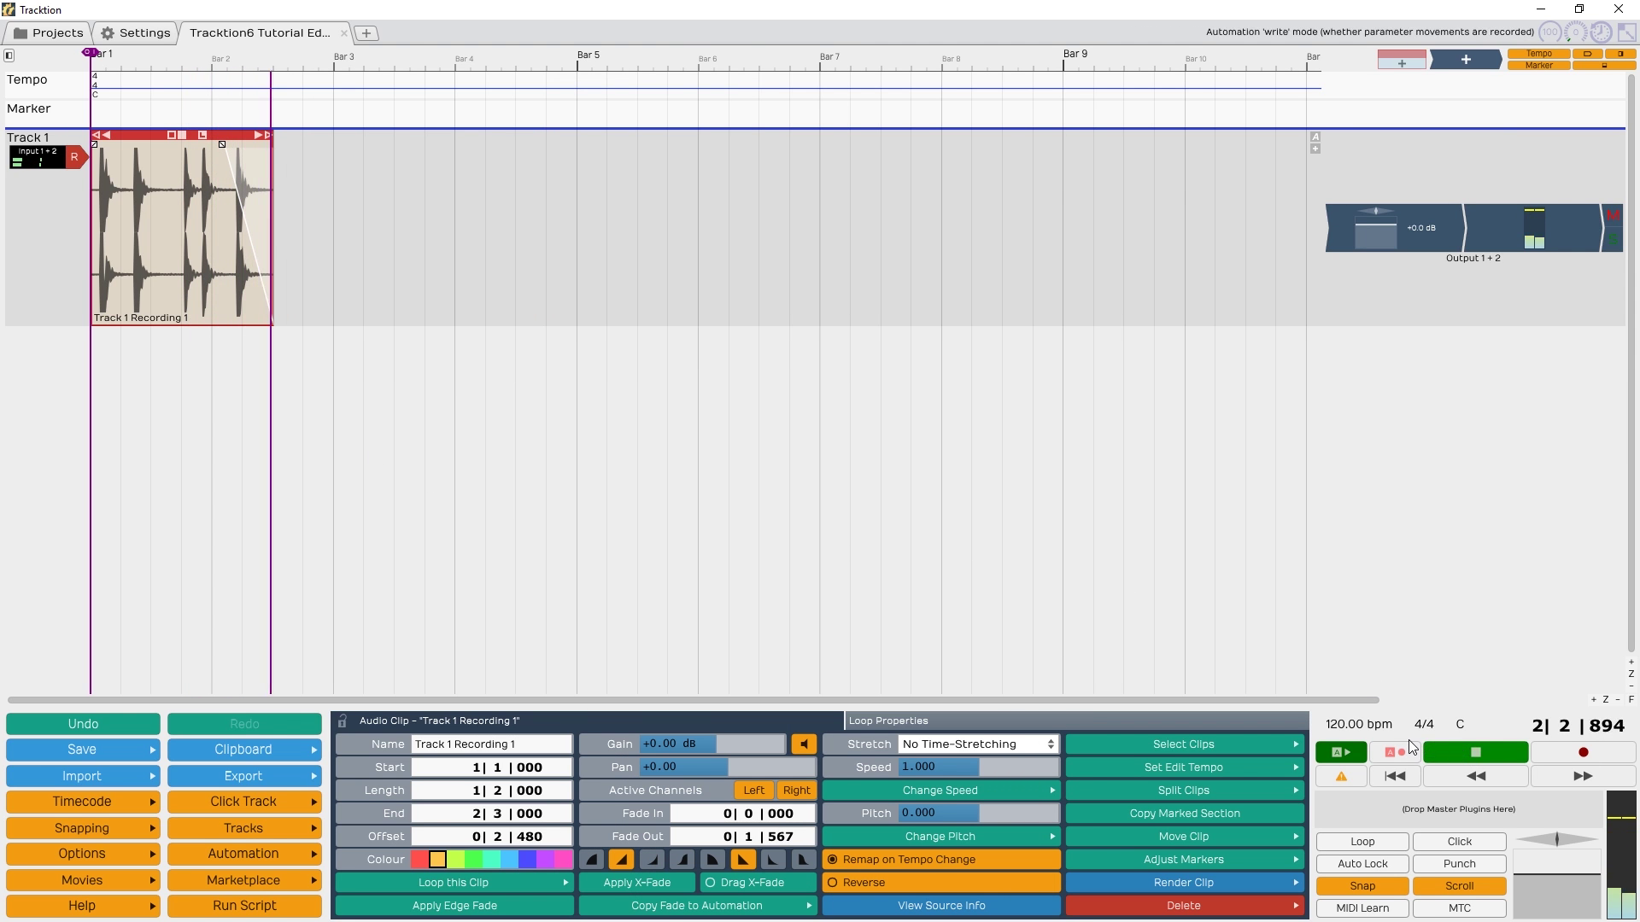
pyautogui.click(1437, 743)
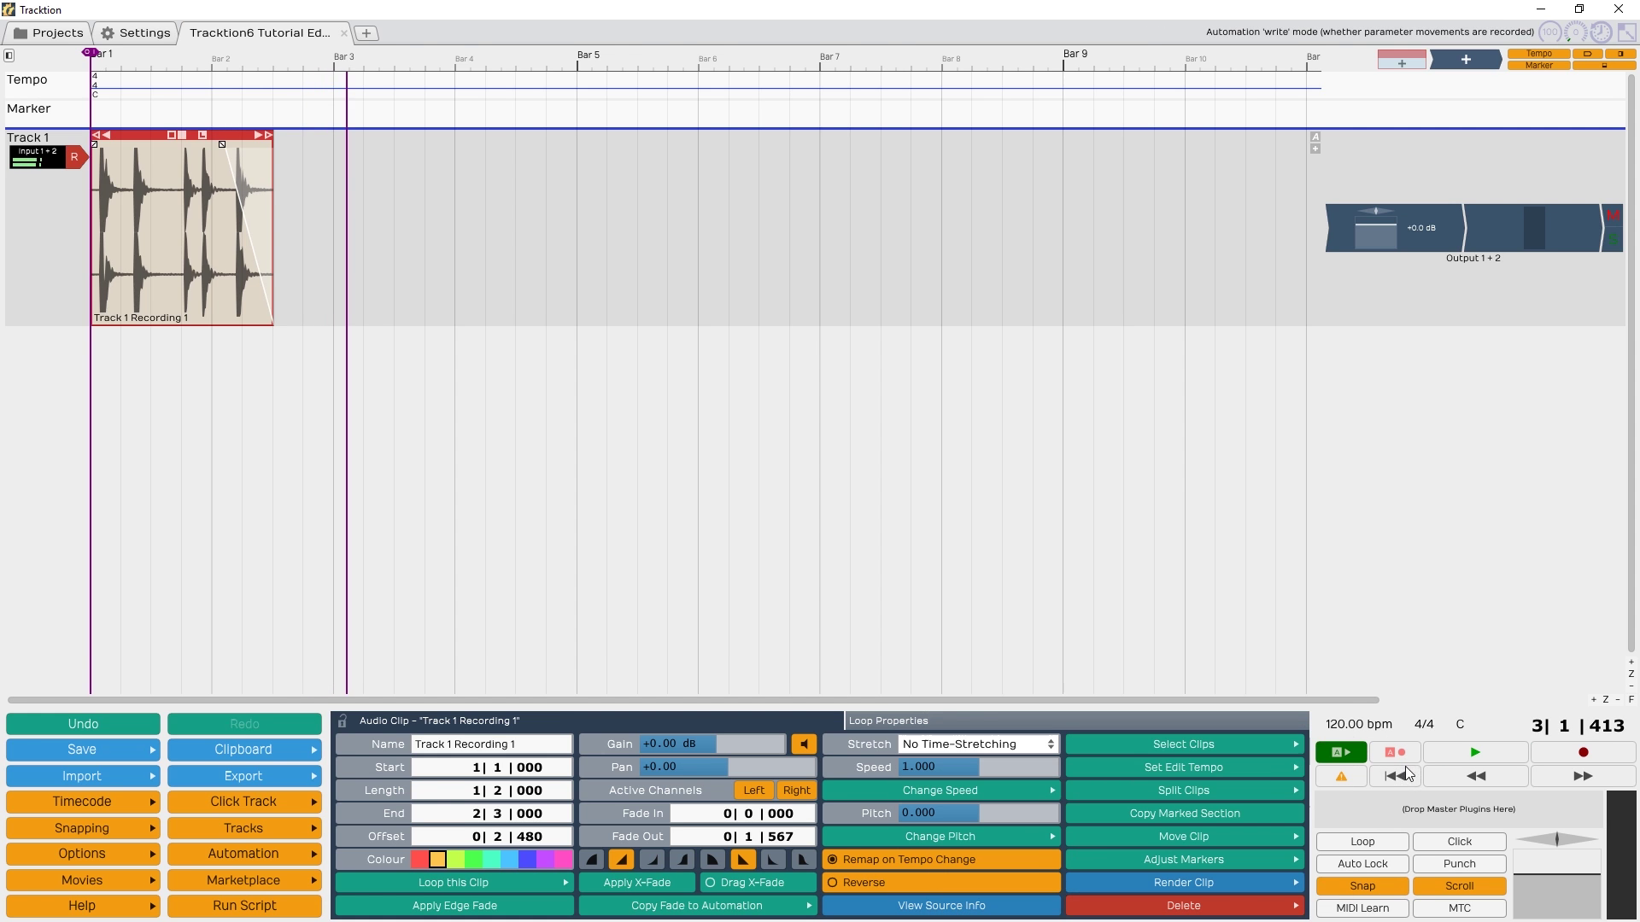
pyautogui.click(1400, 771)
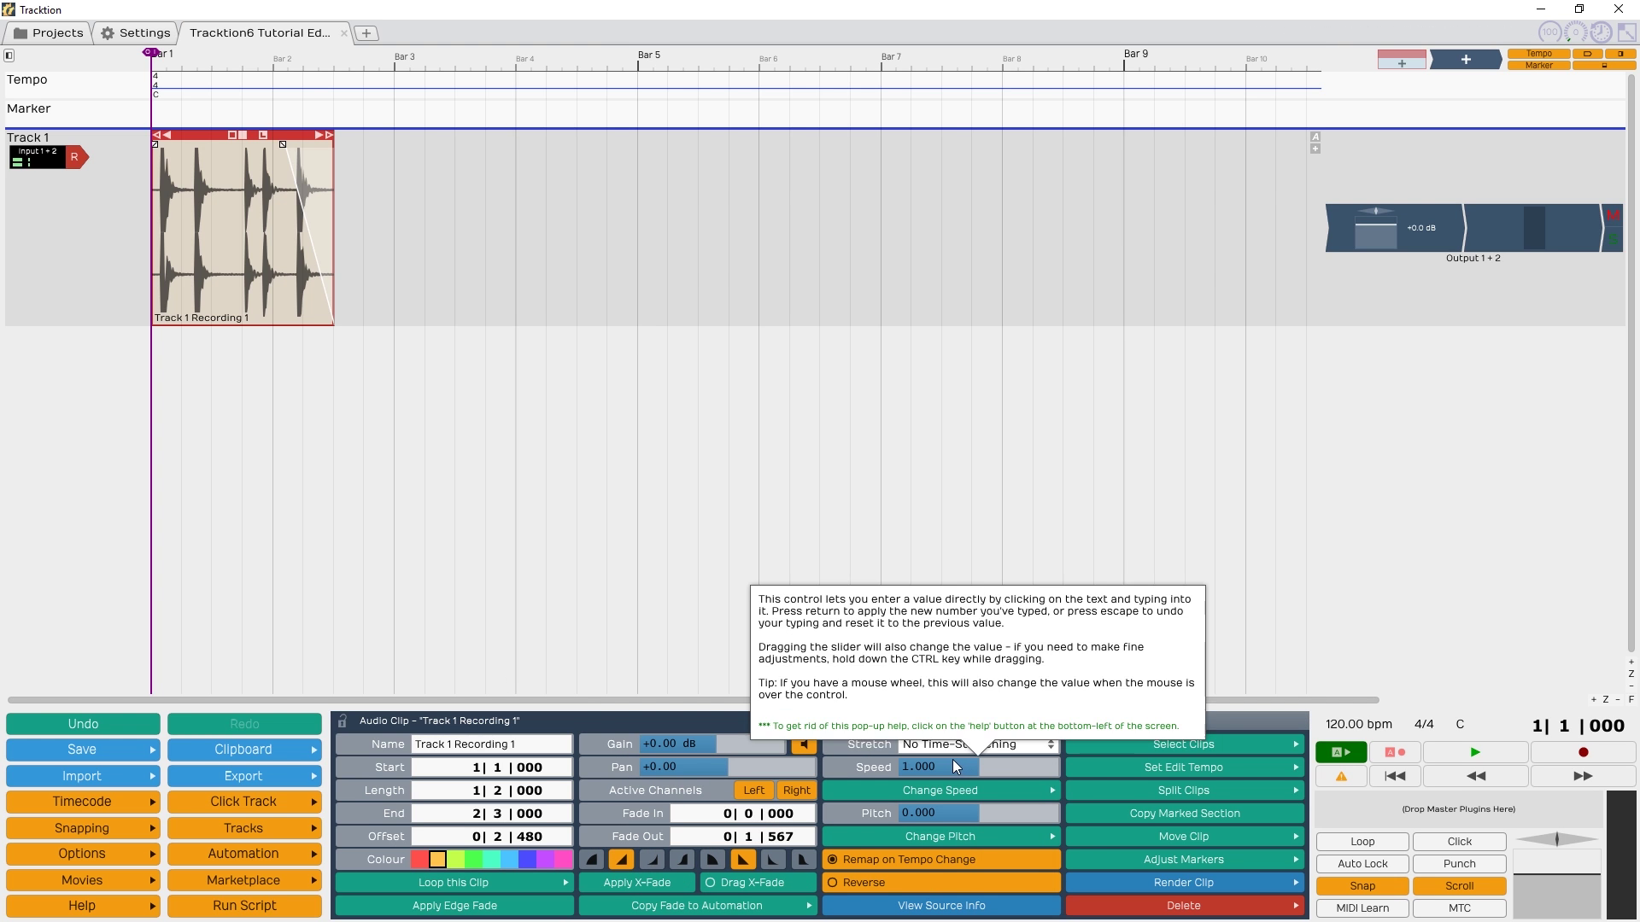
pyautogui.moveTo(941, 763); pyautogui.dragTo(976, 770)
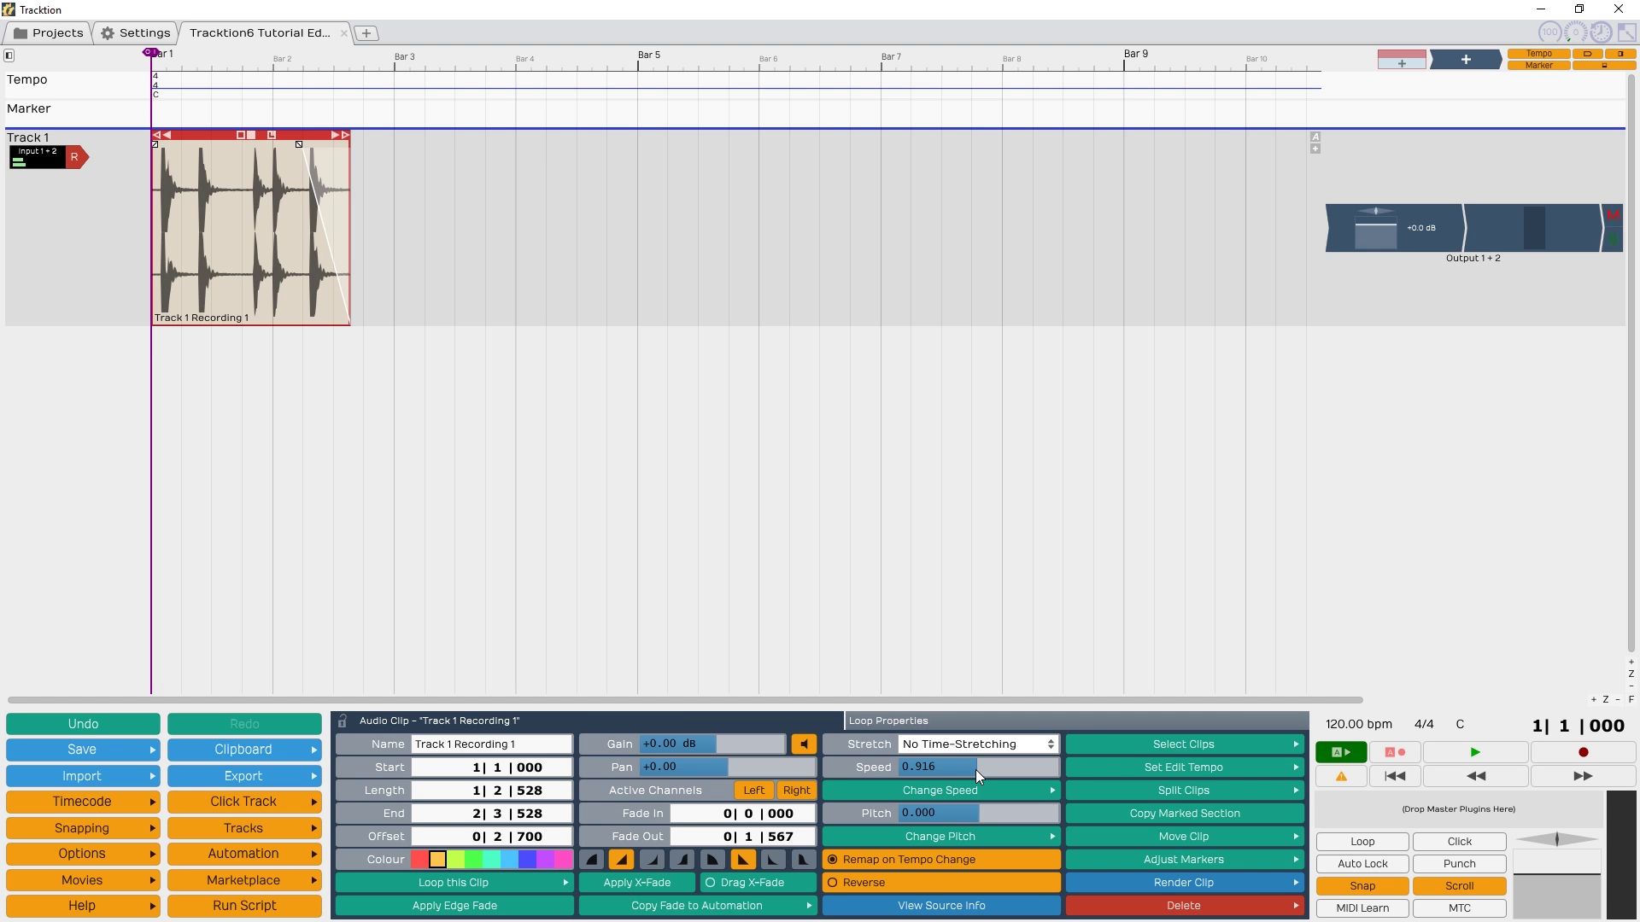
pyautogui.doubleClick(976, 771)
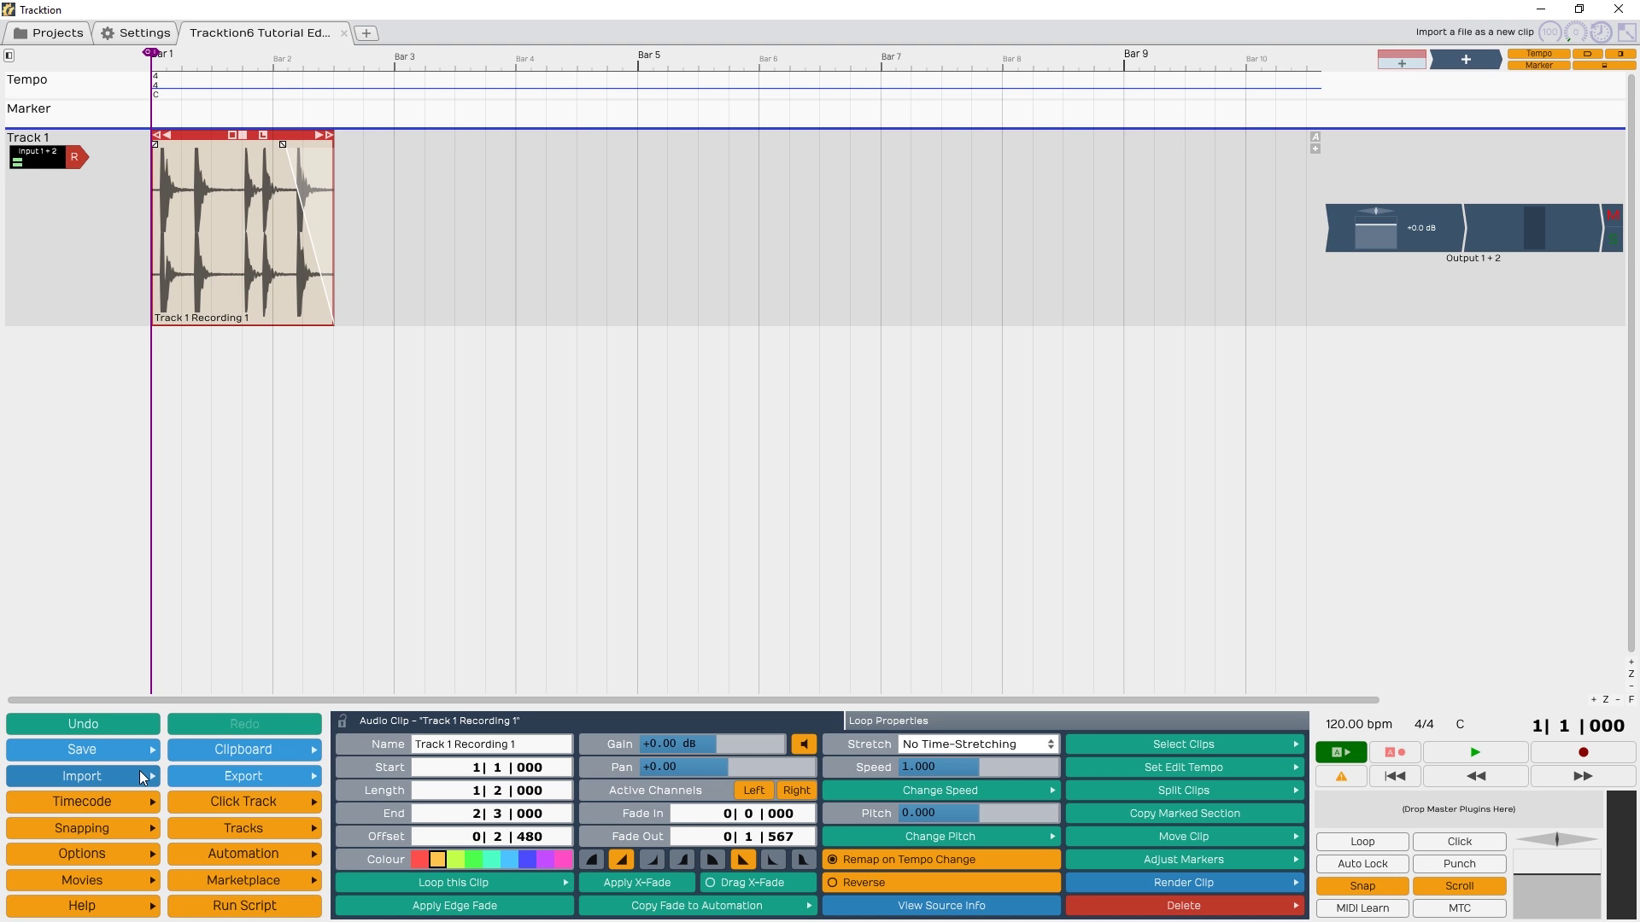
# Step: Give the fade-out a rounded curve, then test pan and volume during playback, leaving pan Centre
pyautogui.click(803, 859)
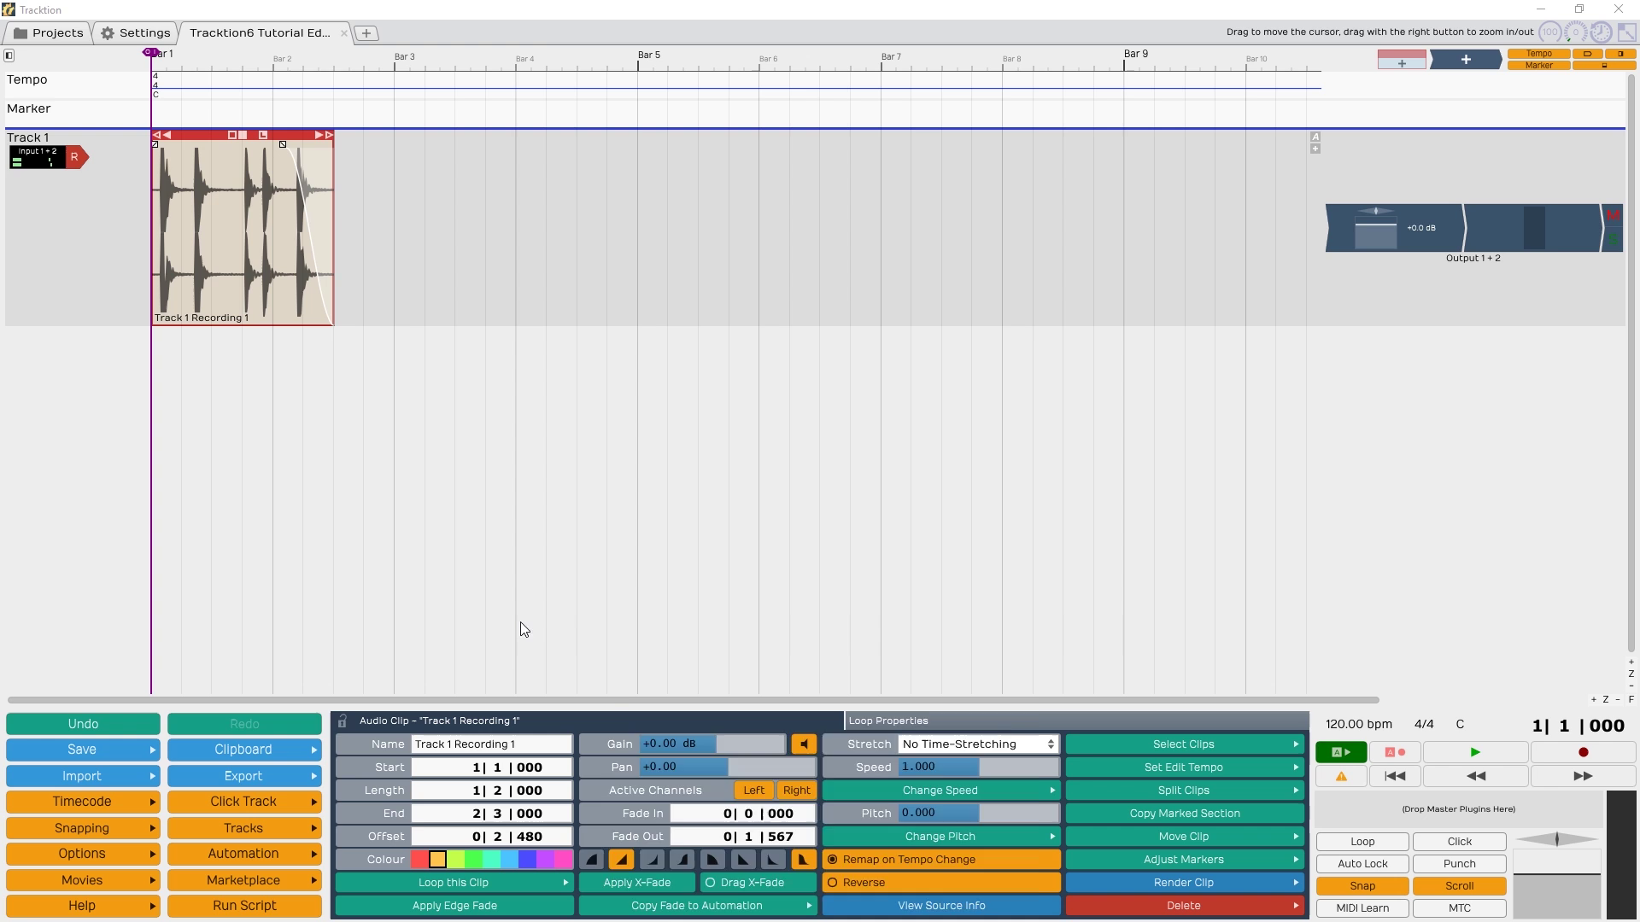
pyautogui.click(1475, 752)
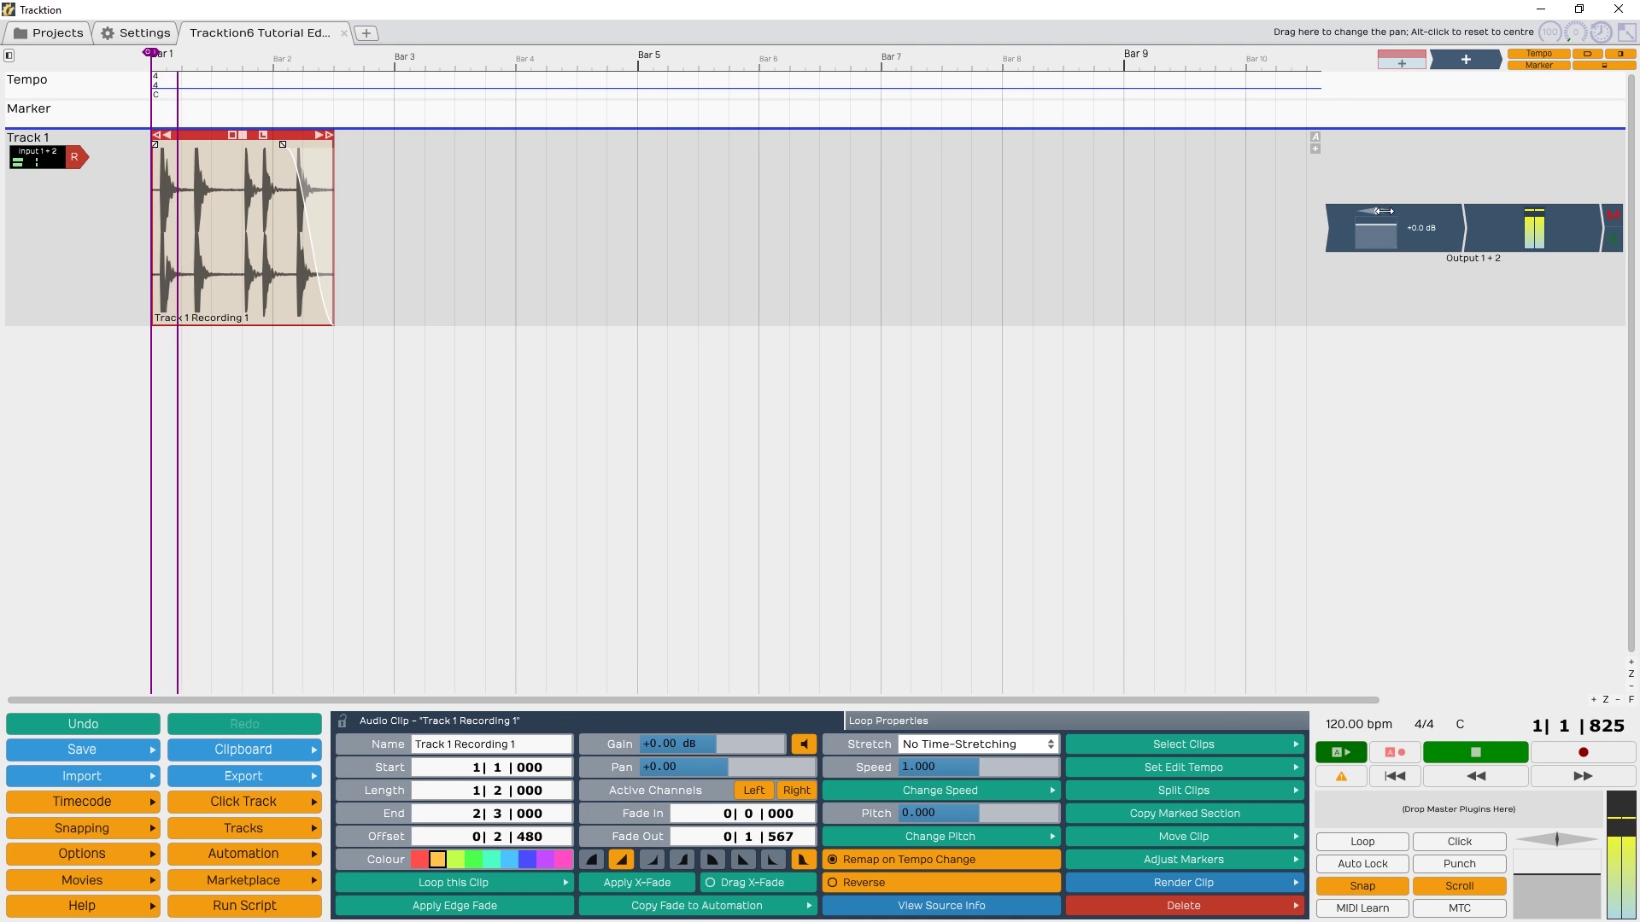
pyautogui.moveTo(1383, 211); pyautogui.dragTo(1370, 221)
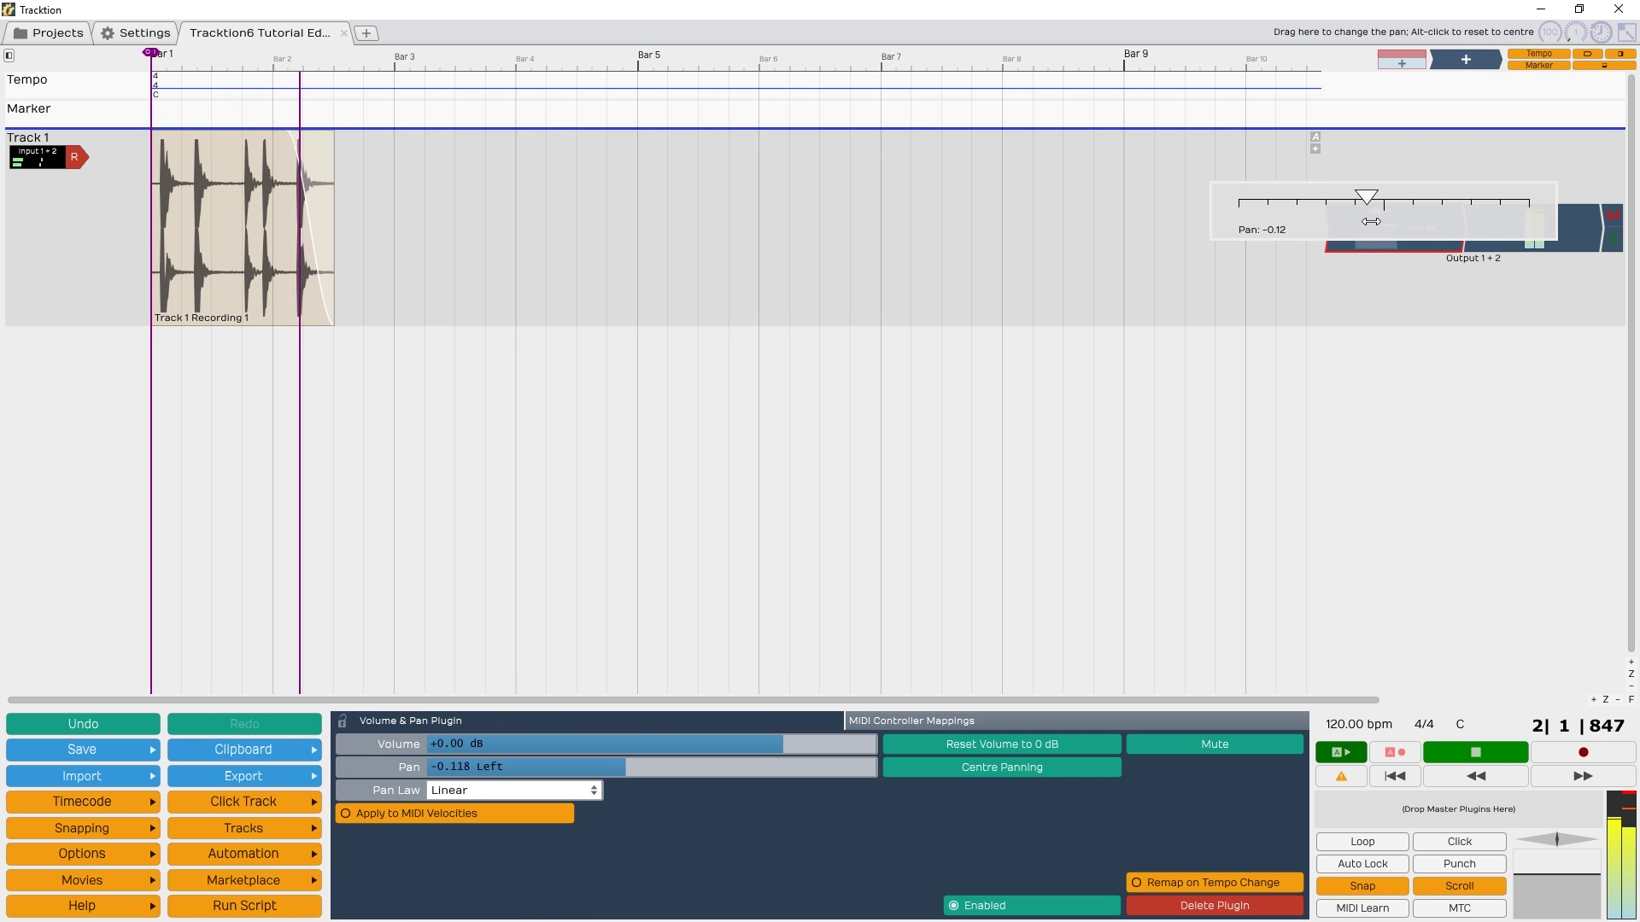
pyautogui.keyDown('alt'); pyautogui.click(1371, 221); pyautogui.keyUp('alt')
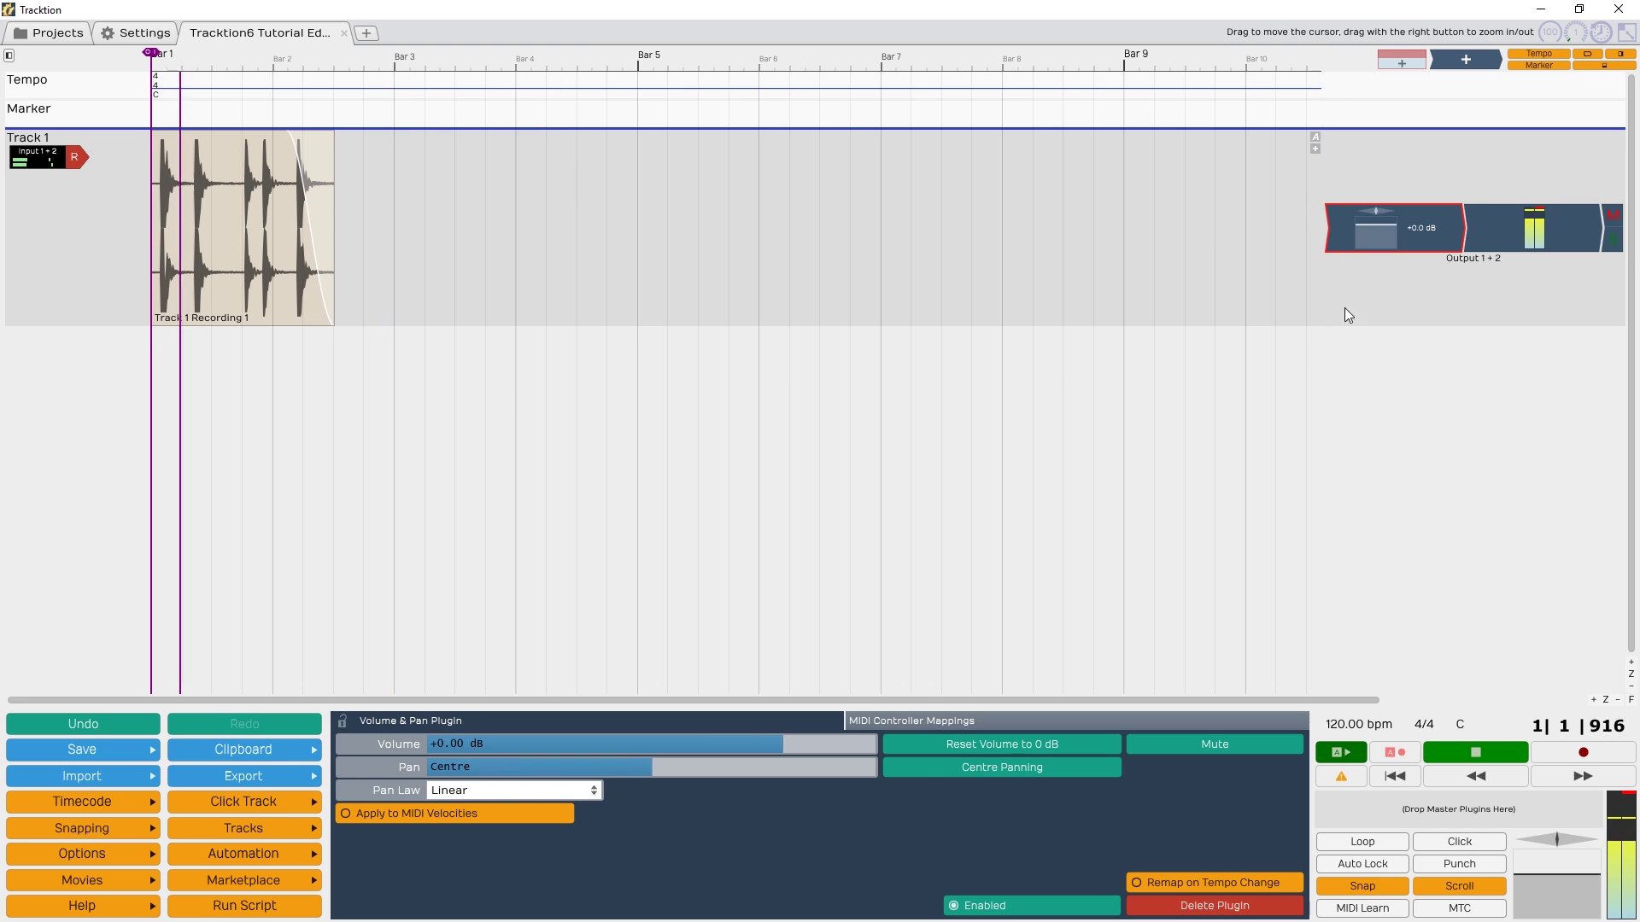
pyautogui.moveTo(1366, 226); pyautogui.dragTo(1367, 229)
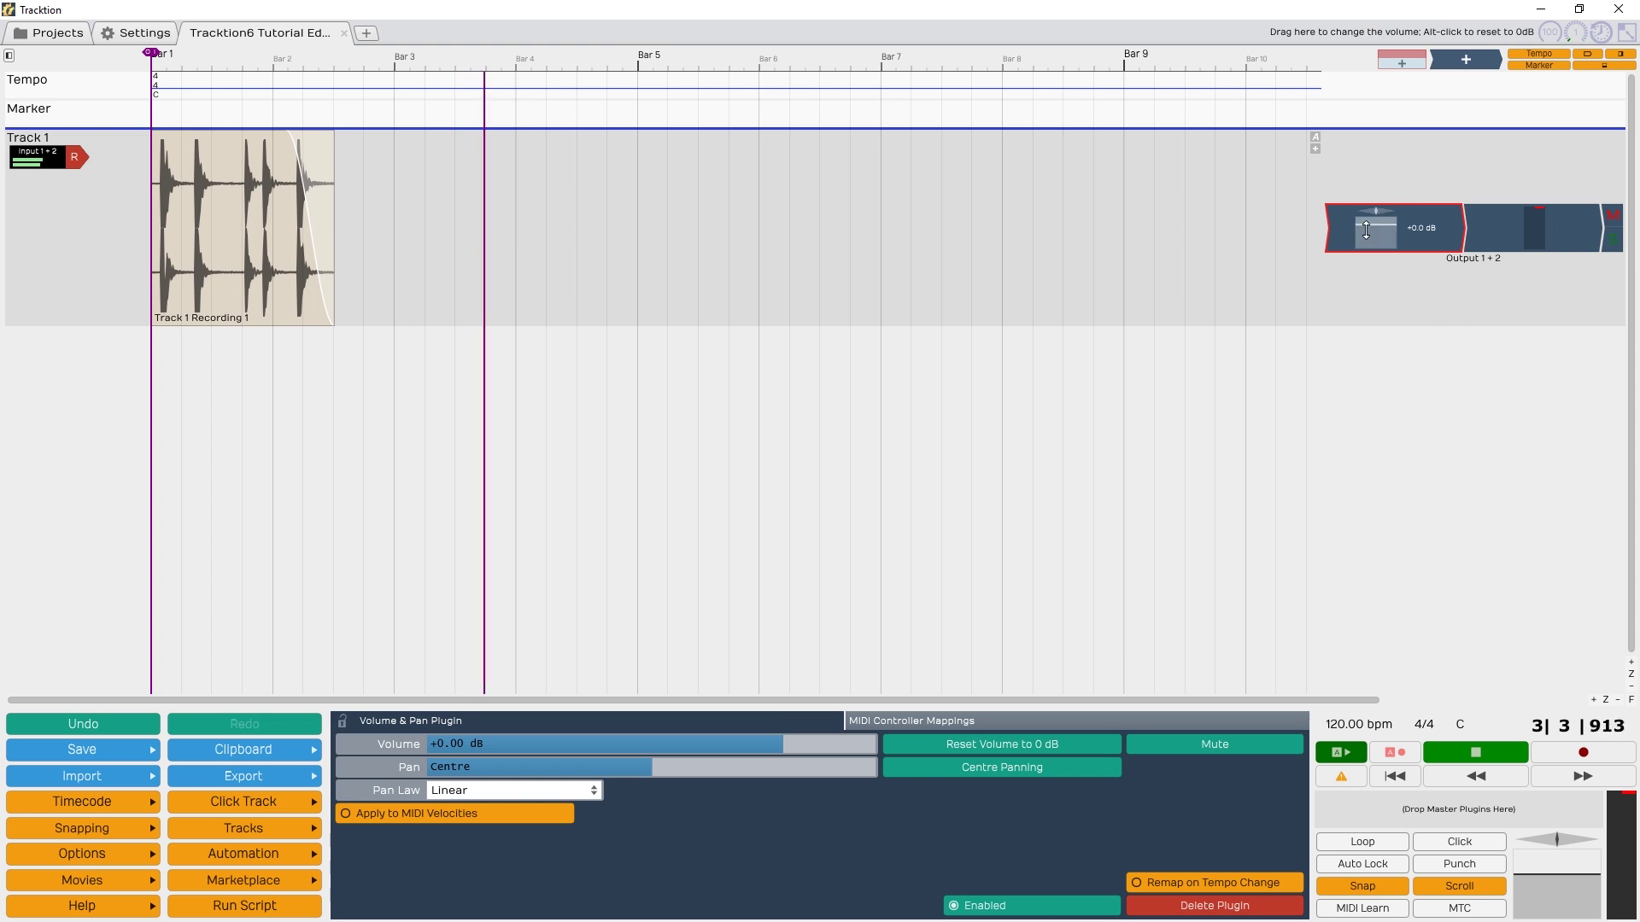
pyautogui.click(1459, 750)
pyautogui.click(1405, 779)
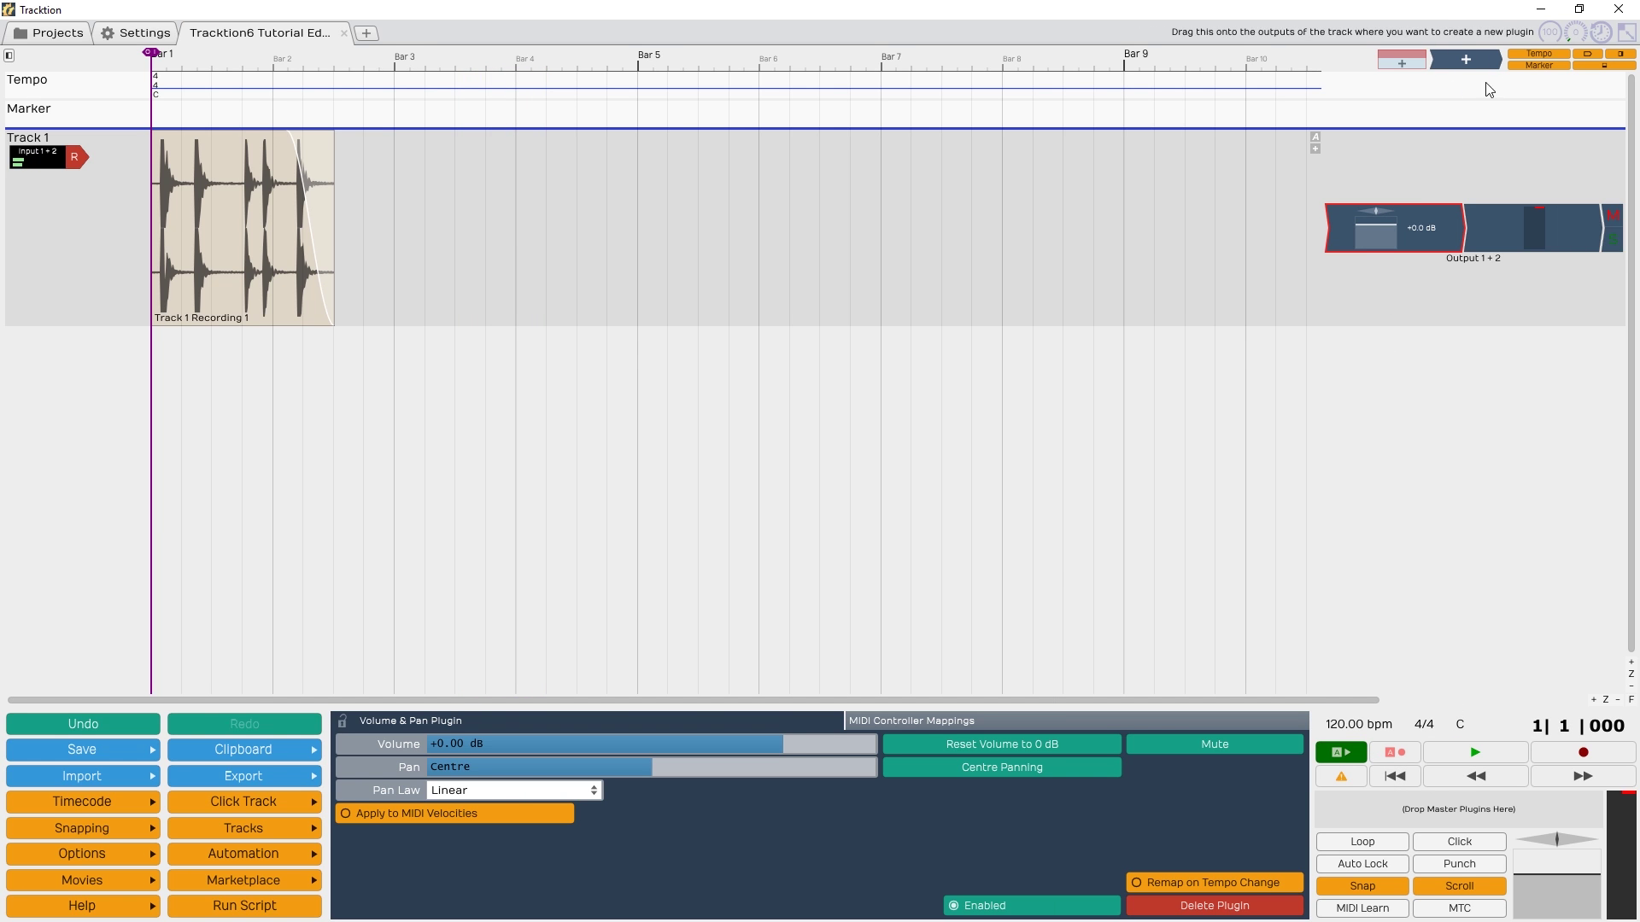
# Step: Add a Tracktion Reverb plugin to Track 1's output chain
pyautogui.moveTo(1478, 64); pyautogui.dragTo(1483, 156)
pyautogui.moveTo(1493, 225); pyautogui.dragTo(1493, 225)
pyautogui.moveTo(1474, 236)
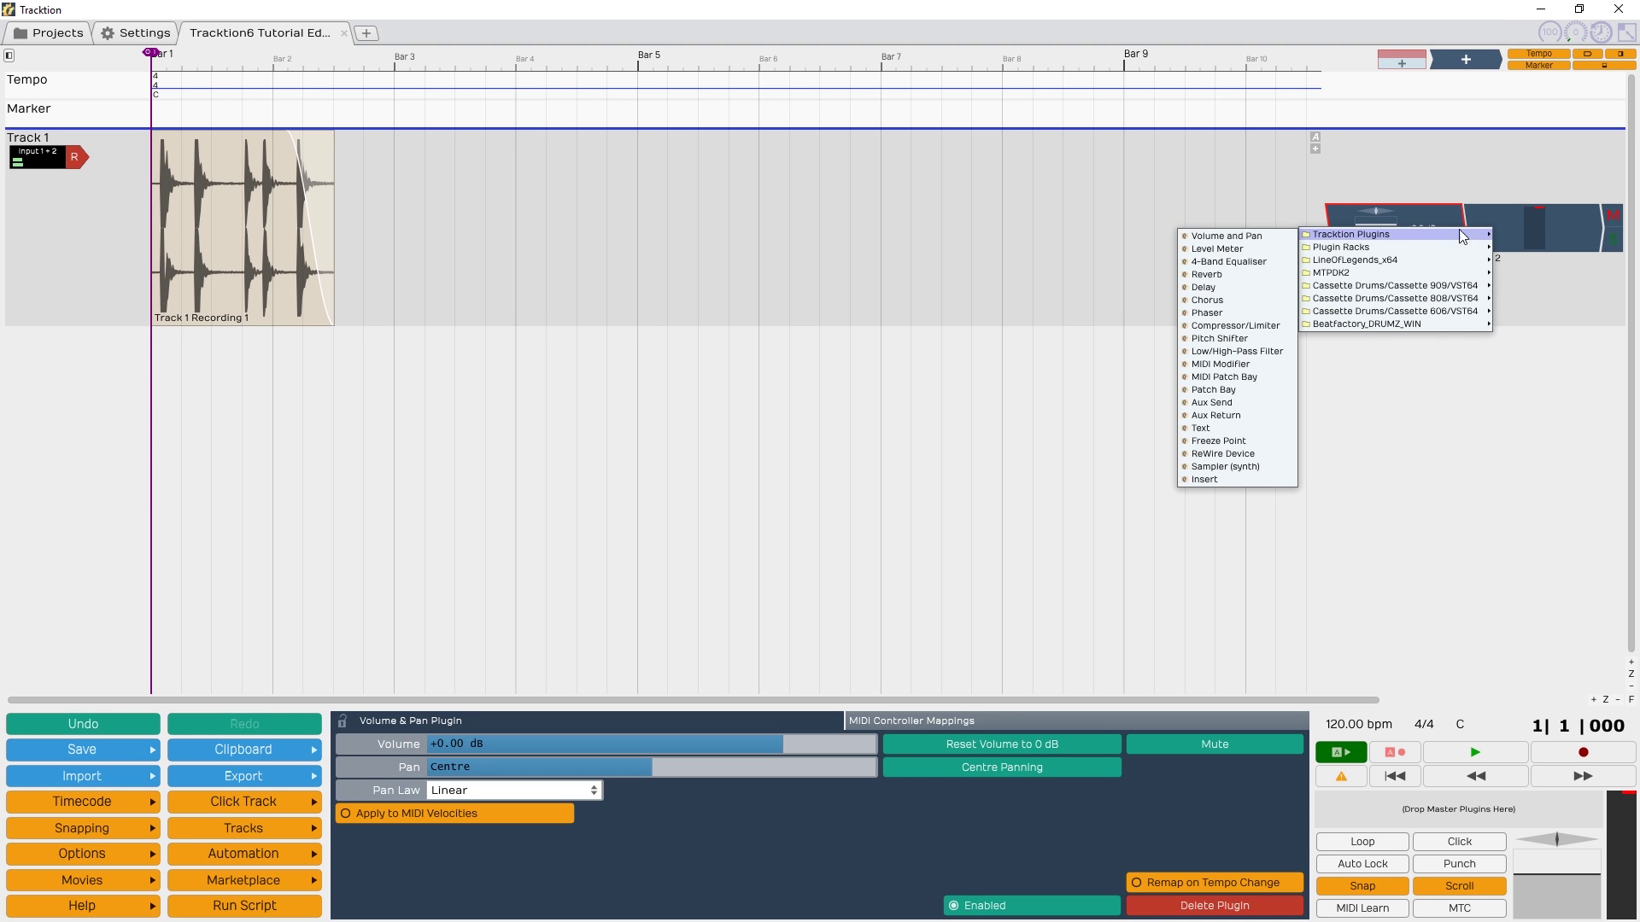
pyautogui.moveTo(1341, 241)
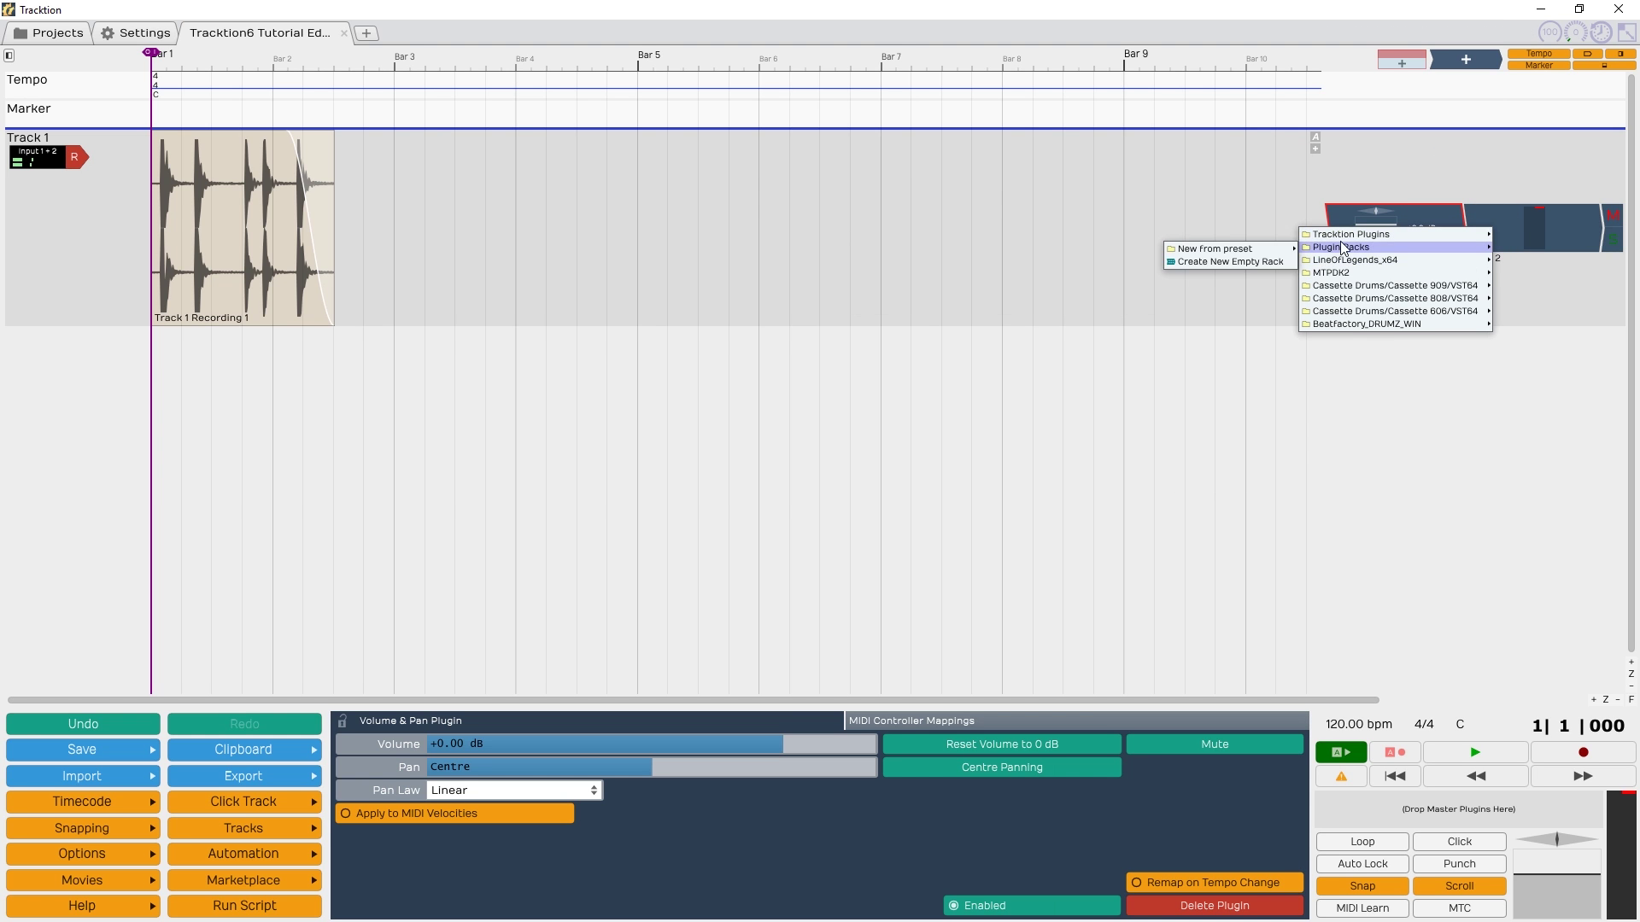
pyautogui.click(1249, 273)
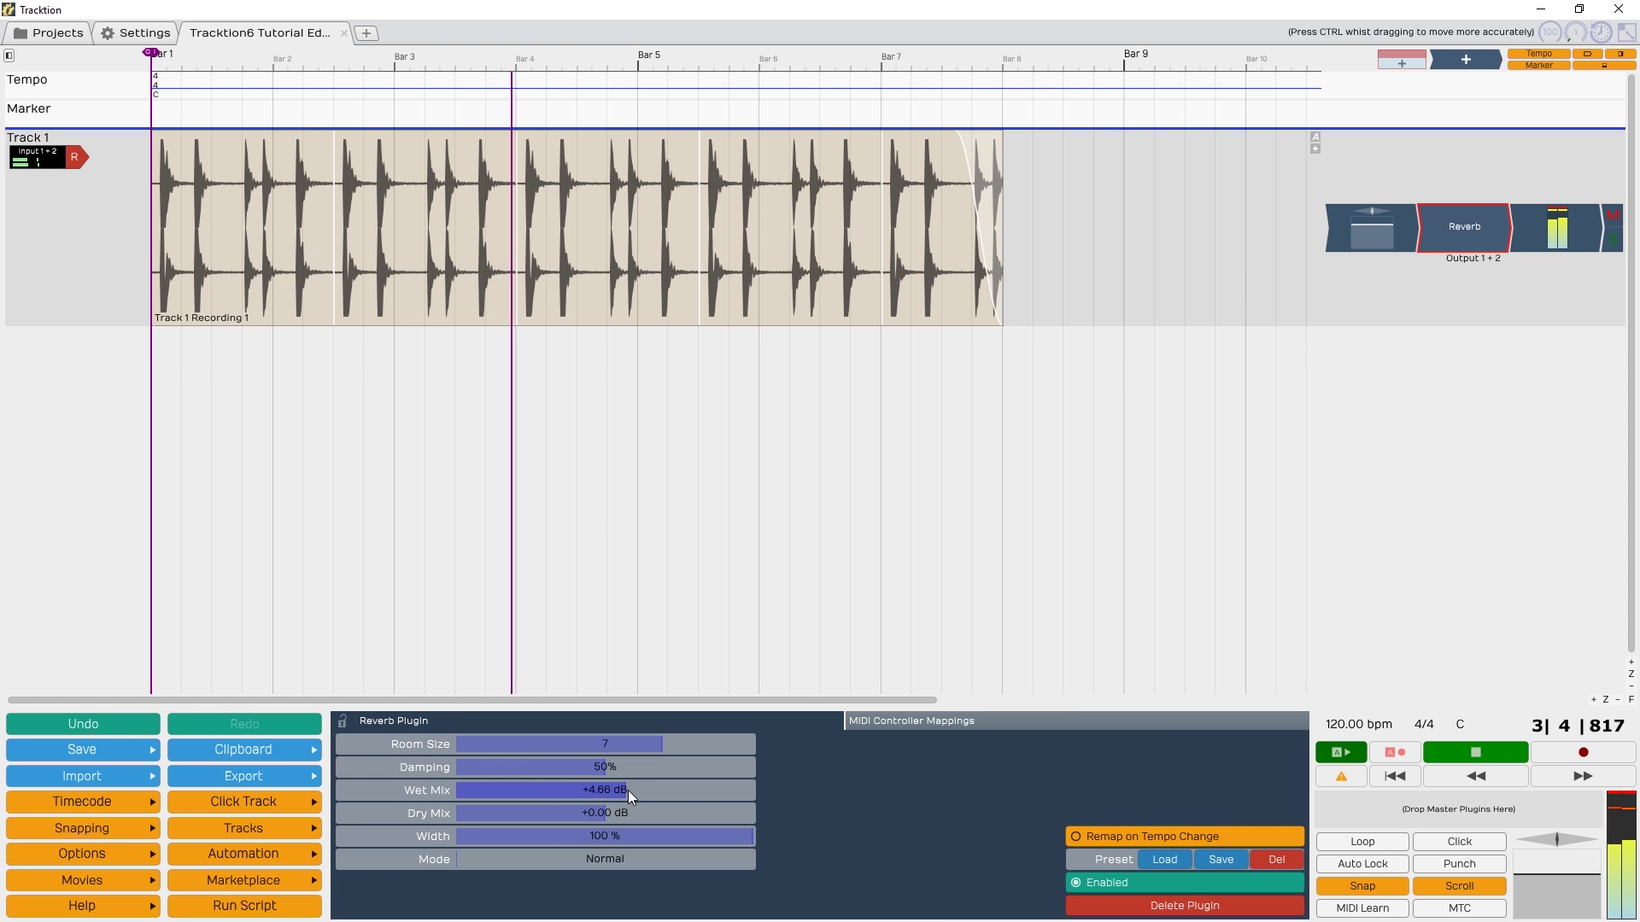
# Step: During playback, lower the Reverb's Wet Mix to +0.76 dB and shrink its Room Size to 3
pyautogui.moveTo(628, 790); pyautogui.dragTo(568, 789)
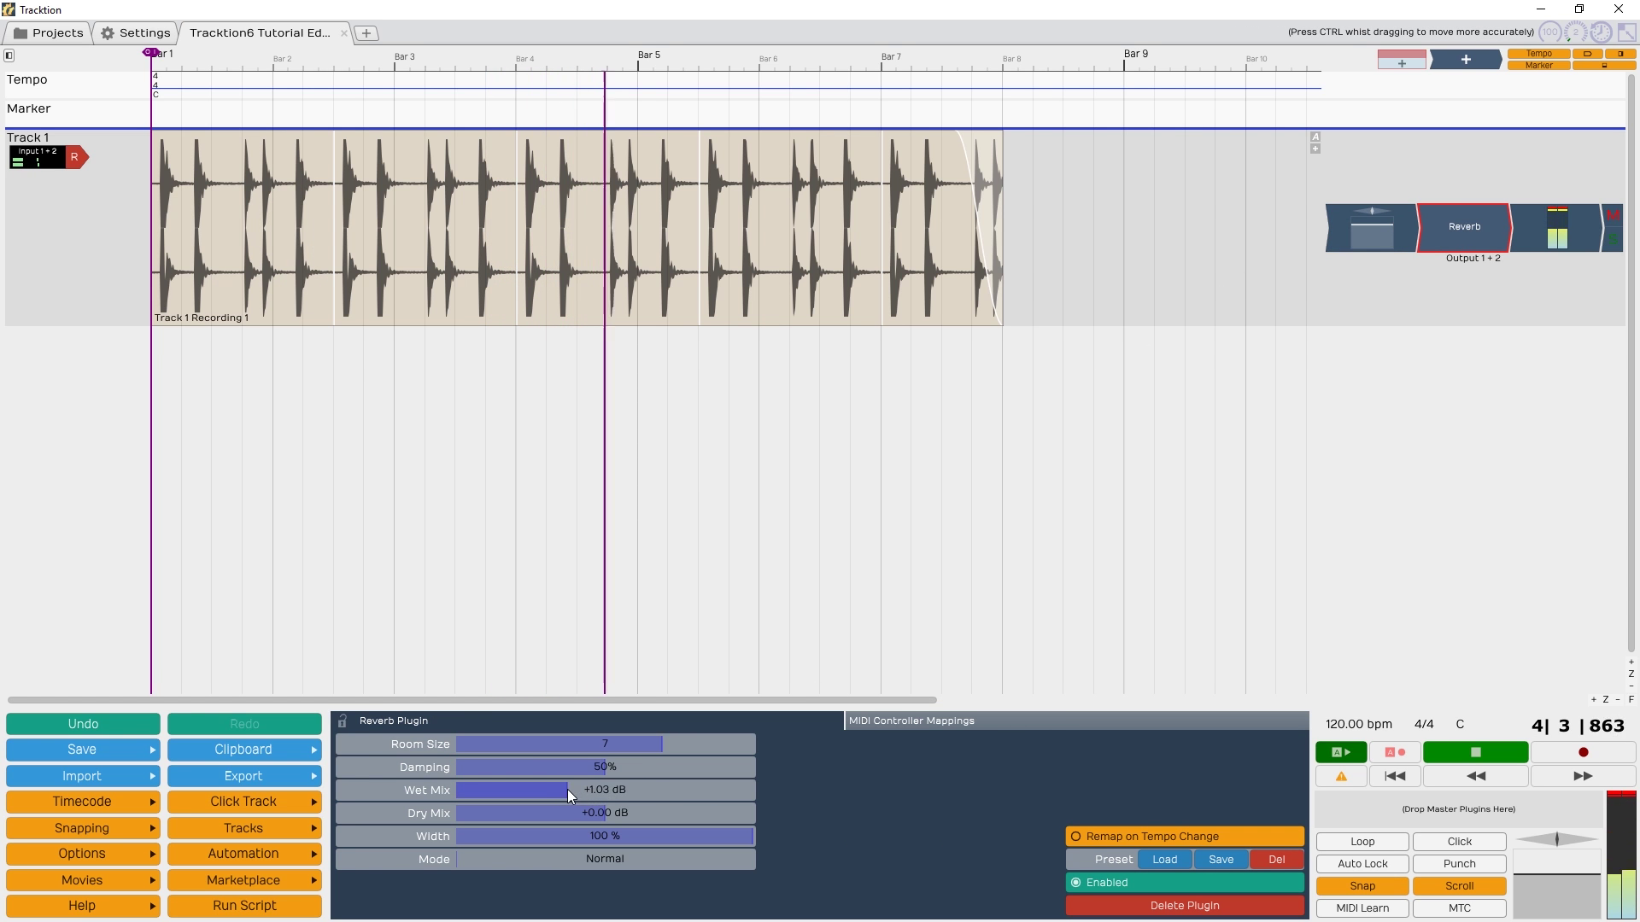
pyautogui.moveTo(634, 743); pyautogui.dragTo(531, 748)
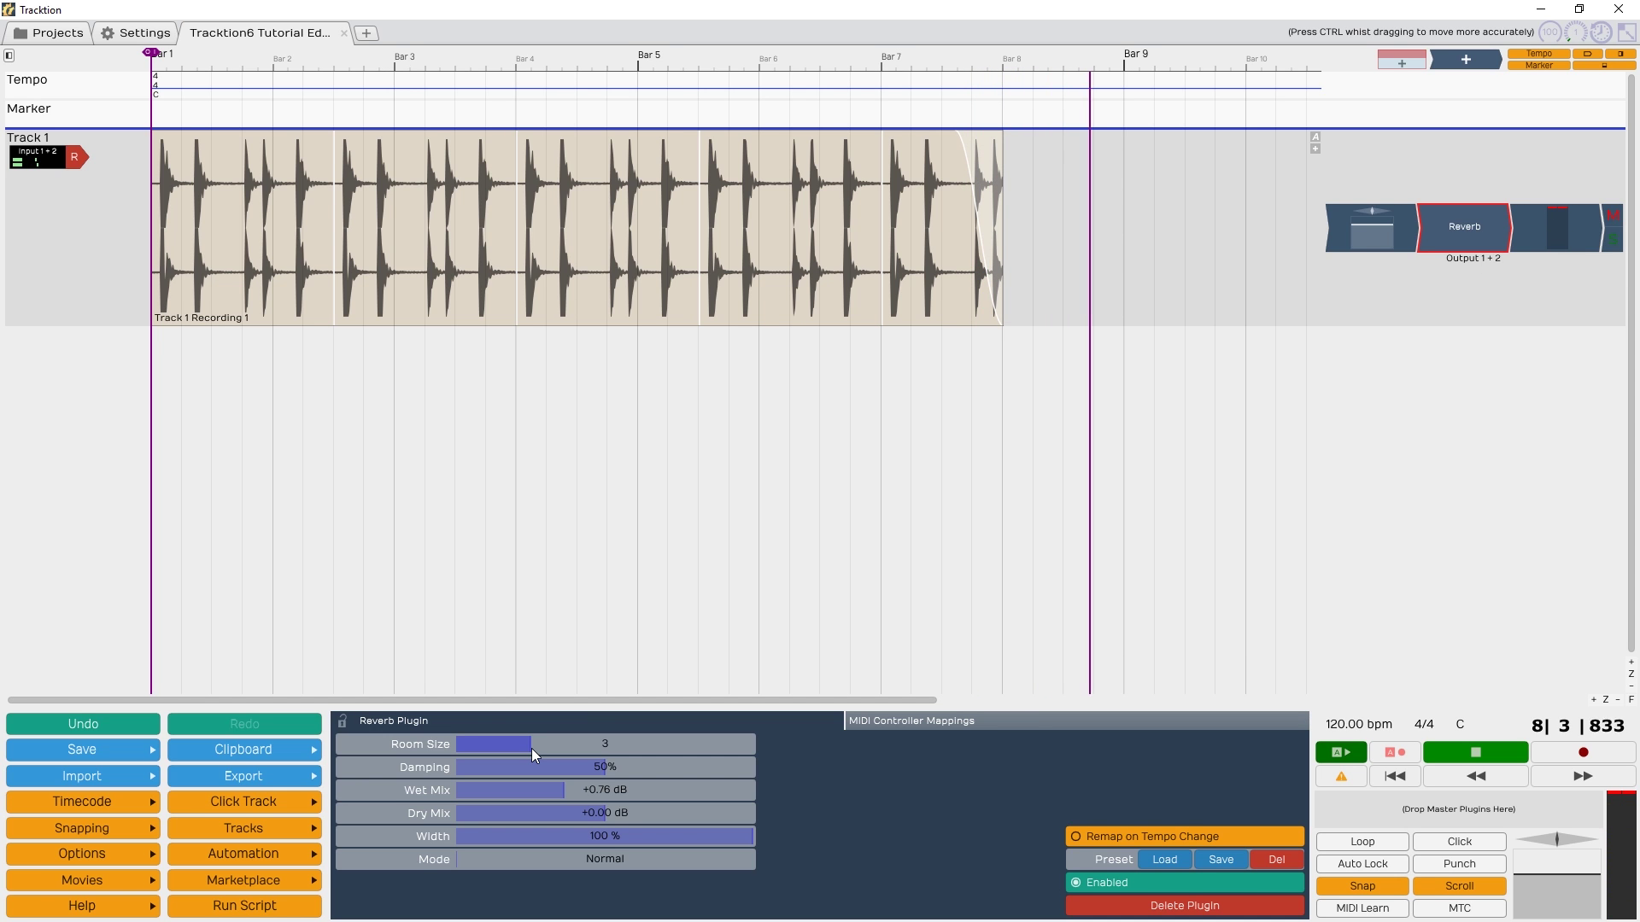
# Step: Add a 4-Band Equaliser to Track 1 and boost its mid band while playing
pyautogui.press('space')
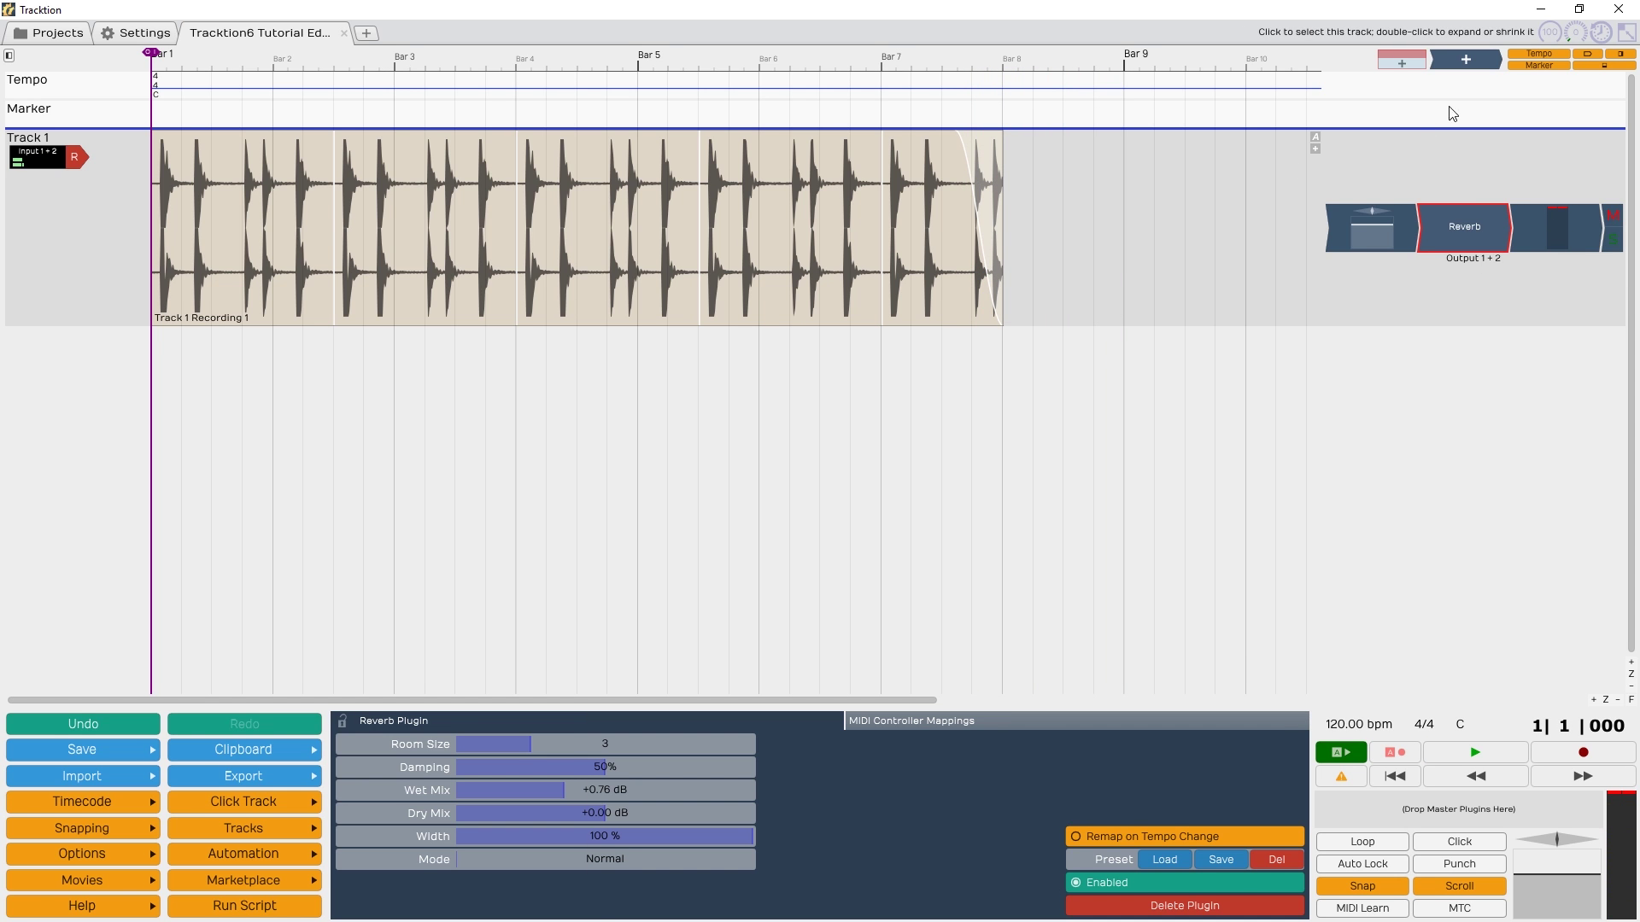
pyautogui.click(1412, 219)
pyautogui.moveTo(1325, 232)
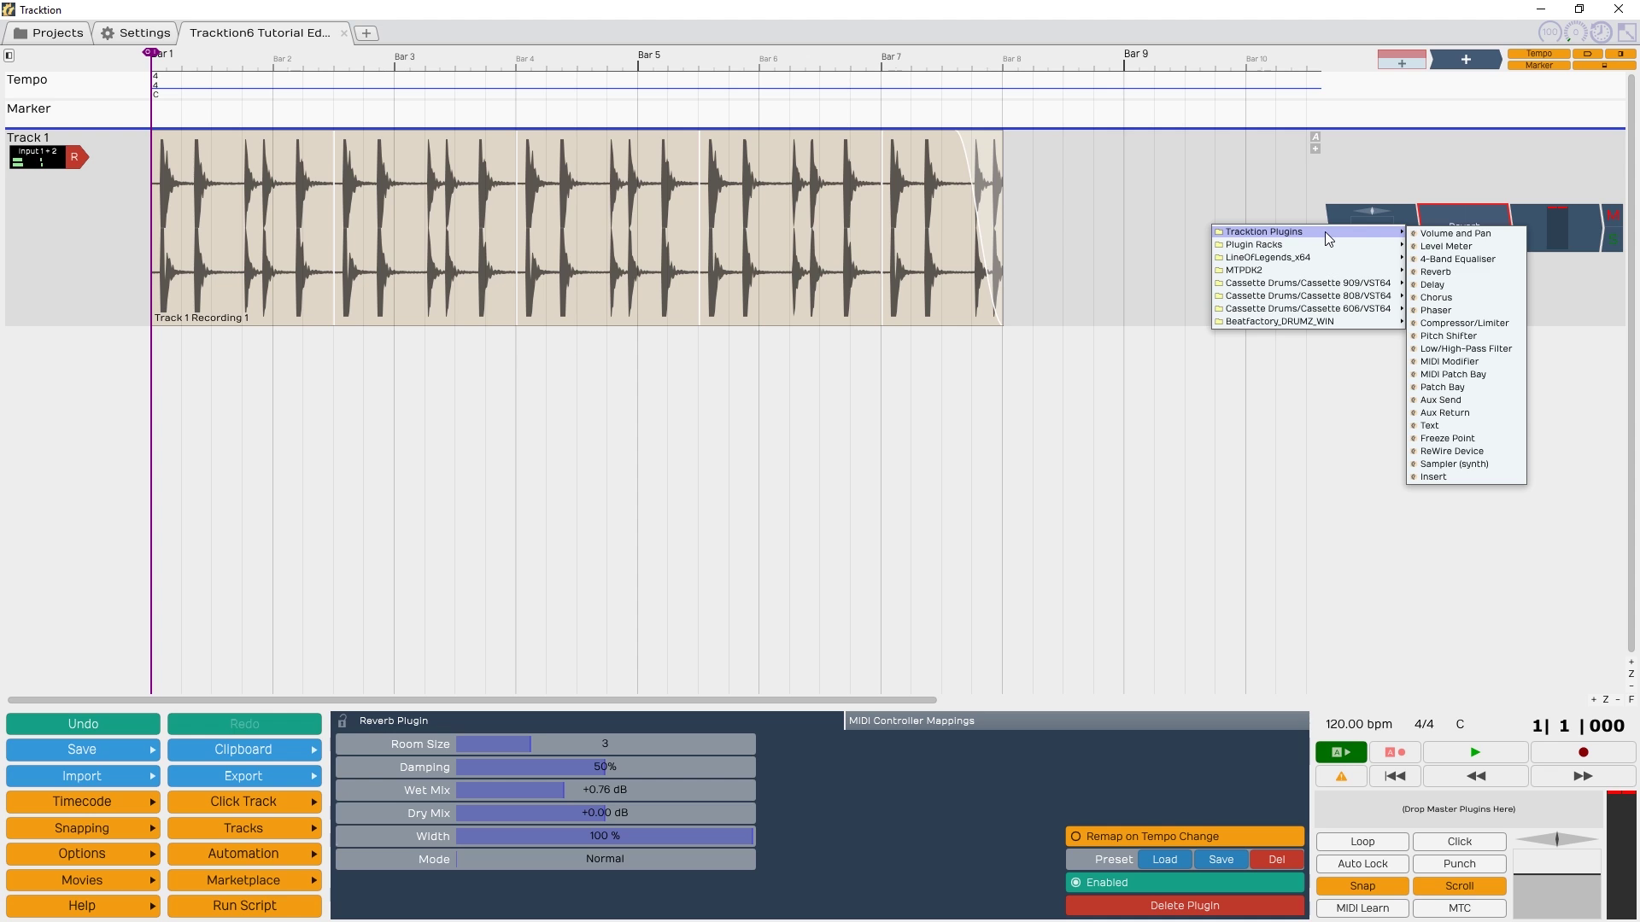
pyautogui.click(1457, 258)
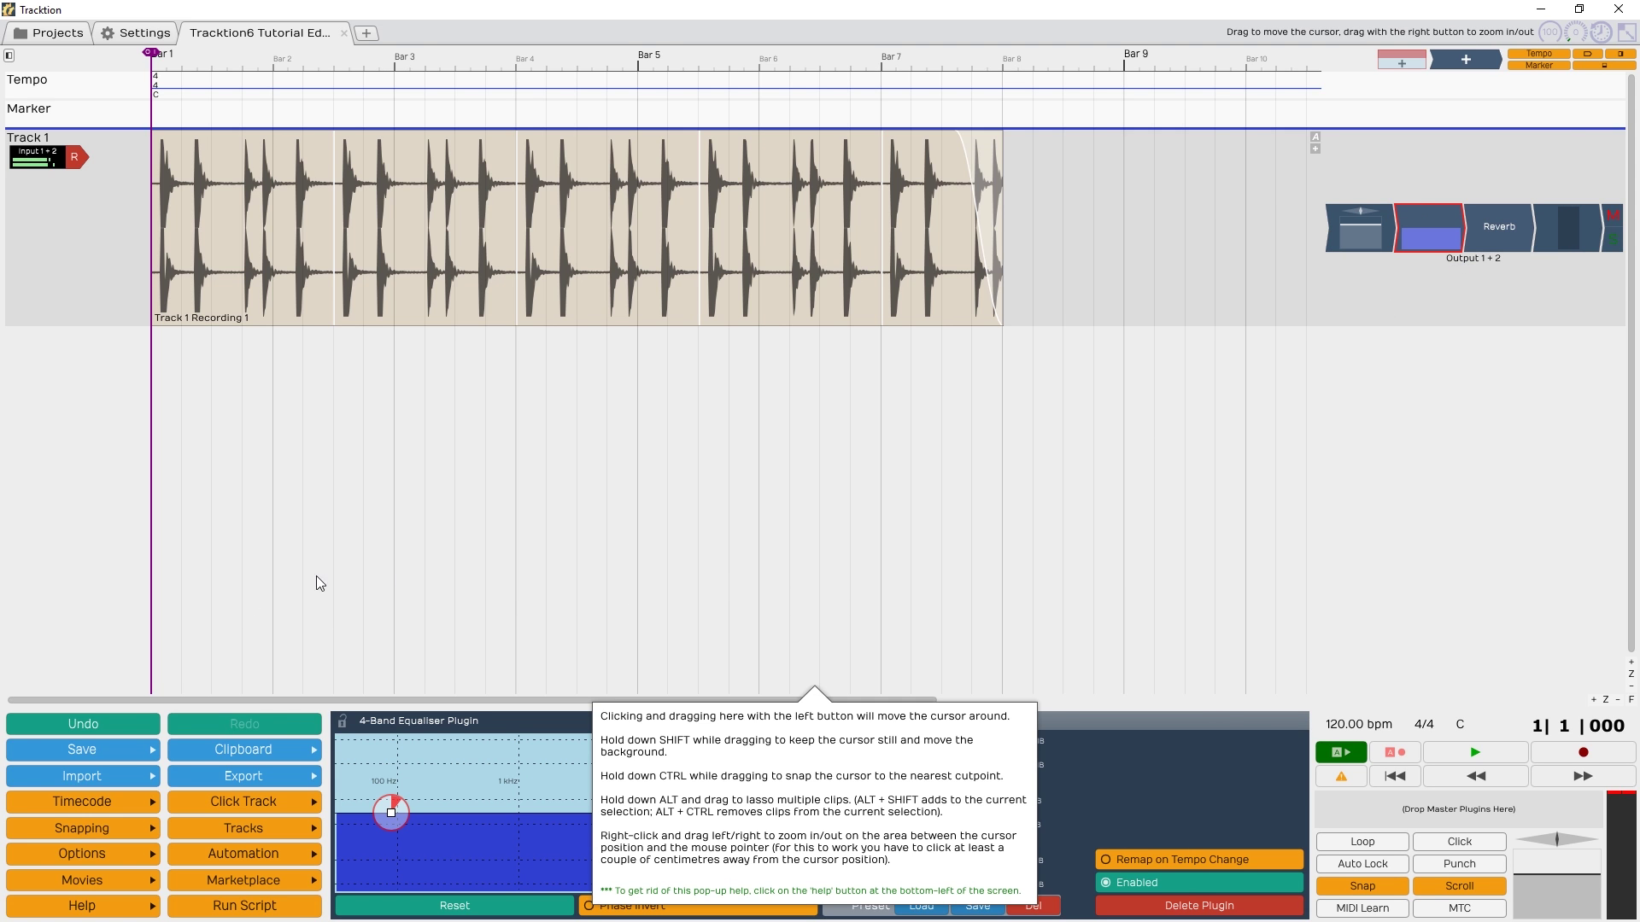
pyautogui.click(1474, 755)
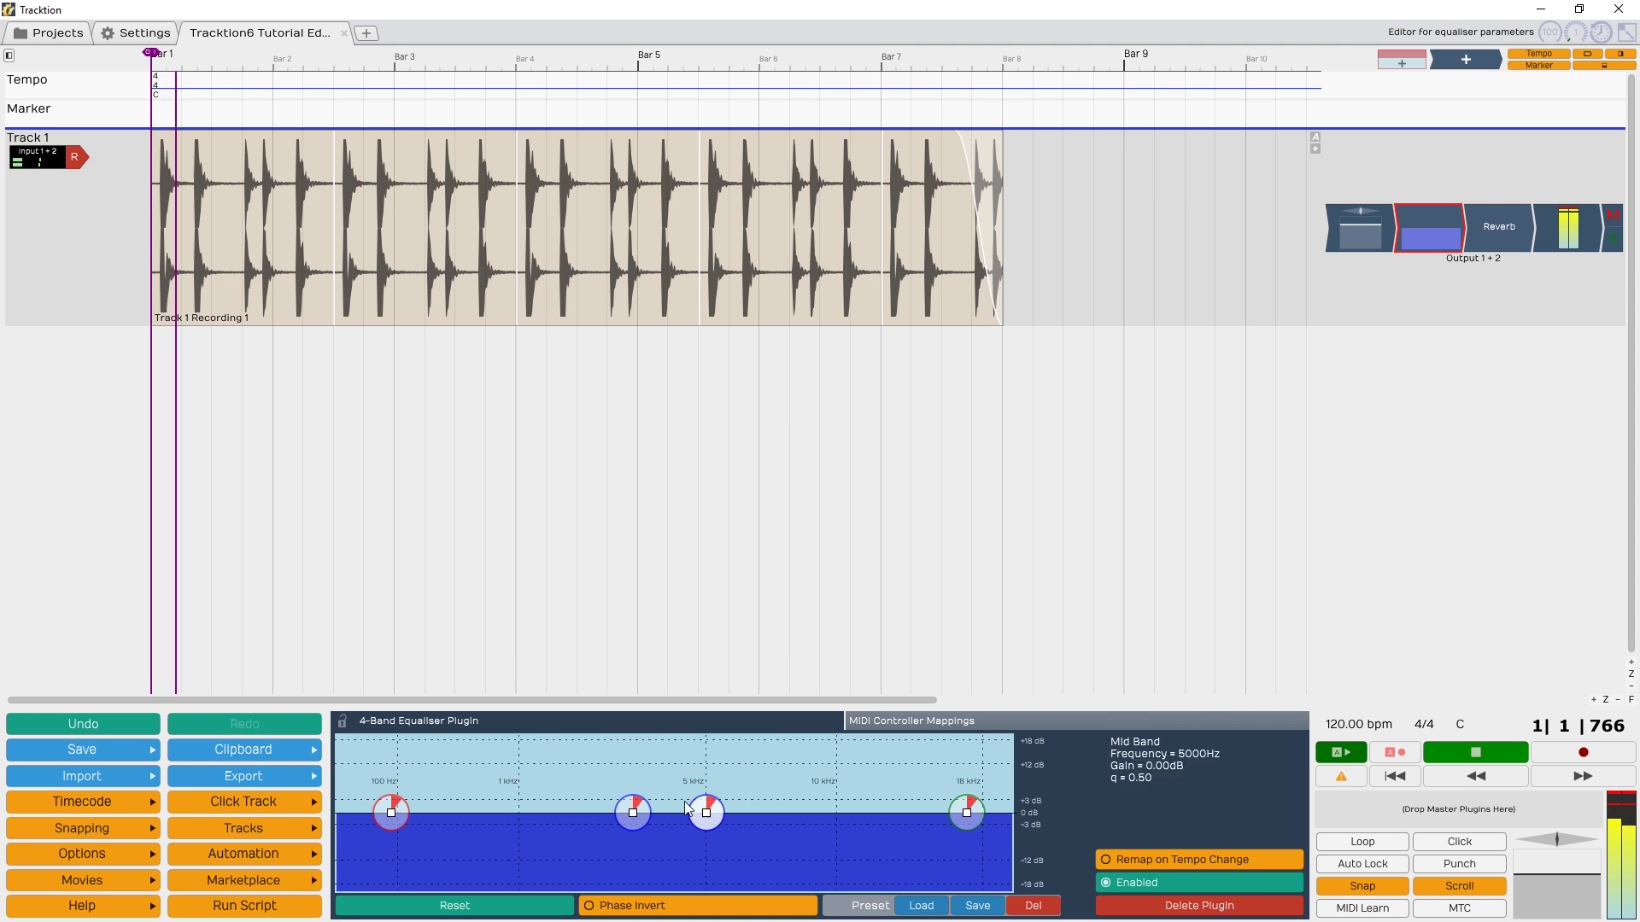
pyautogui.moveTo(633, 813); pyautogui.dragTo(532, 798)
# Step: Delete the Reverb plugin from Track 1's chain and stop playback
pyautogui.click(1484, 224)
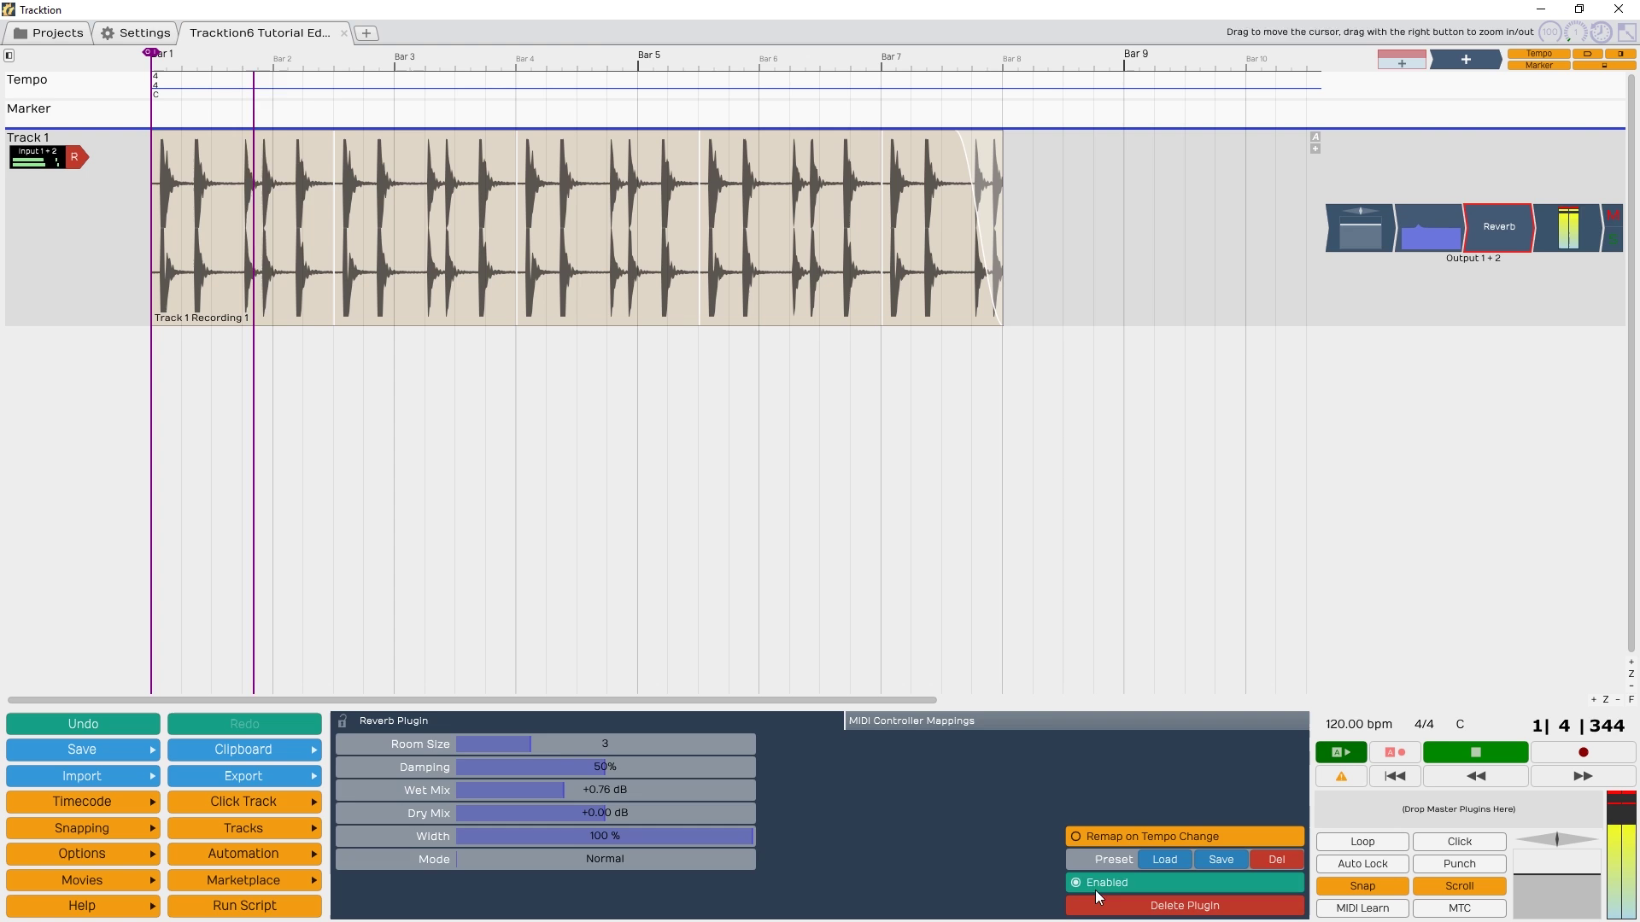
pyautogui.click(1178, 906)
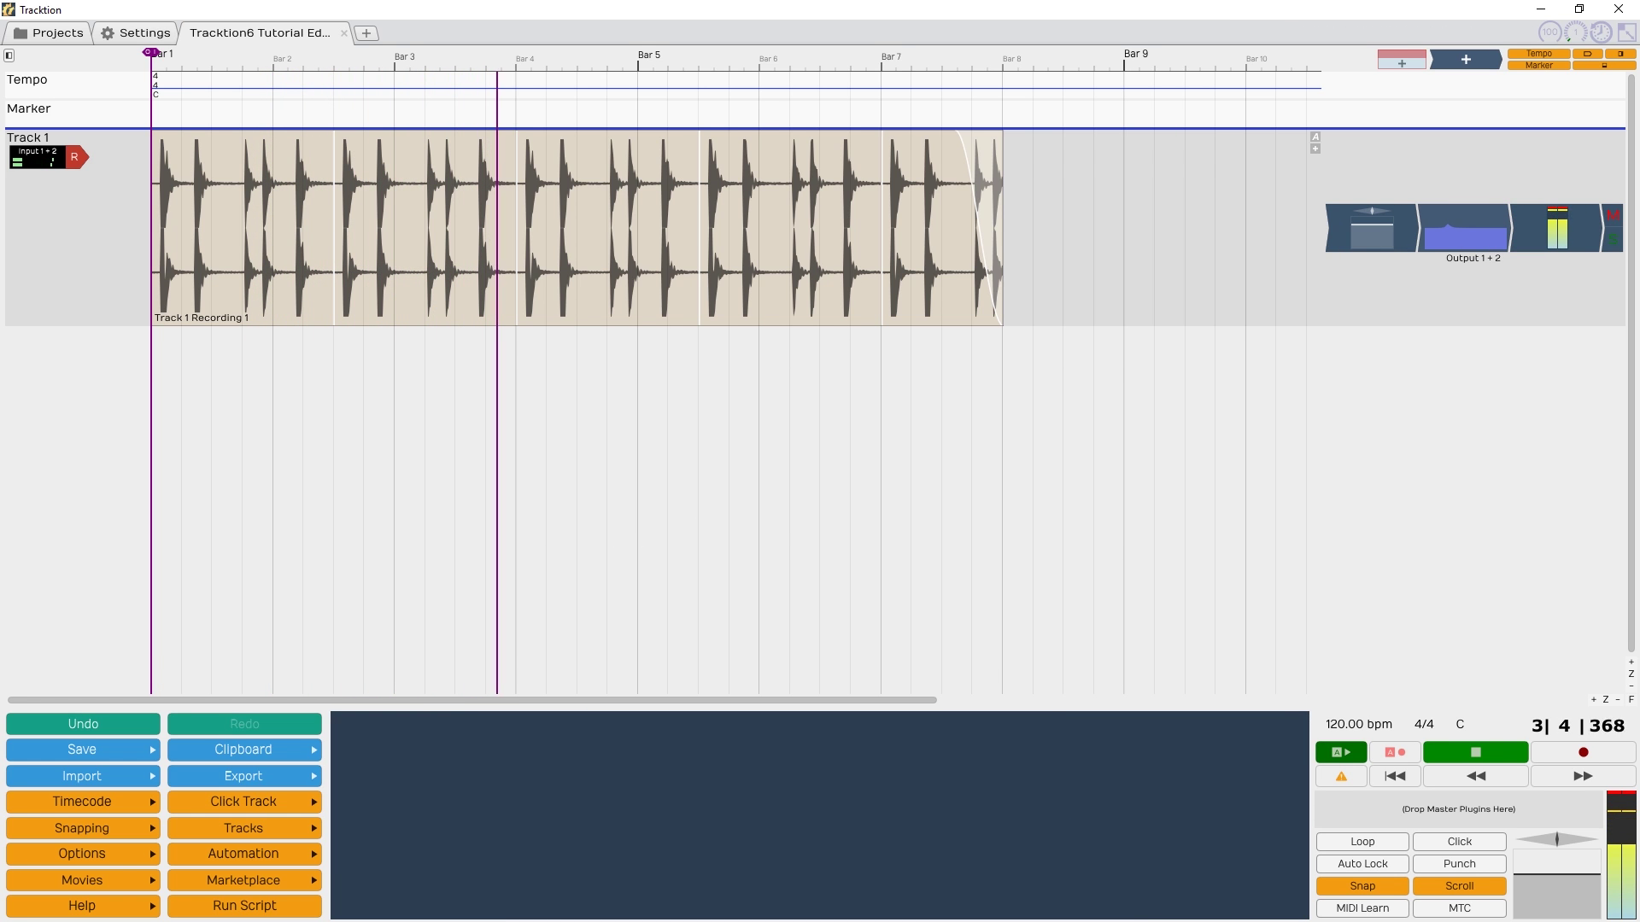
pyautogui.press('space')
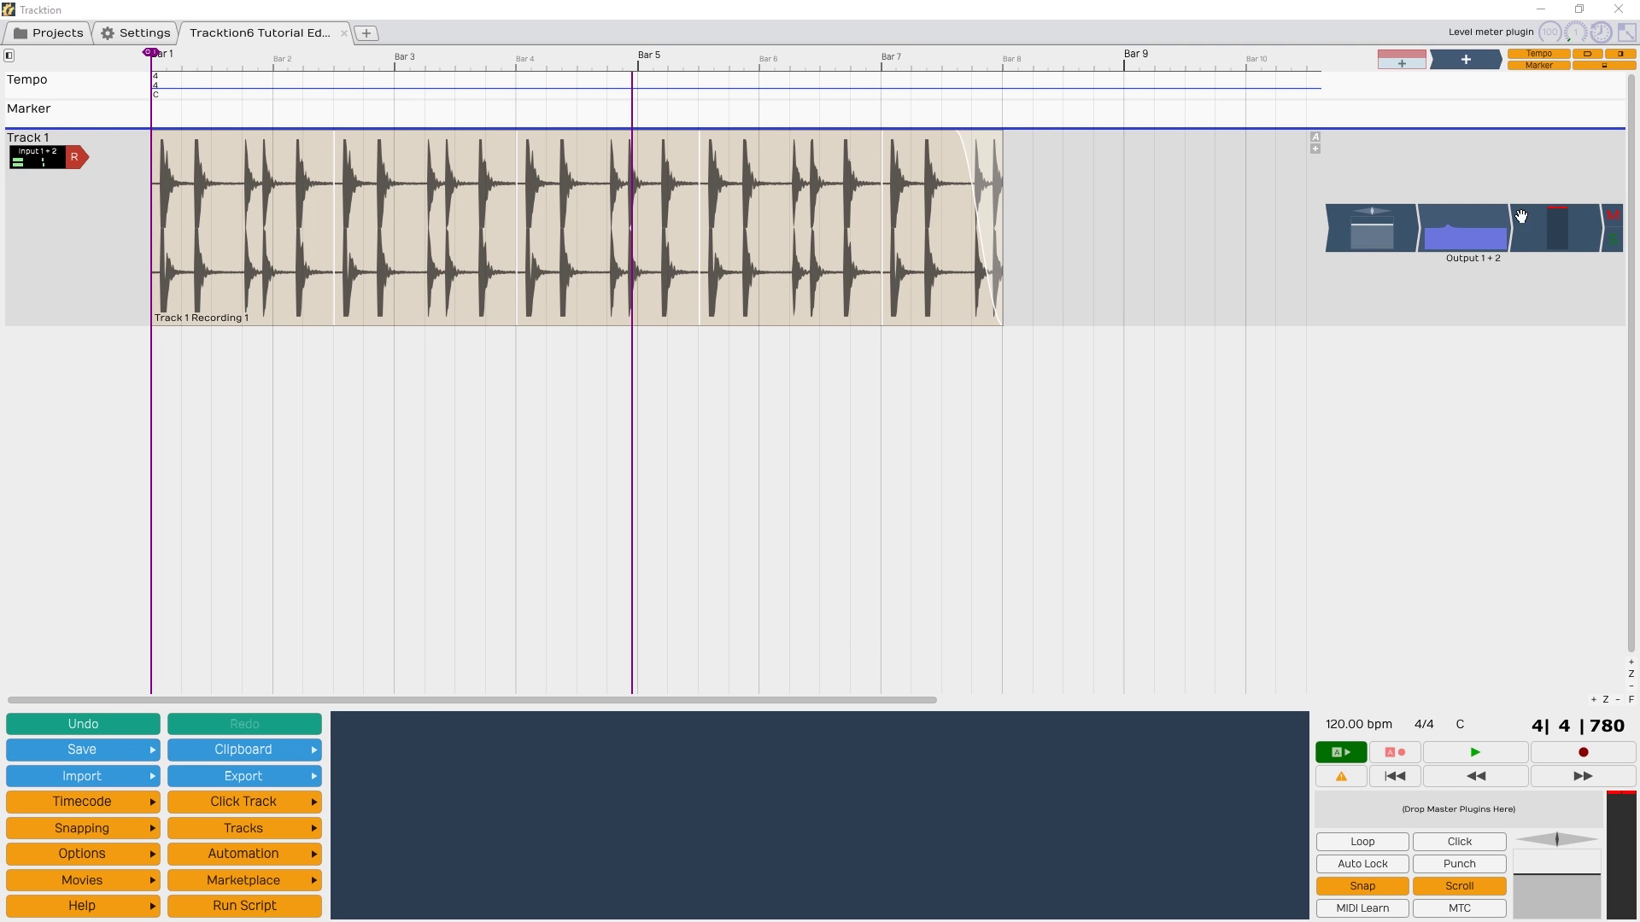
pyautogui.click(1615, 245)
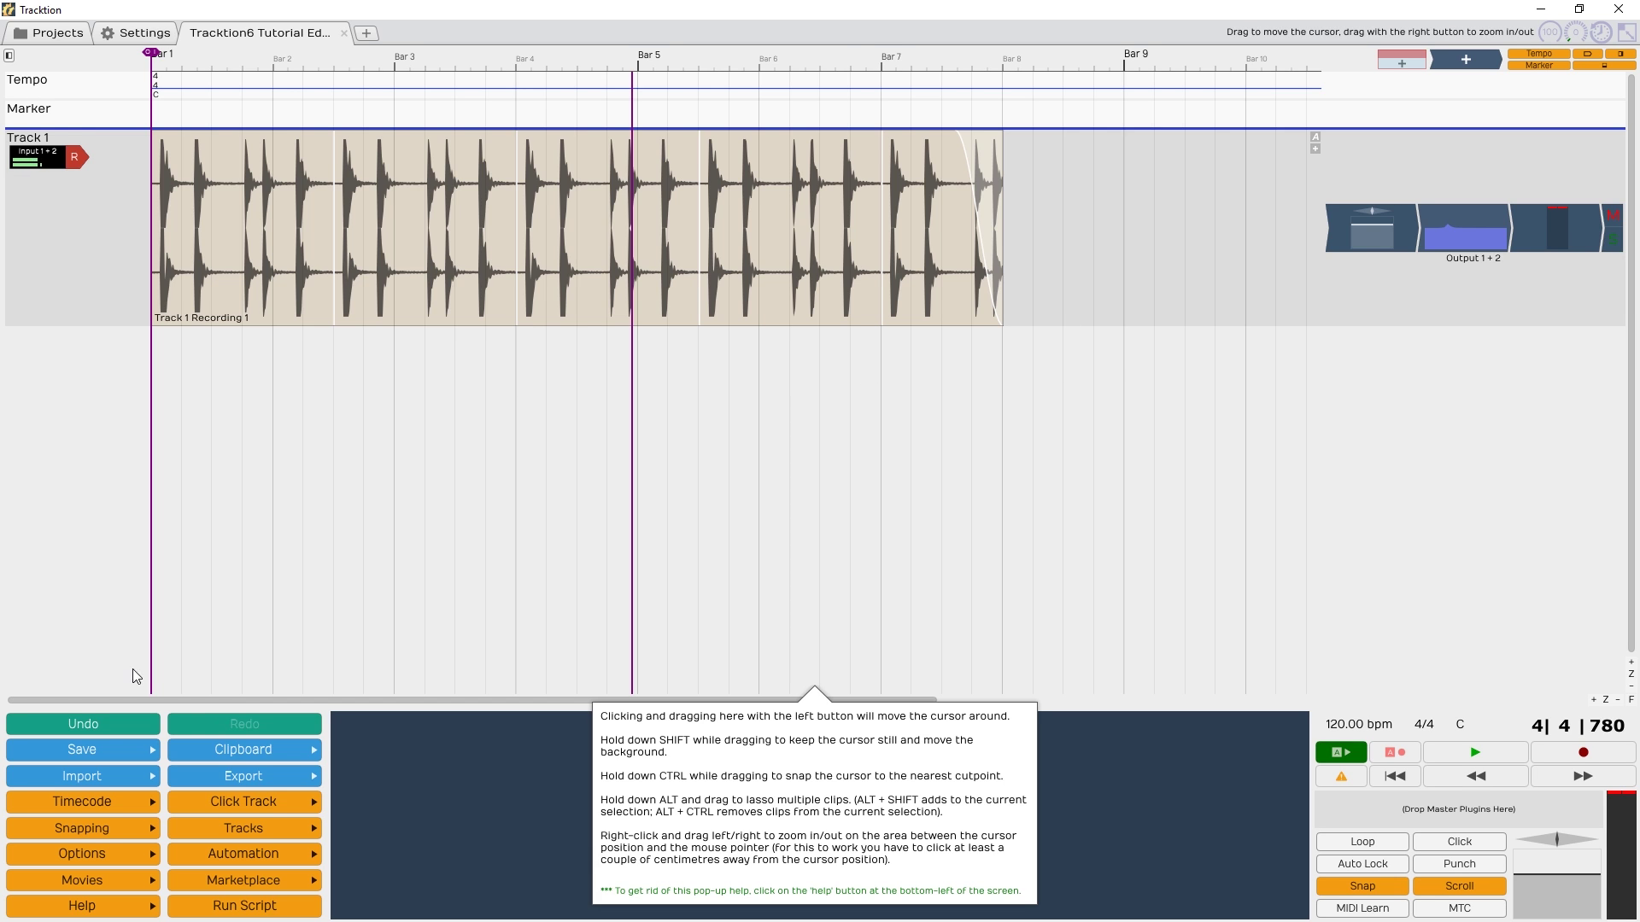
# Step: Delete Track 1 with its recorded clip and create a new empty track
pyautogui.click(111, 285)
pyautogui.press('Delete')
pyautogui.rightClick(78, 237)
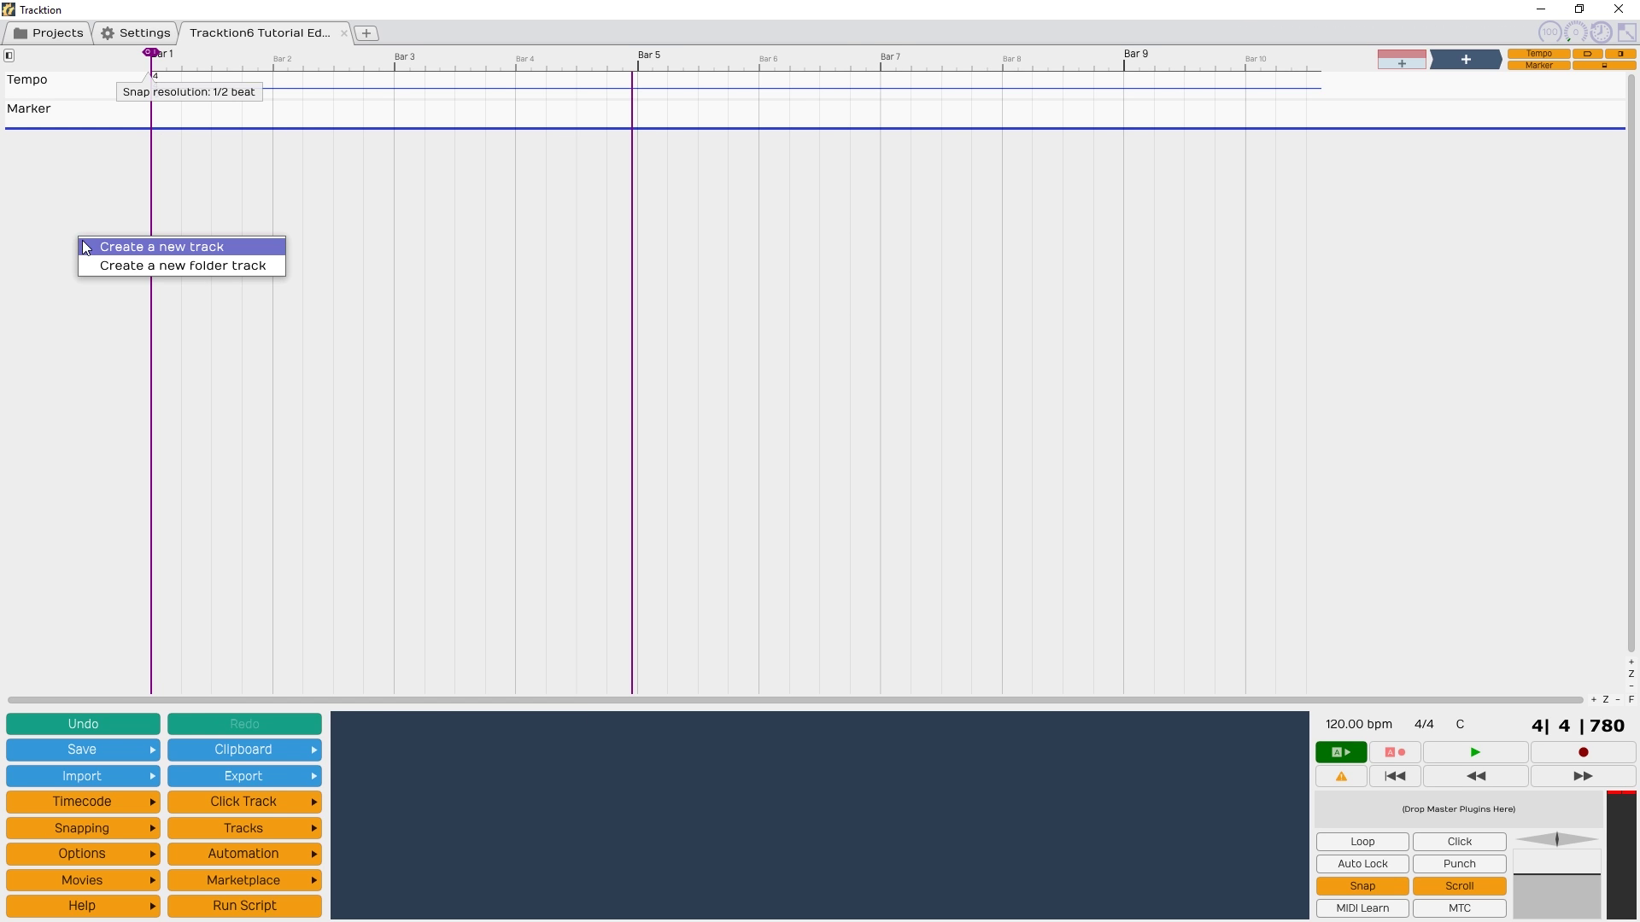
pyautogui.click(101, 246)
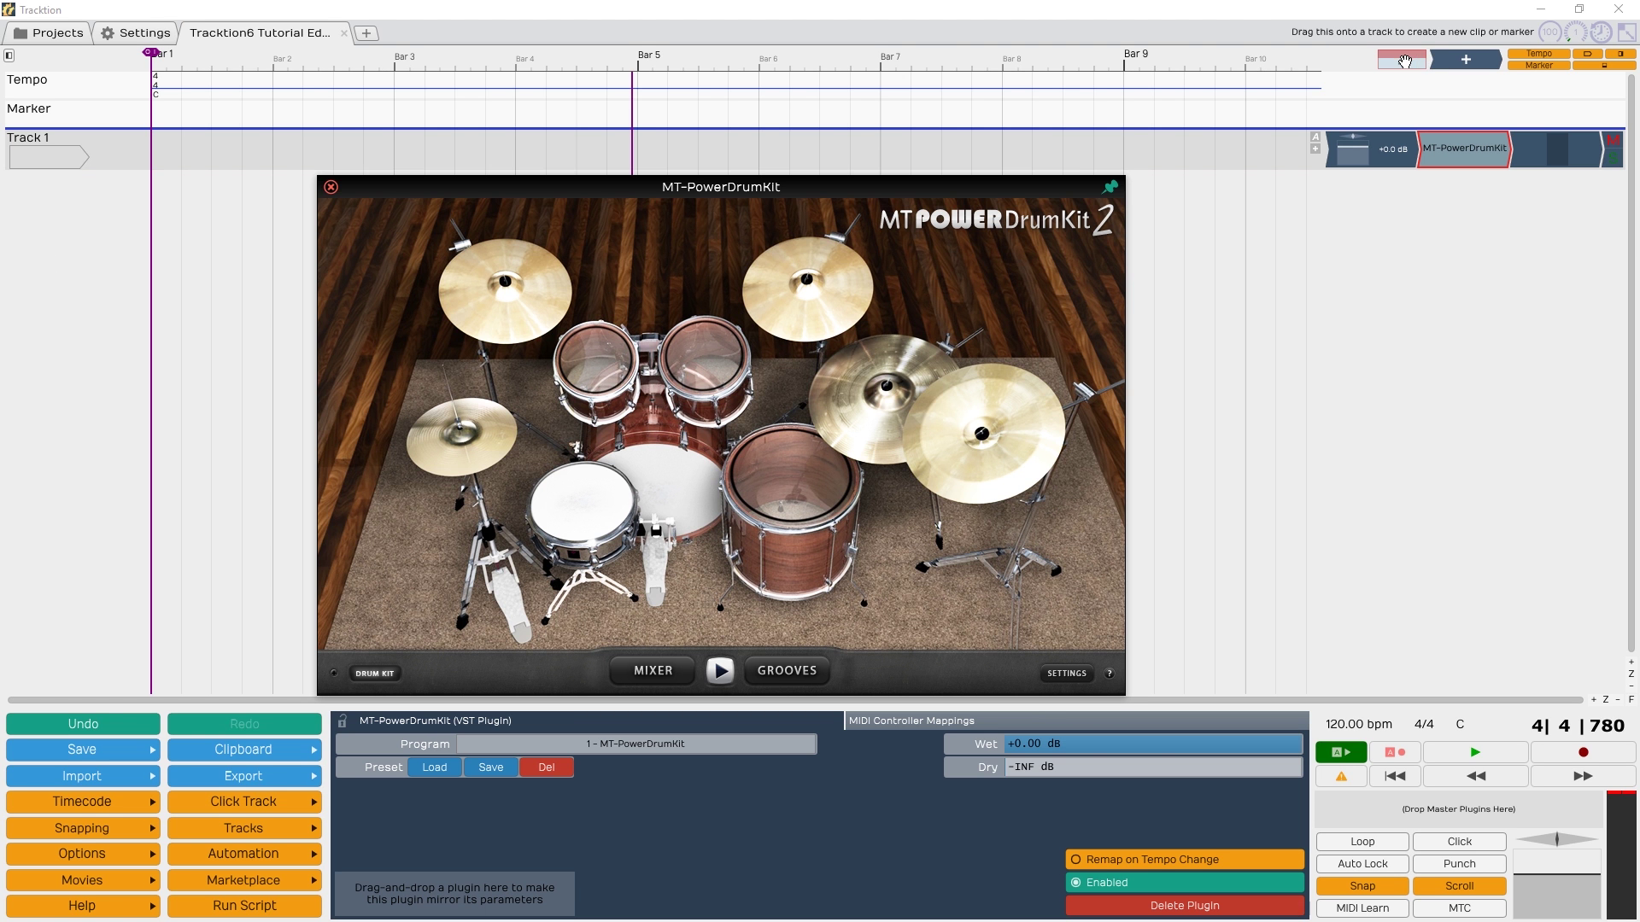
# Step: Add a New MIDI Clip to Track 1, then delete it
pyautogui.moveTo(1401, 60)
pyautogui.mouseDown()
pyautogui.moveTo(752, 60)
pyautogui.moveTo(221, 105)
pyautogui.moveTo(153, 147)
pyautogui.mouseUp()
pyautogui.click(240, 178)
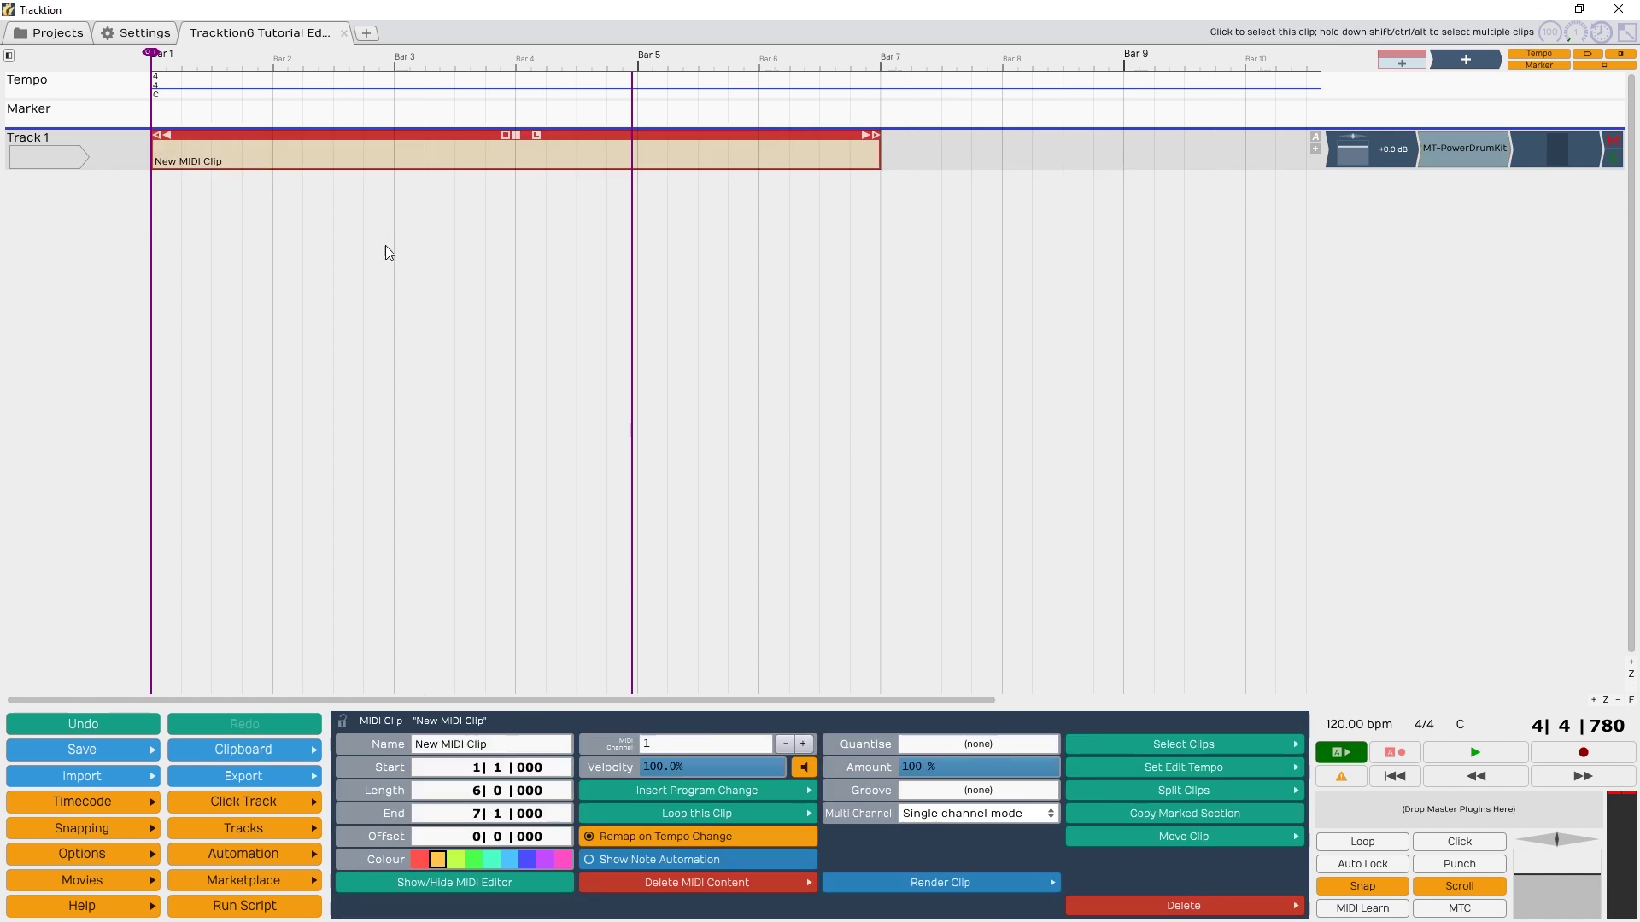
pyautogui.press('Delete')
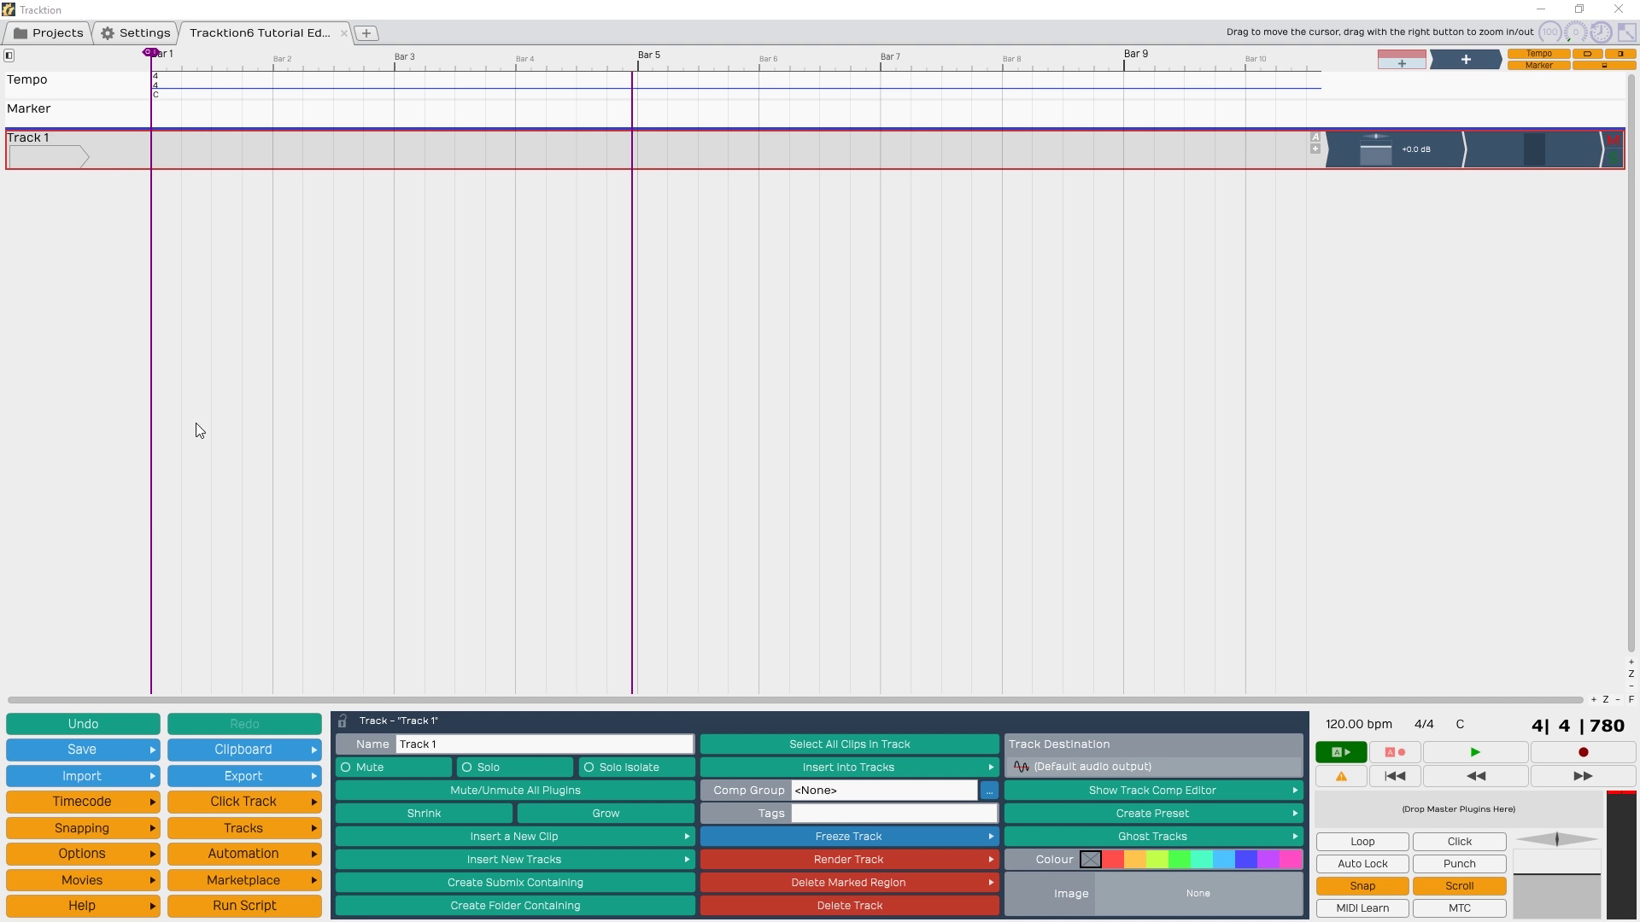
# Step: Rescan for new or updated VST plug-ins in Settings > Plugins, then return to the Tutorial Edit
pyautogui.click(122, 39)
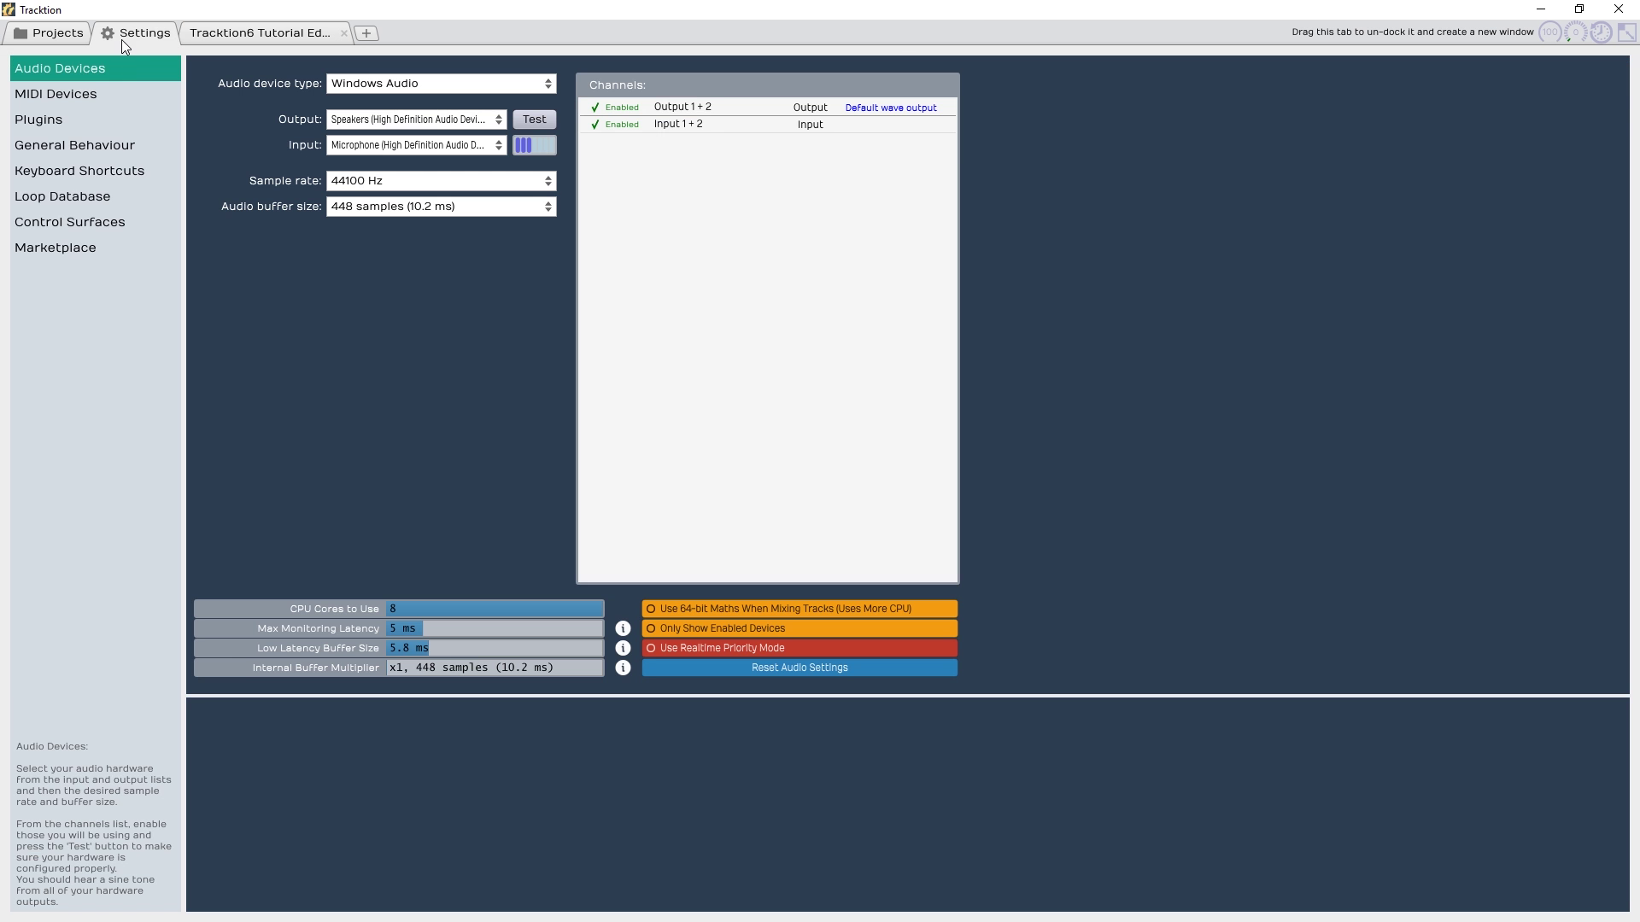
pyautogui.click(53, 123)
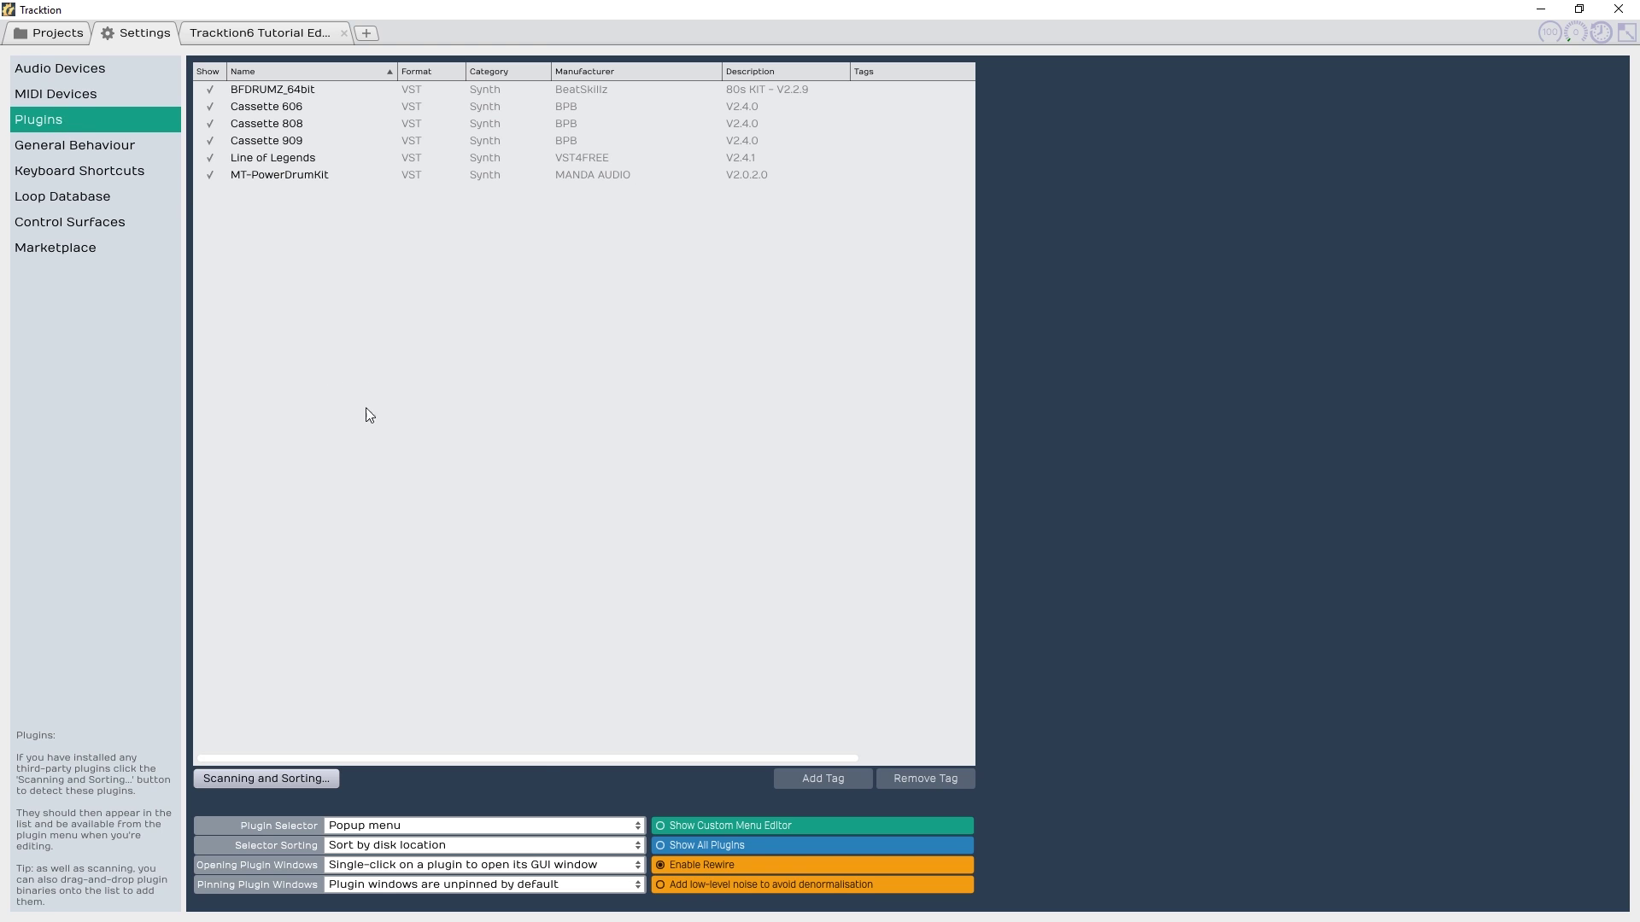
pyautogui.click(299, 781)
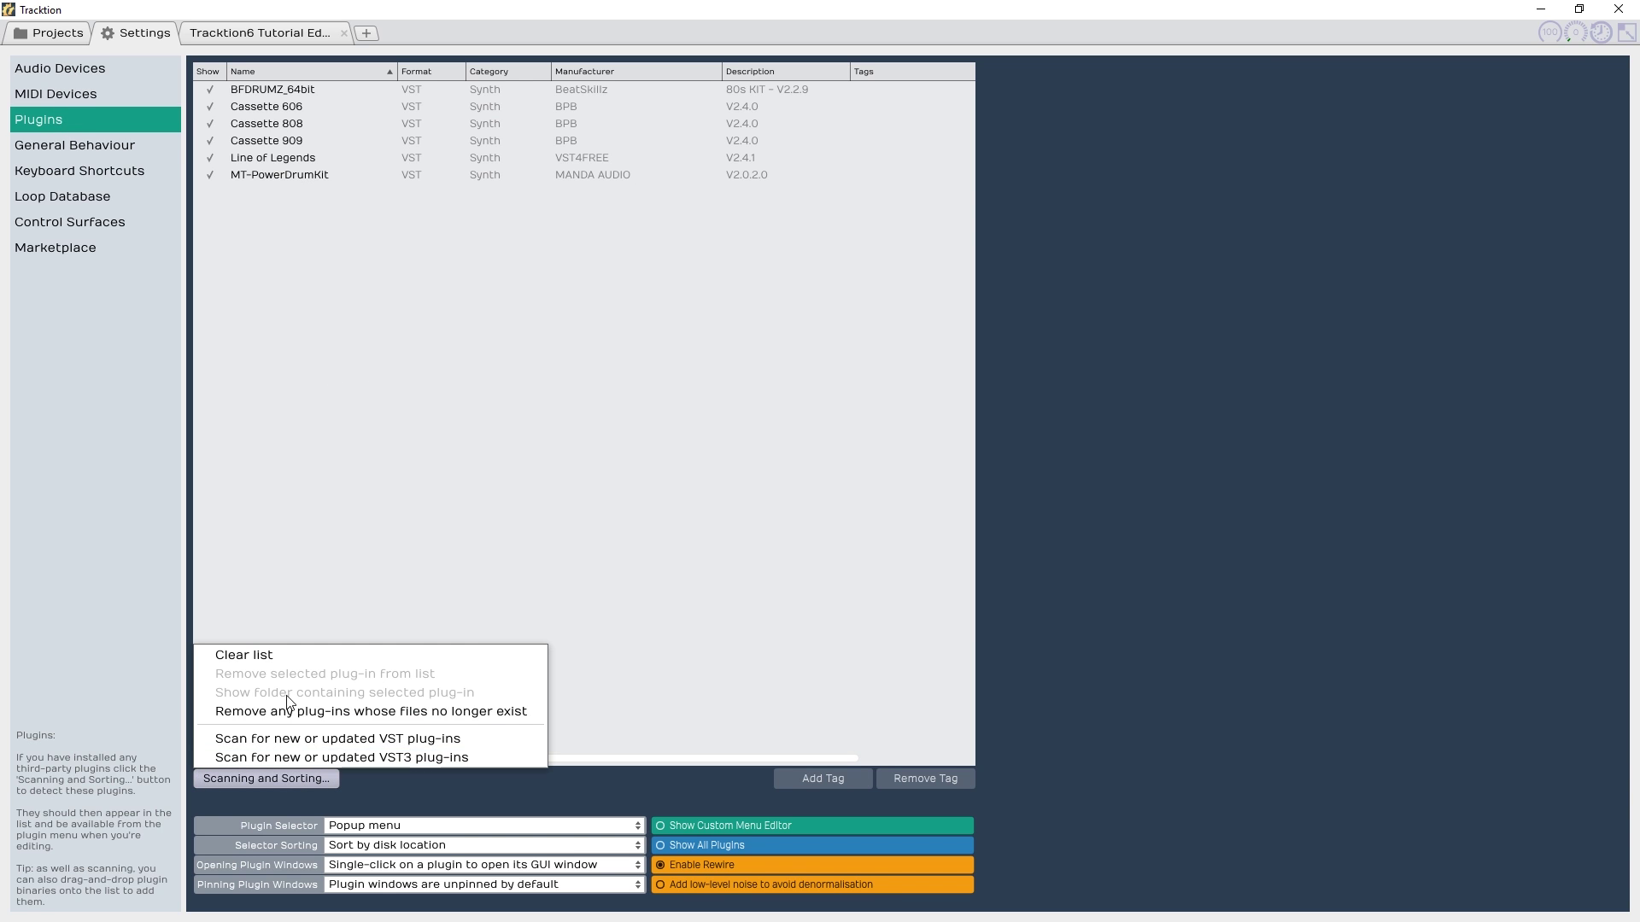
pyautogui.click(286, 740)
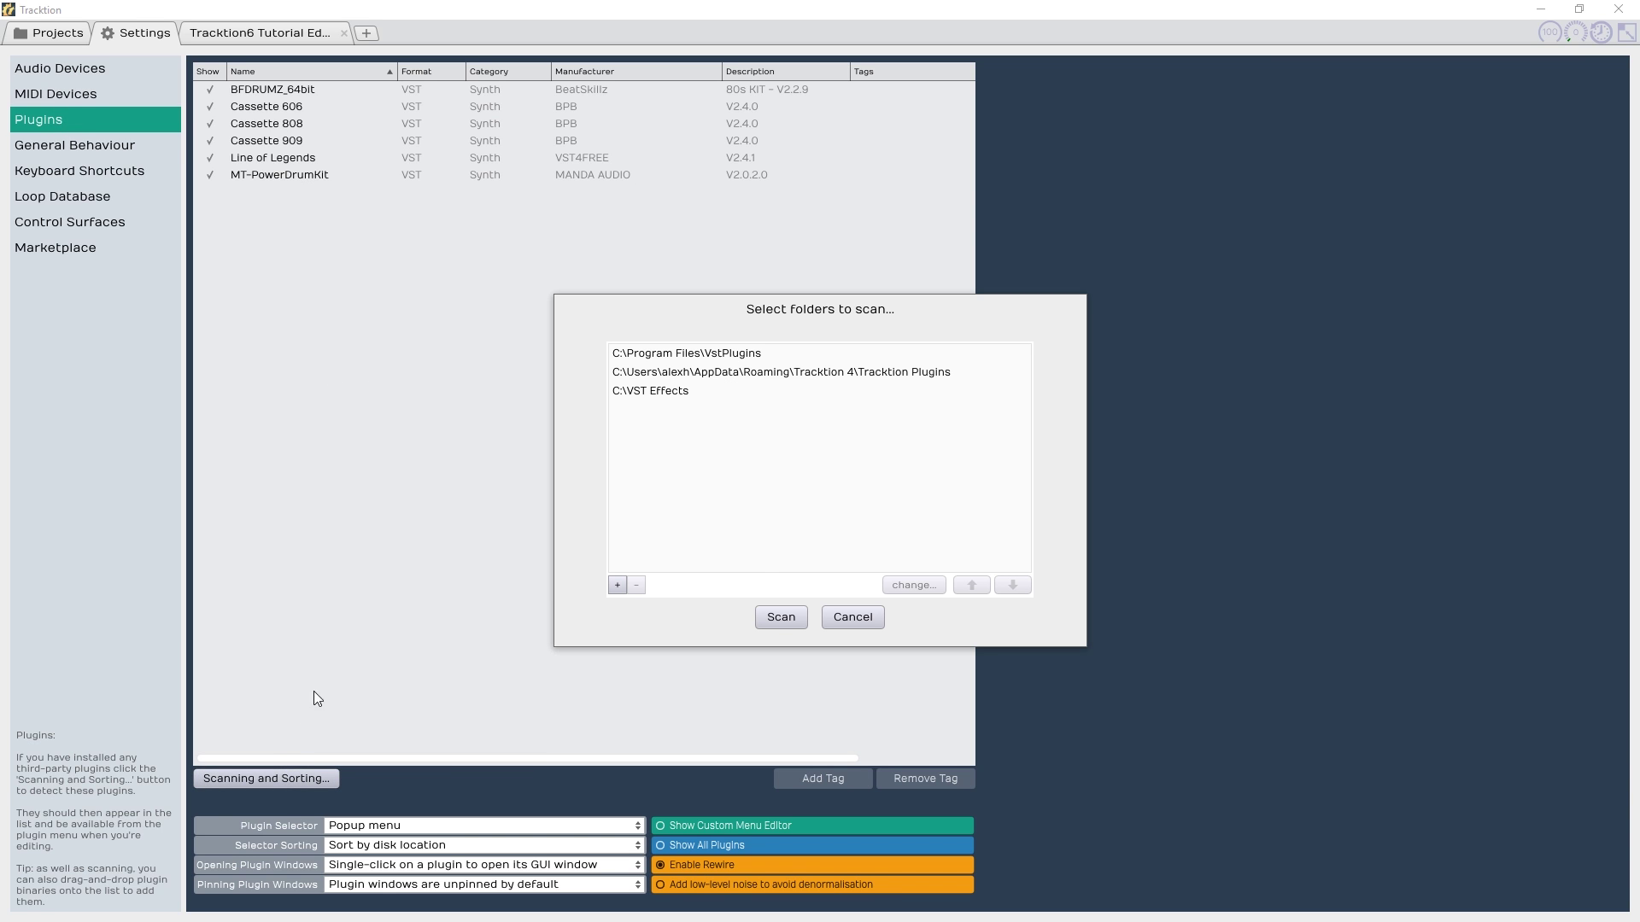
pyautogui.click(779, 617)
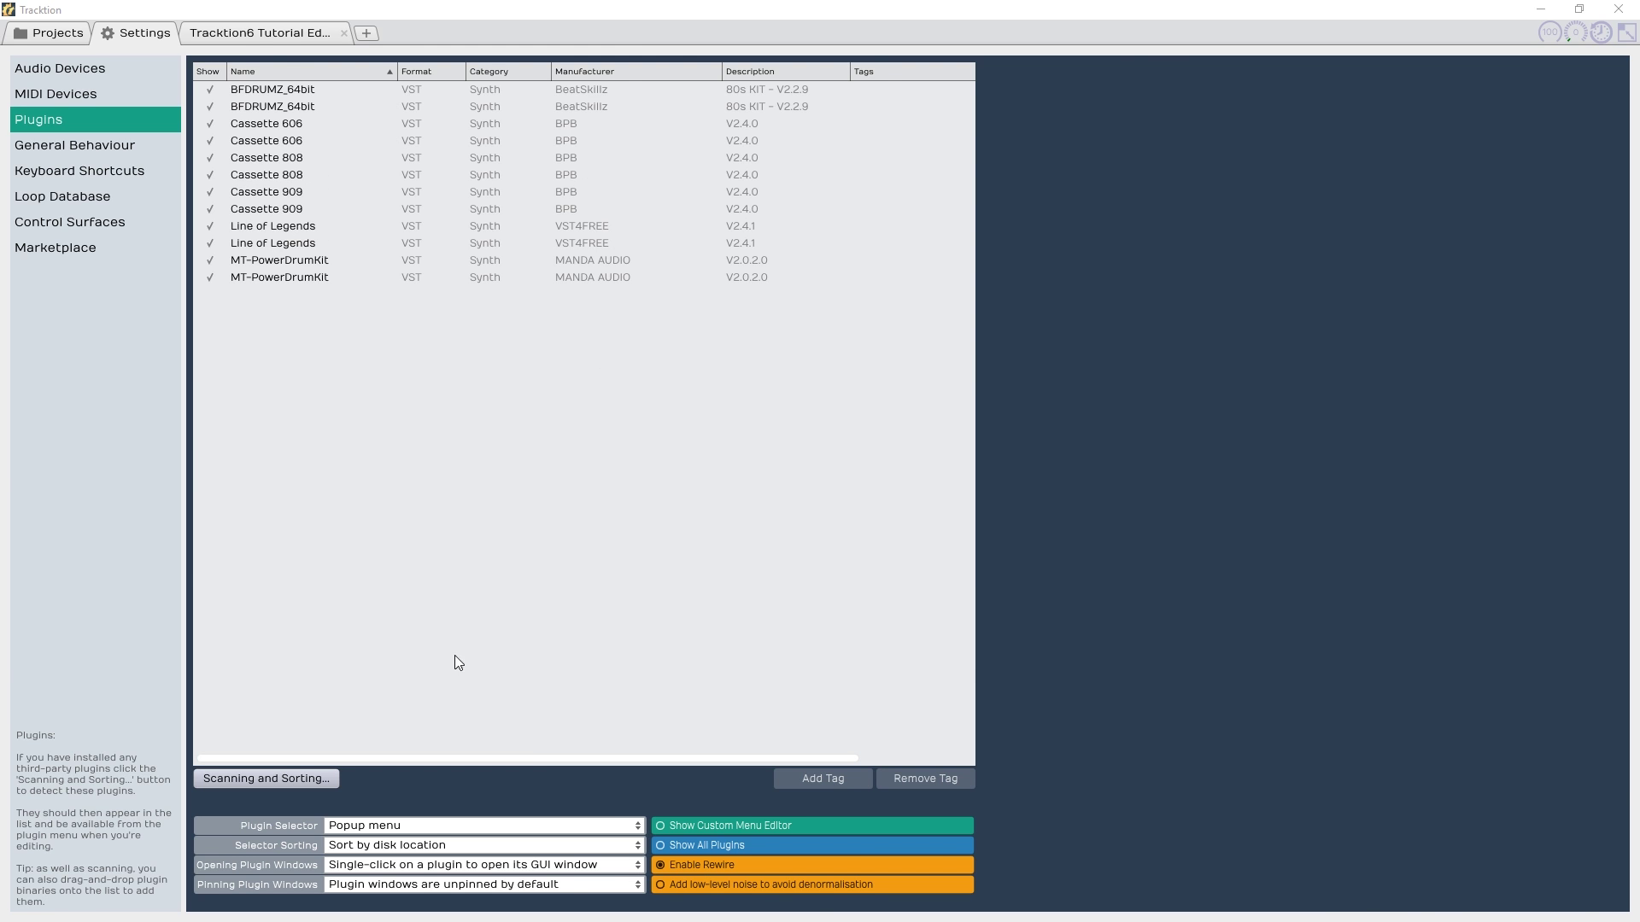
pyautogui.click(270, 34)
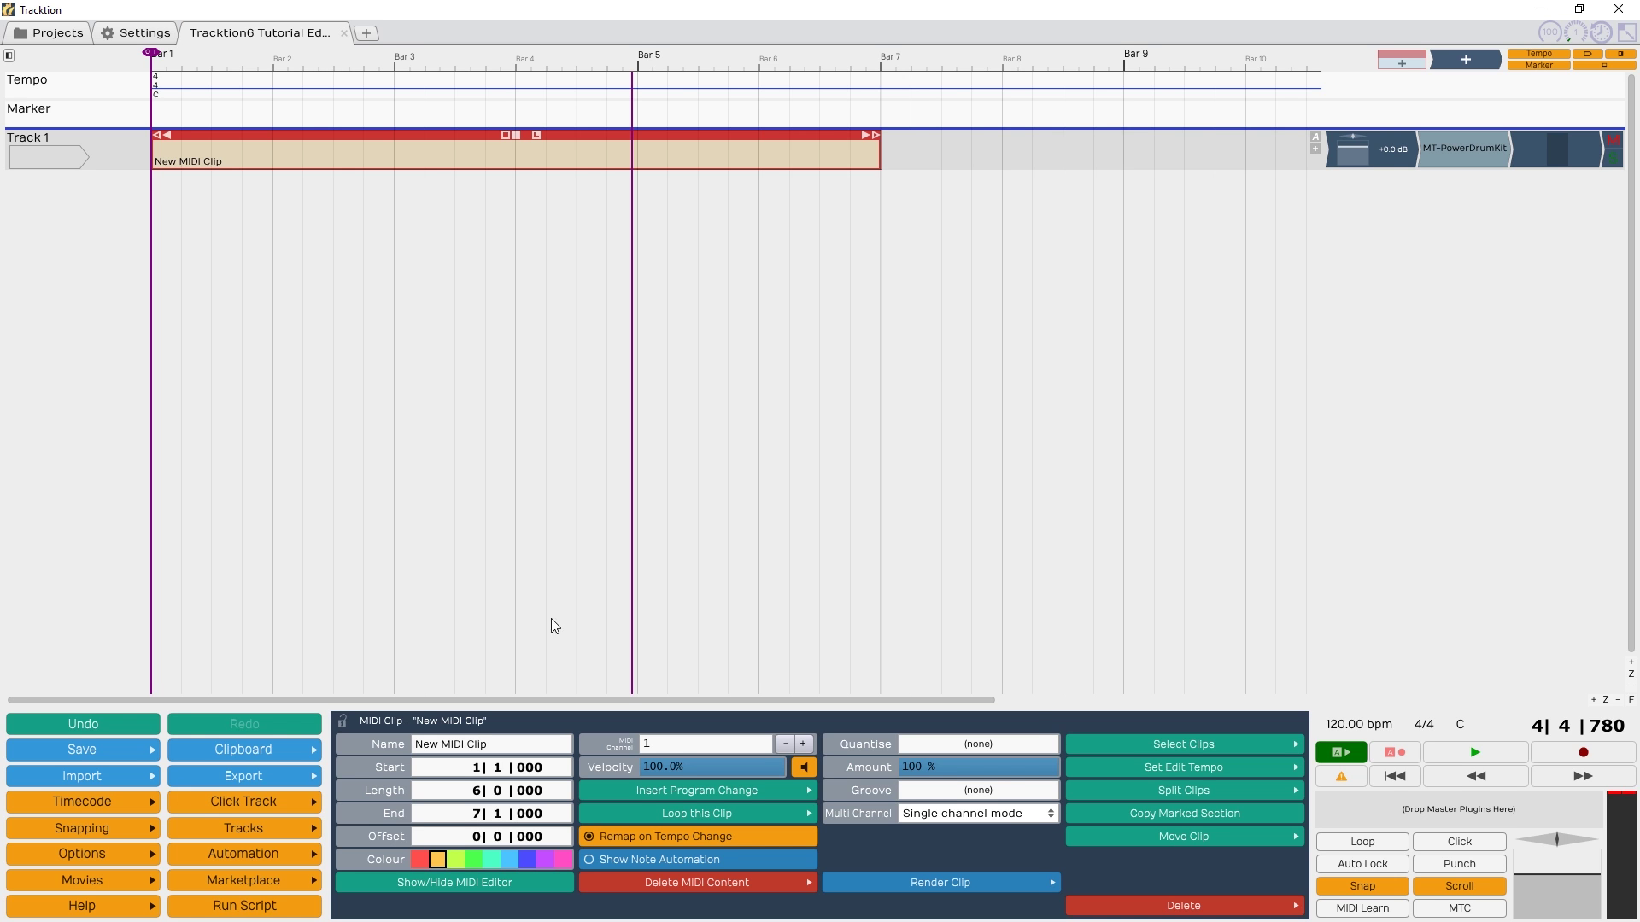
# Step: Open MT-PowerDrumKit on Track 1, audition the snare, cymbals, crash and toms, then close it
pyautogui.doubleClick(1433, 148)
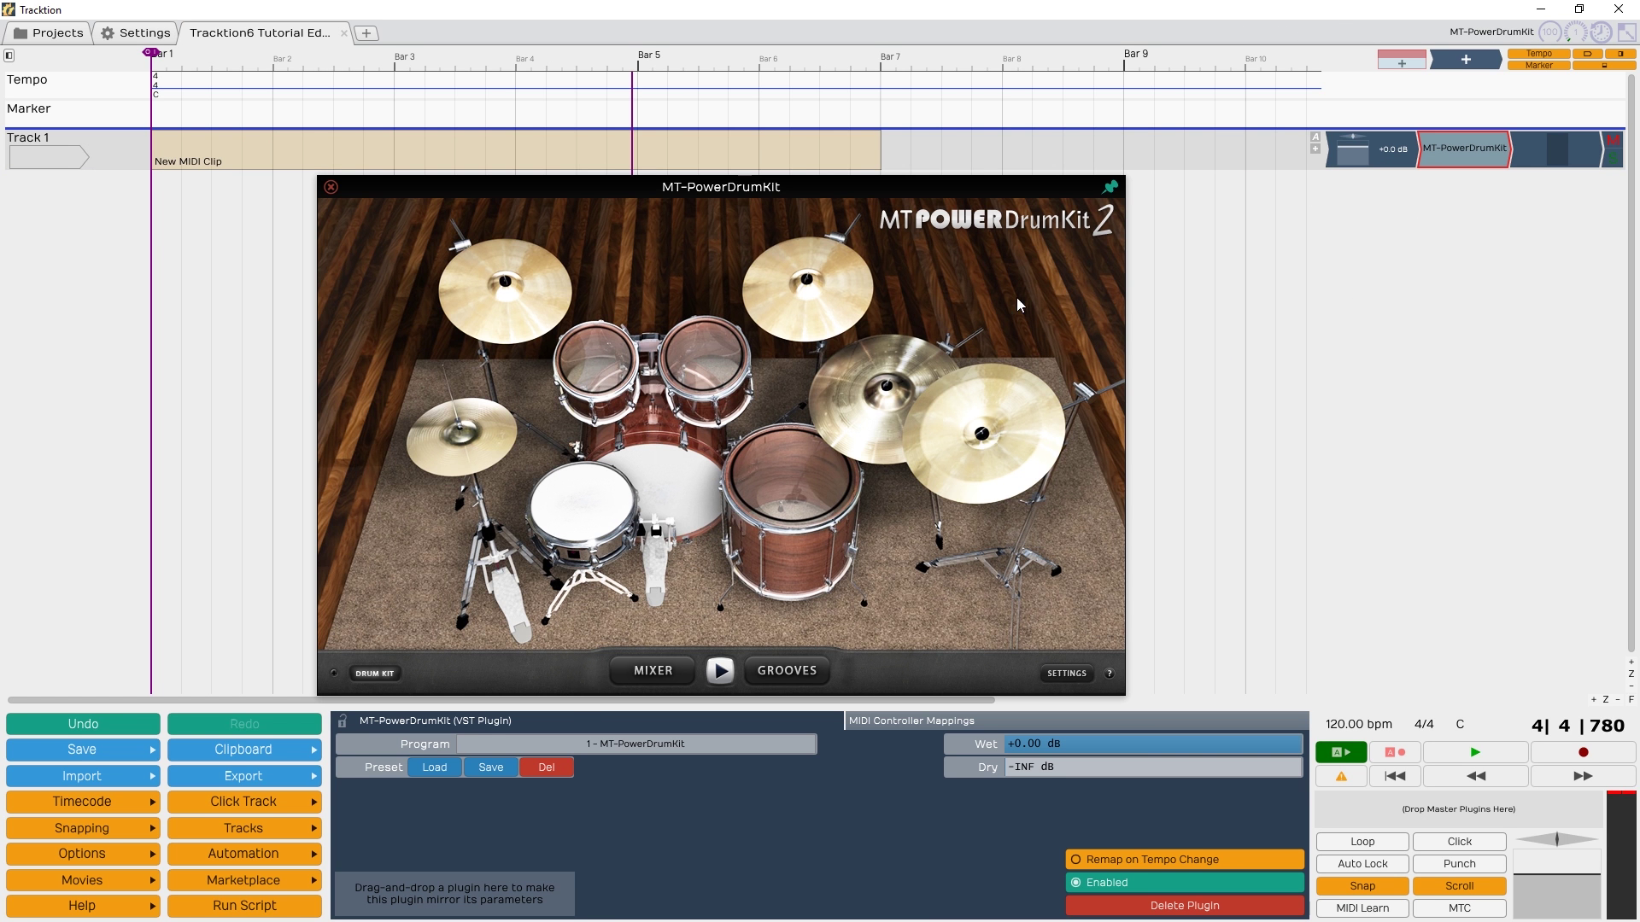
pyautogui.click(618, 497)
pyautogui.click(969, 421)
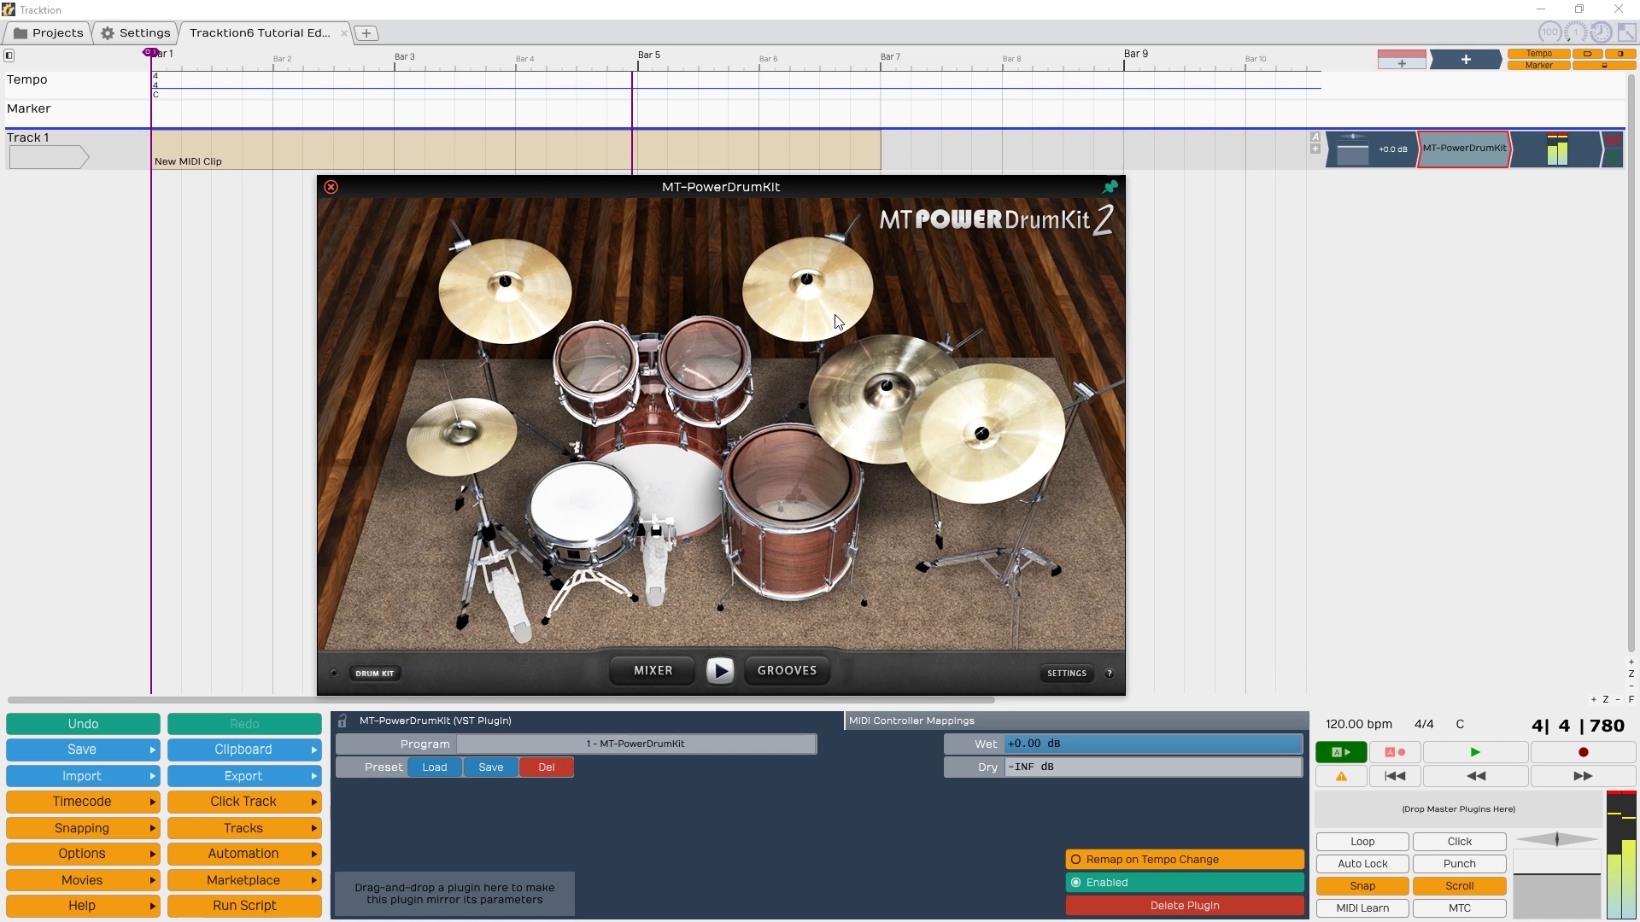
pyautogui.click(544, 316)
pyautogui.click(582, 483)
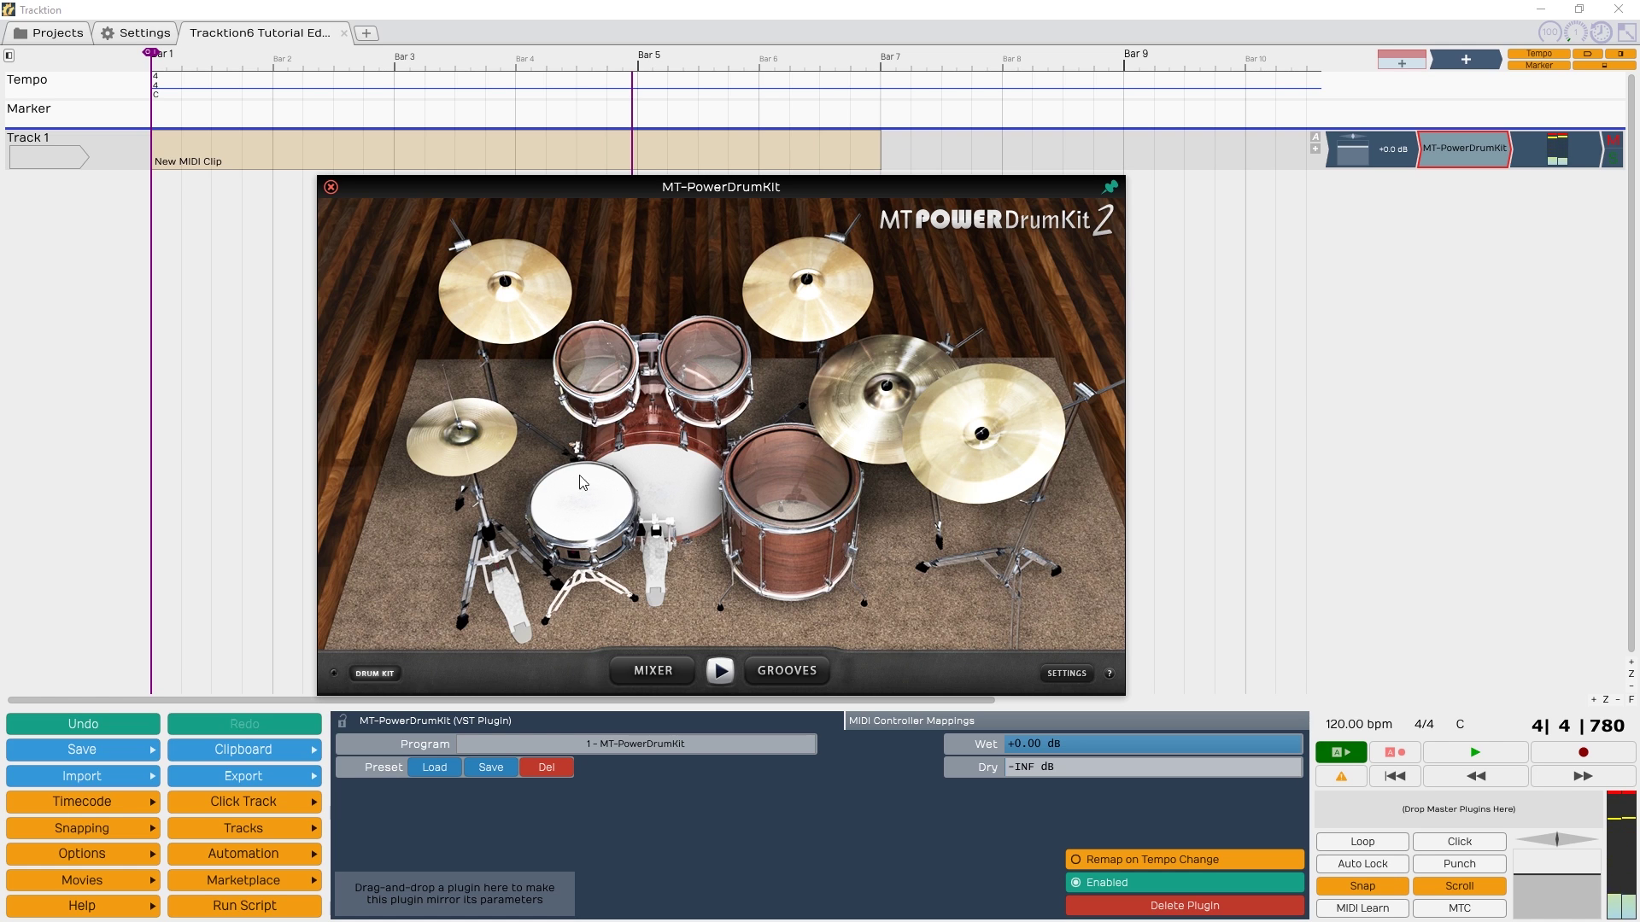
pyautogui.click(595, 361)
pyautogui.click(703, 354)
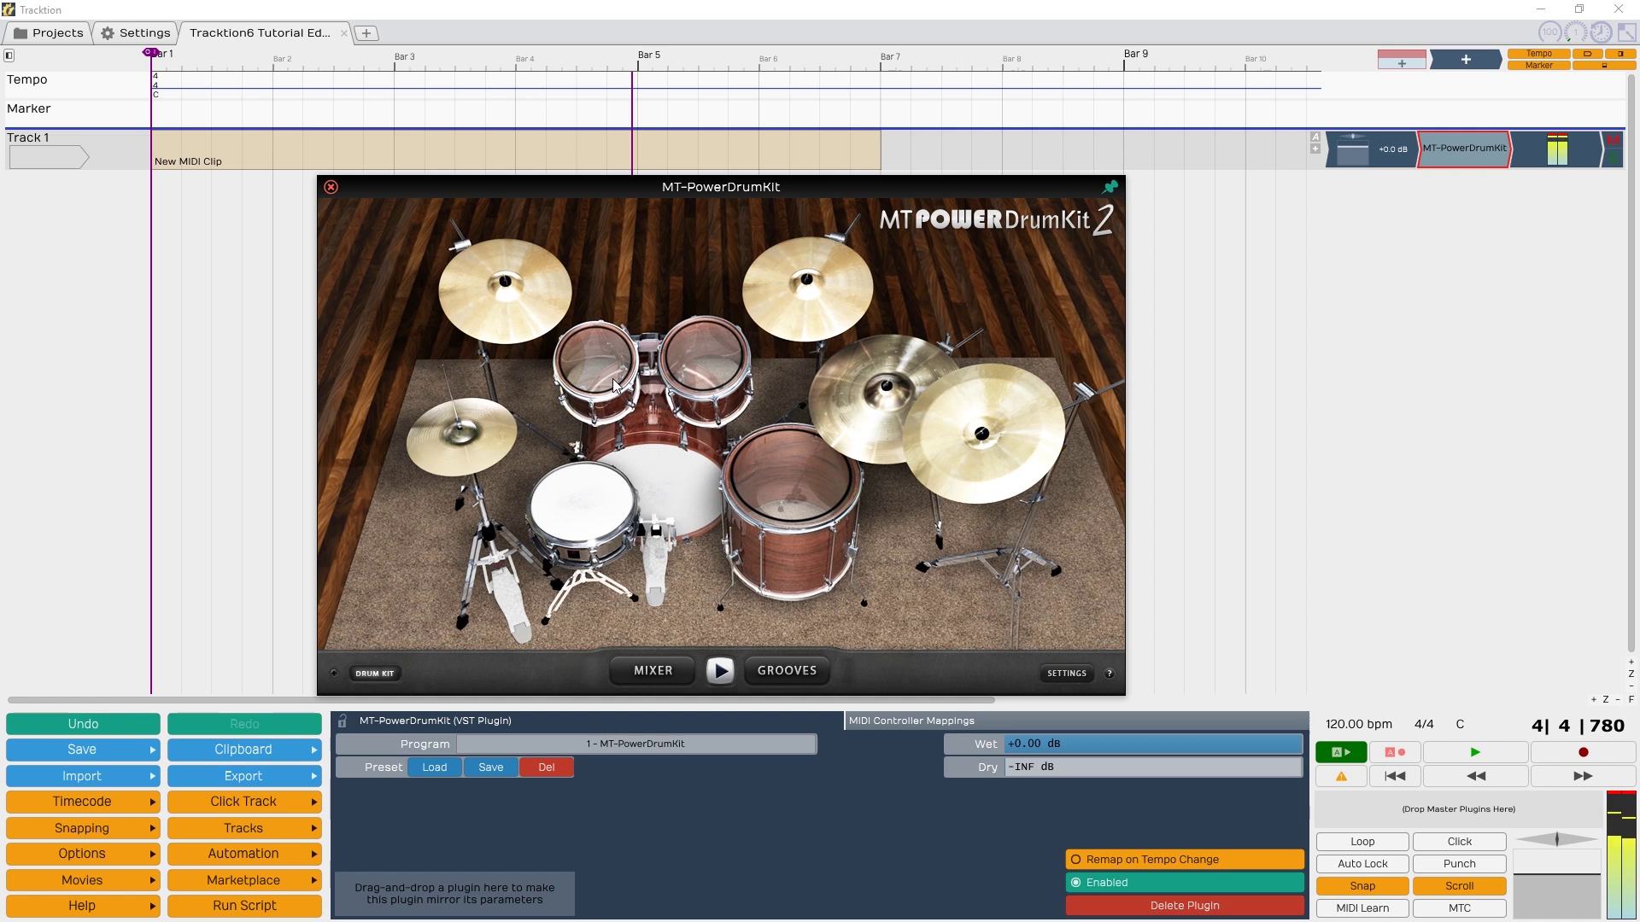
pyautogui.click(787, 491)
pyautogui.click(798, 294)
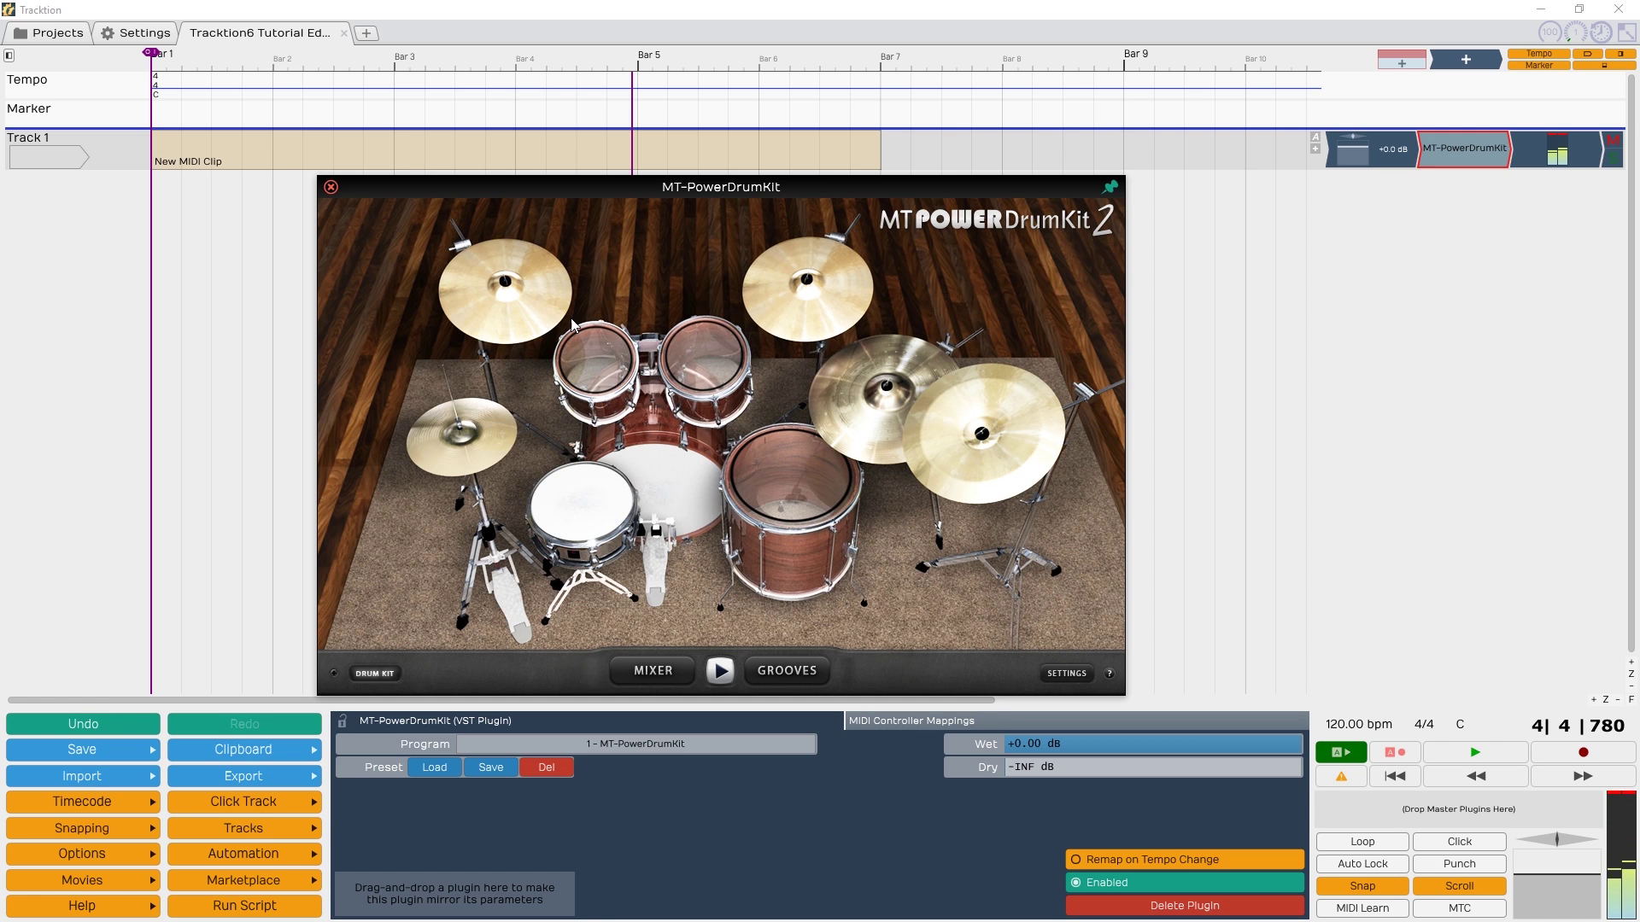
pyautogui.click(526, 294)
pyautogui.click(331, 187)
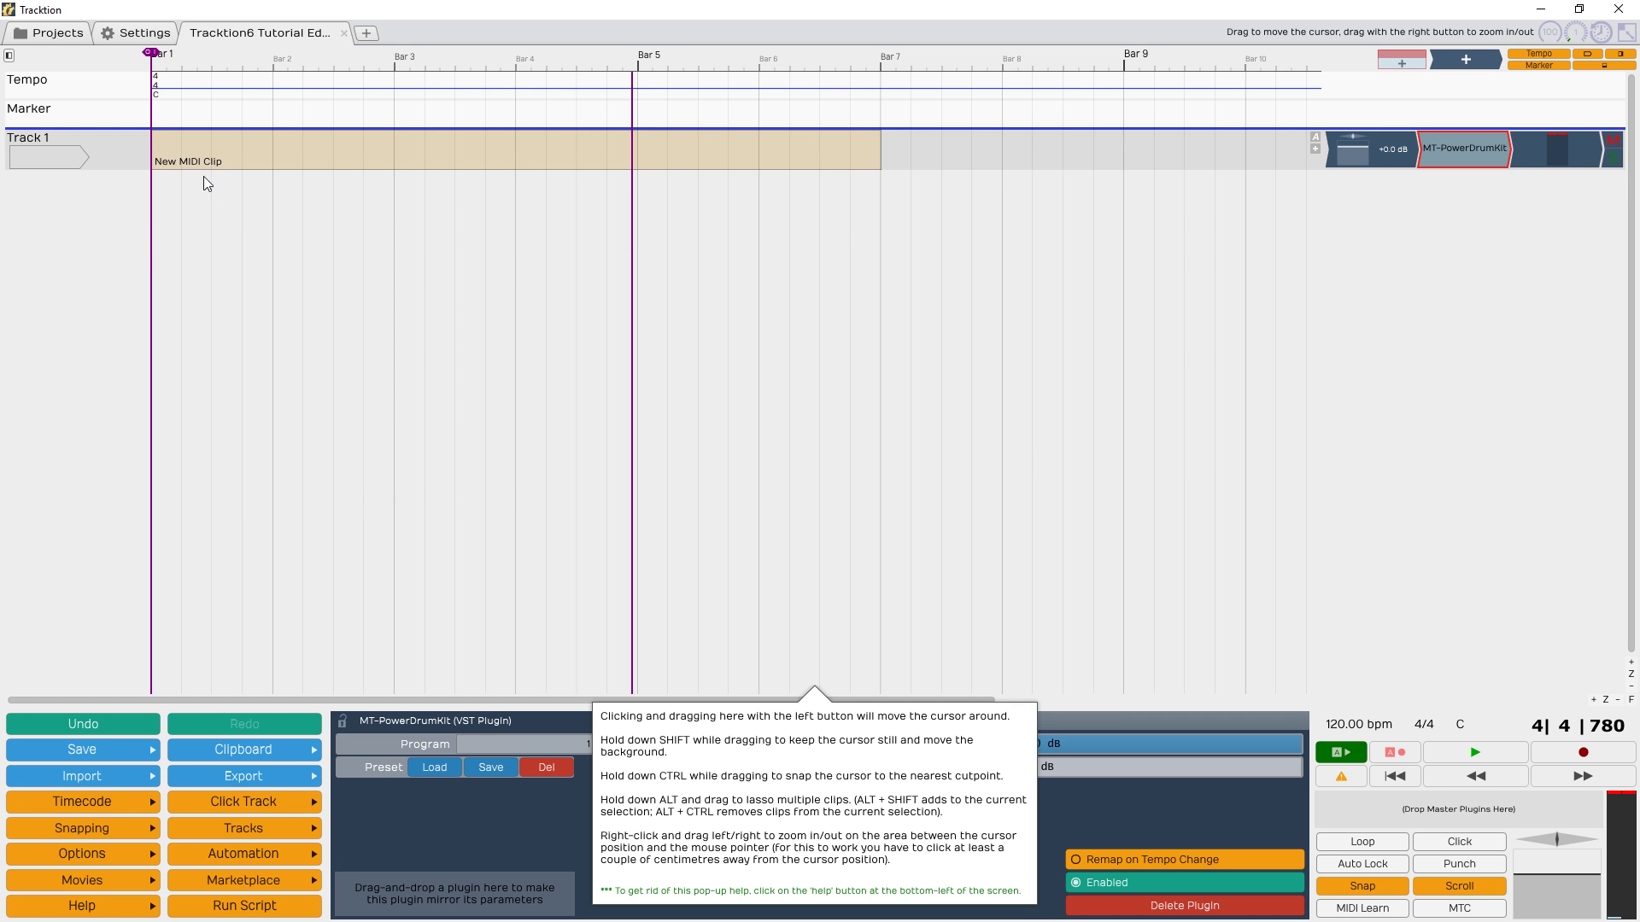
# Step: Open New MIDI Clip, audition low piano keys, and enlarge the keyboard to show notes like C3
pyautogui.doubleClick(219, 150)
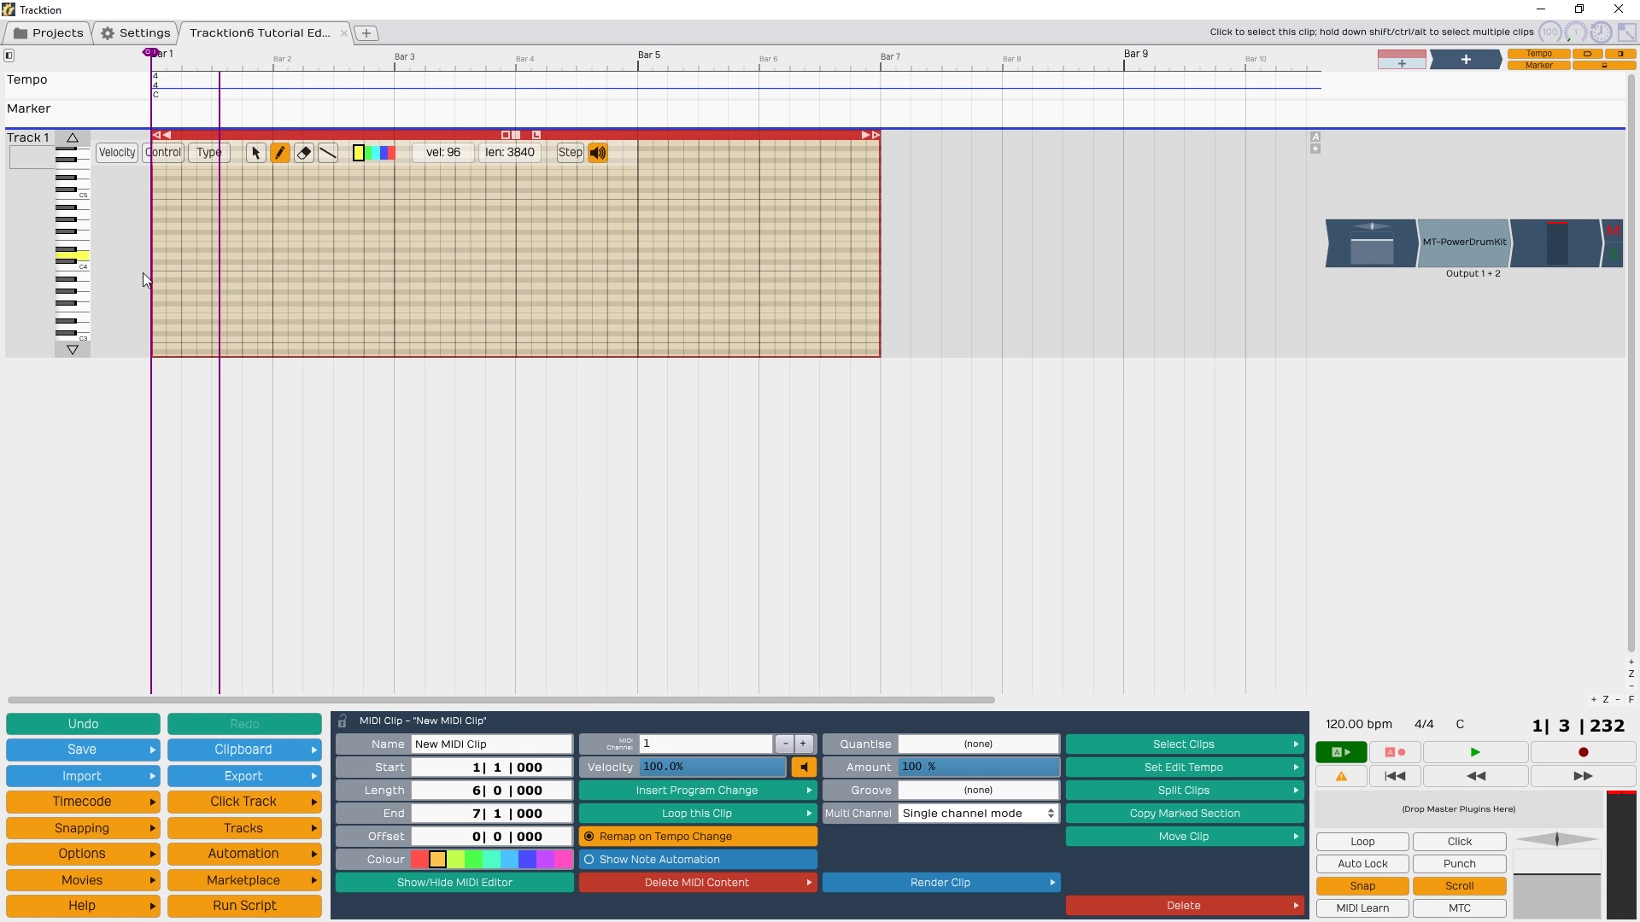
pyautogui.click(86, 311)
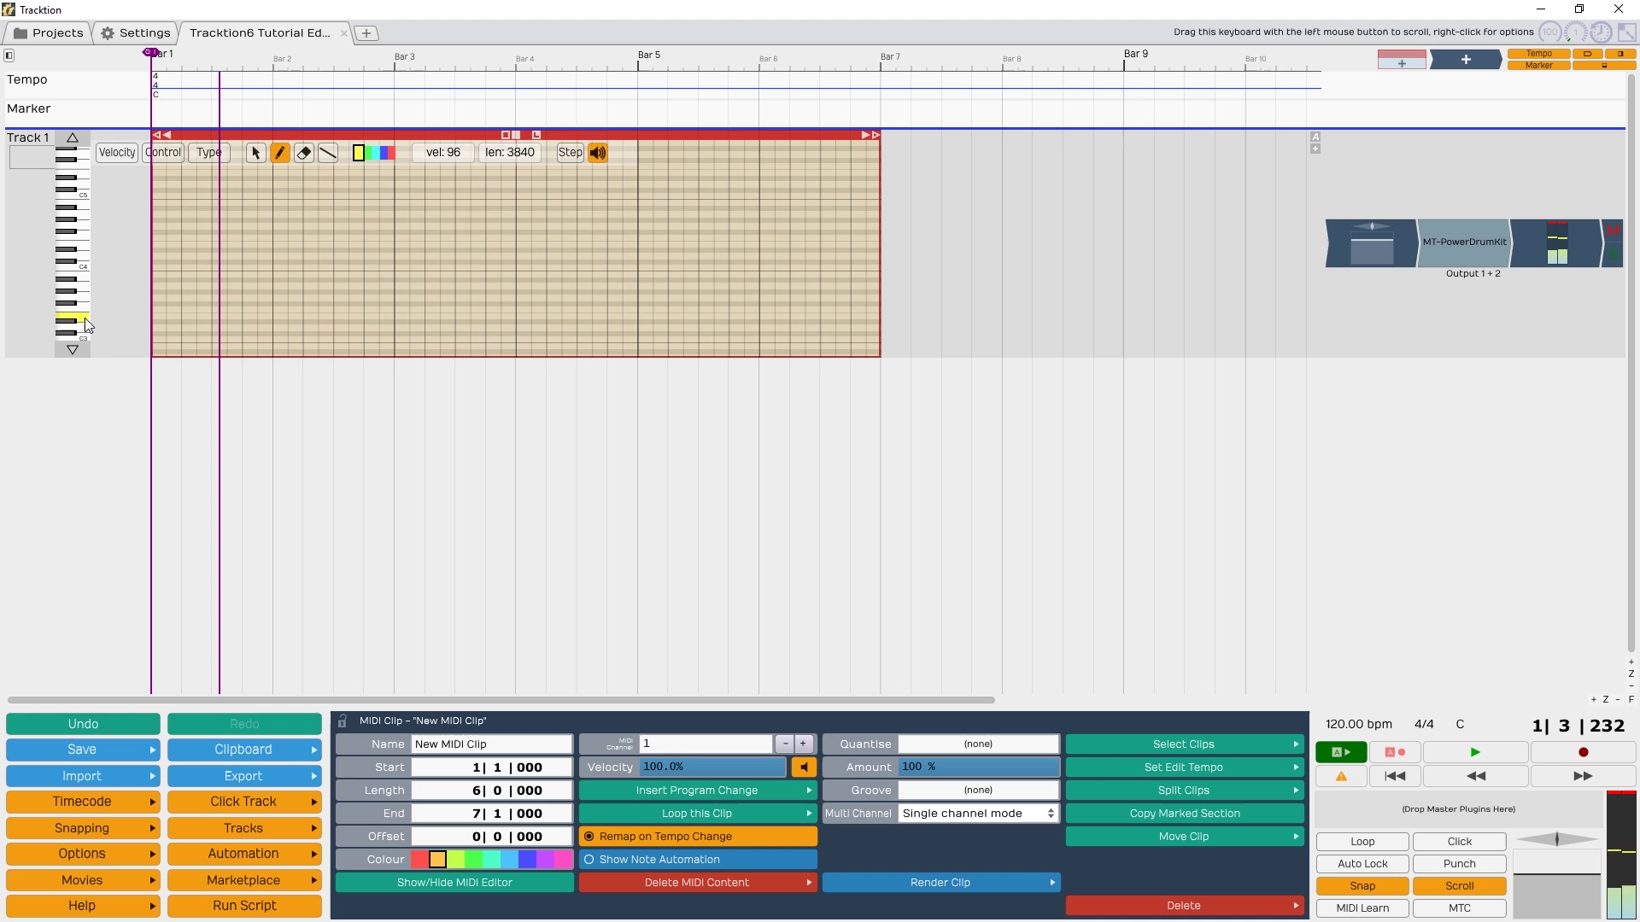
pyautogui.click(80, 325)
pyautogui.click(80, 338)
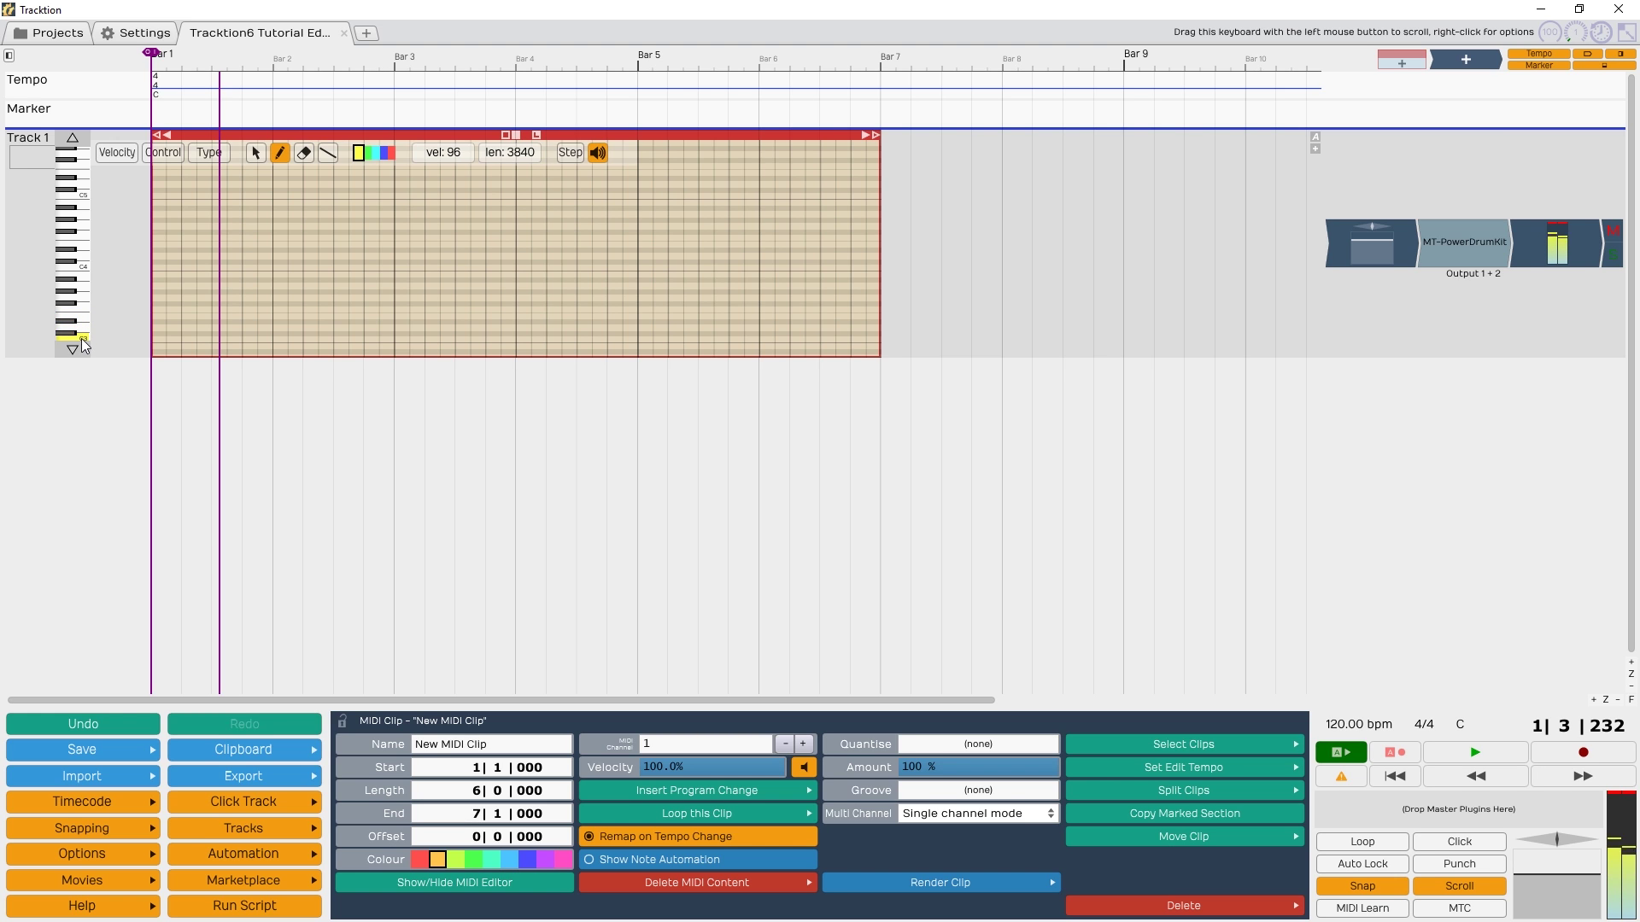
pyautogui.moveTo(76, 347); pyautogui.dragTo(101, 507)
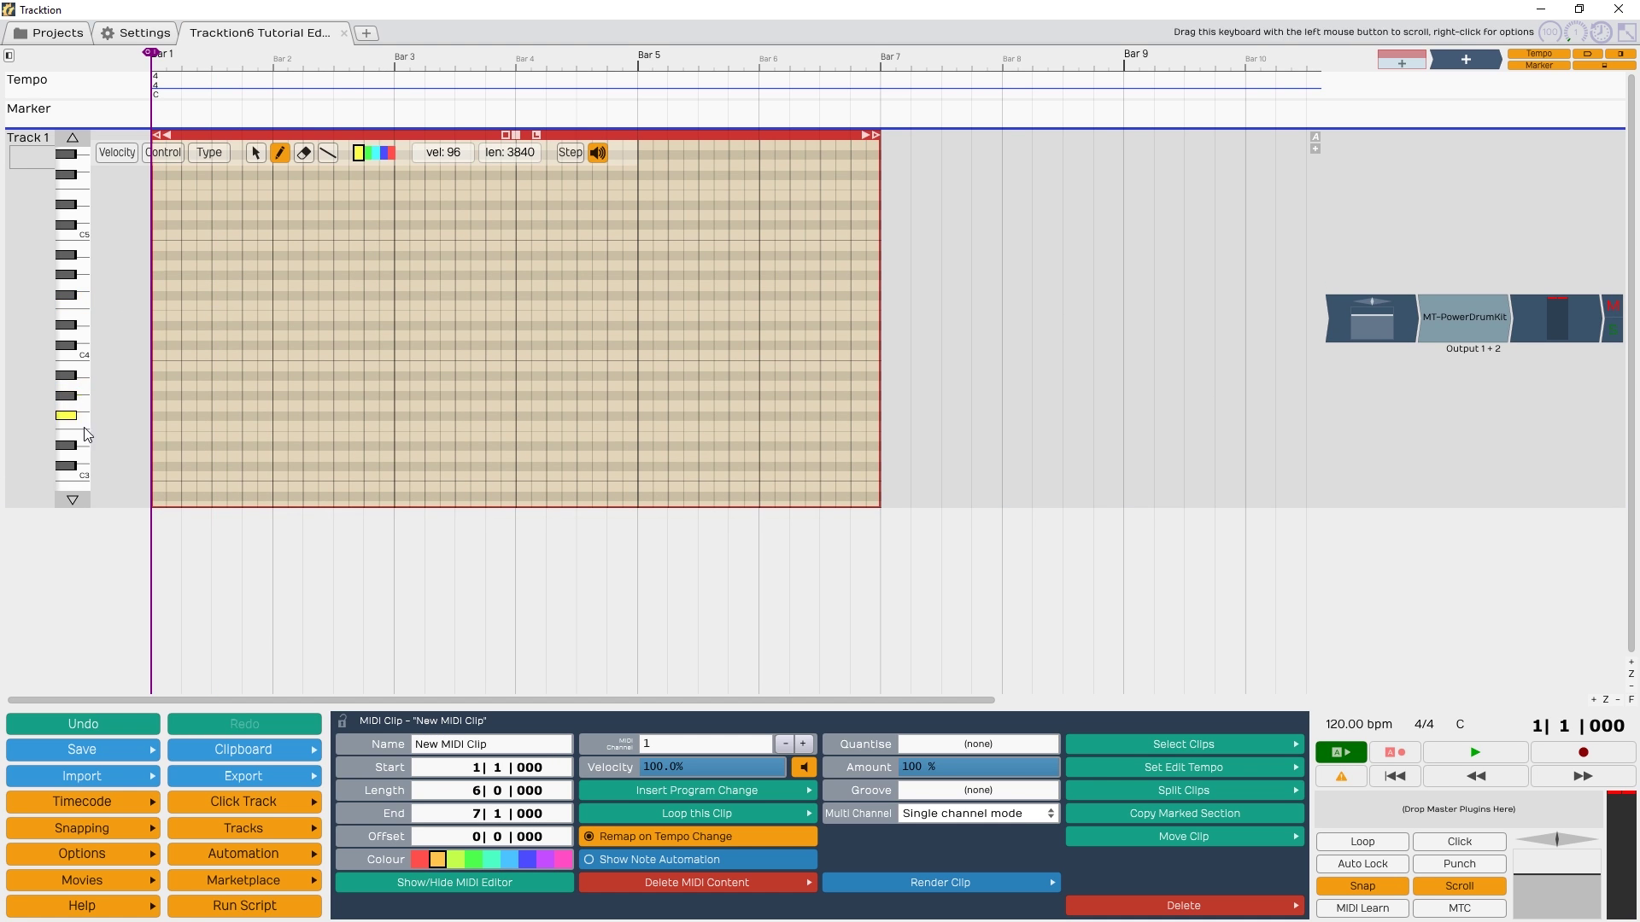
pyautogui.moveTo(84, 376)
pyautogui.mouseDown()
pyautogui.moveTo(274, 414)
pyautogui.moveTo(194, 417)
pyautogui.moveTo(358, 414)
pyautogui.moveTo(270, 415)
pyautogui.mouseUp()
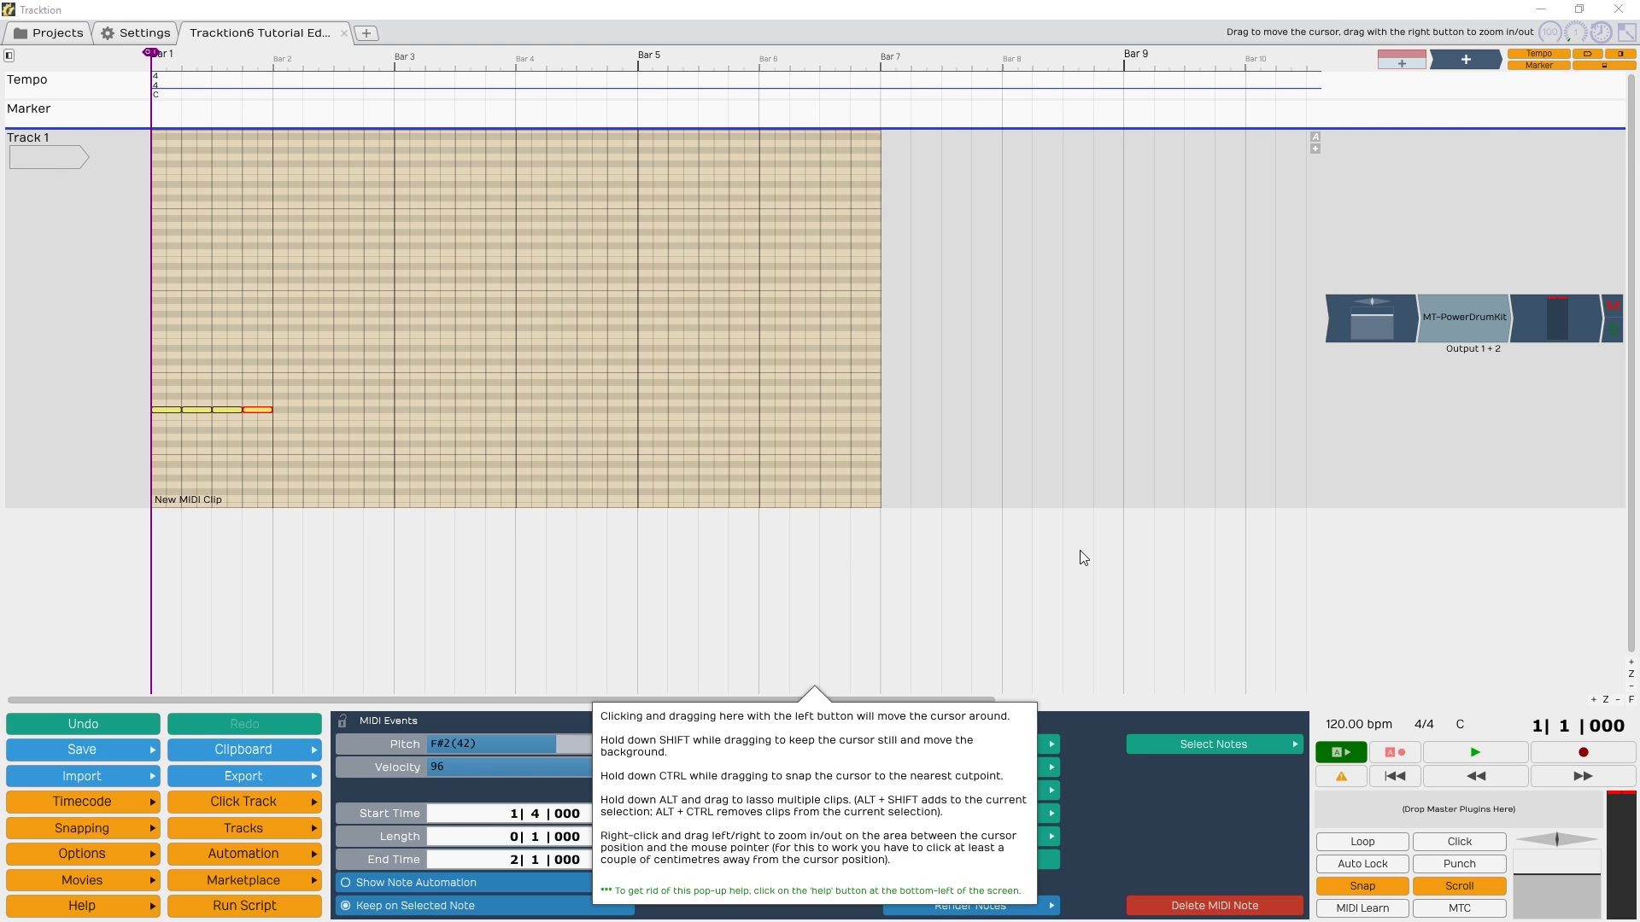
# Step: Play the clip back, then delete its fourth F#2 note, leaving three
pyautogui.click(1473, 749)
pyautogui.click(1472, 748)
pyautogui.click(322, 308)
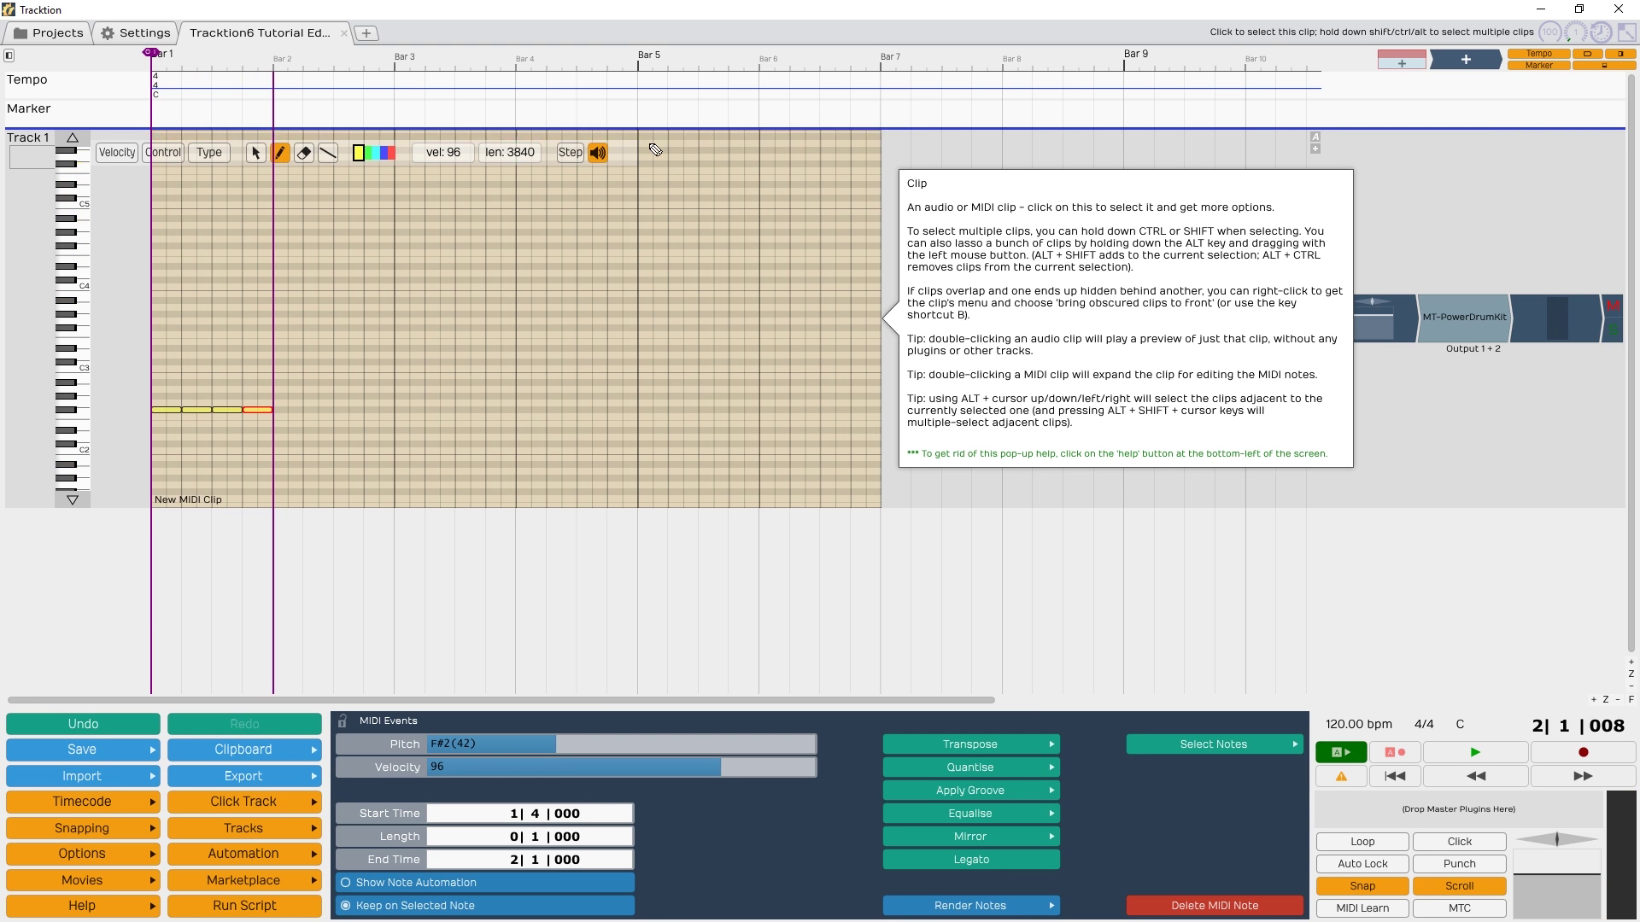
pyautogui.rightClick(645, 139)
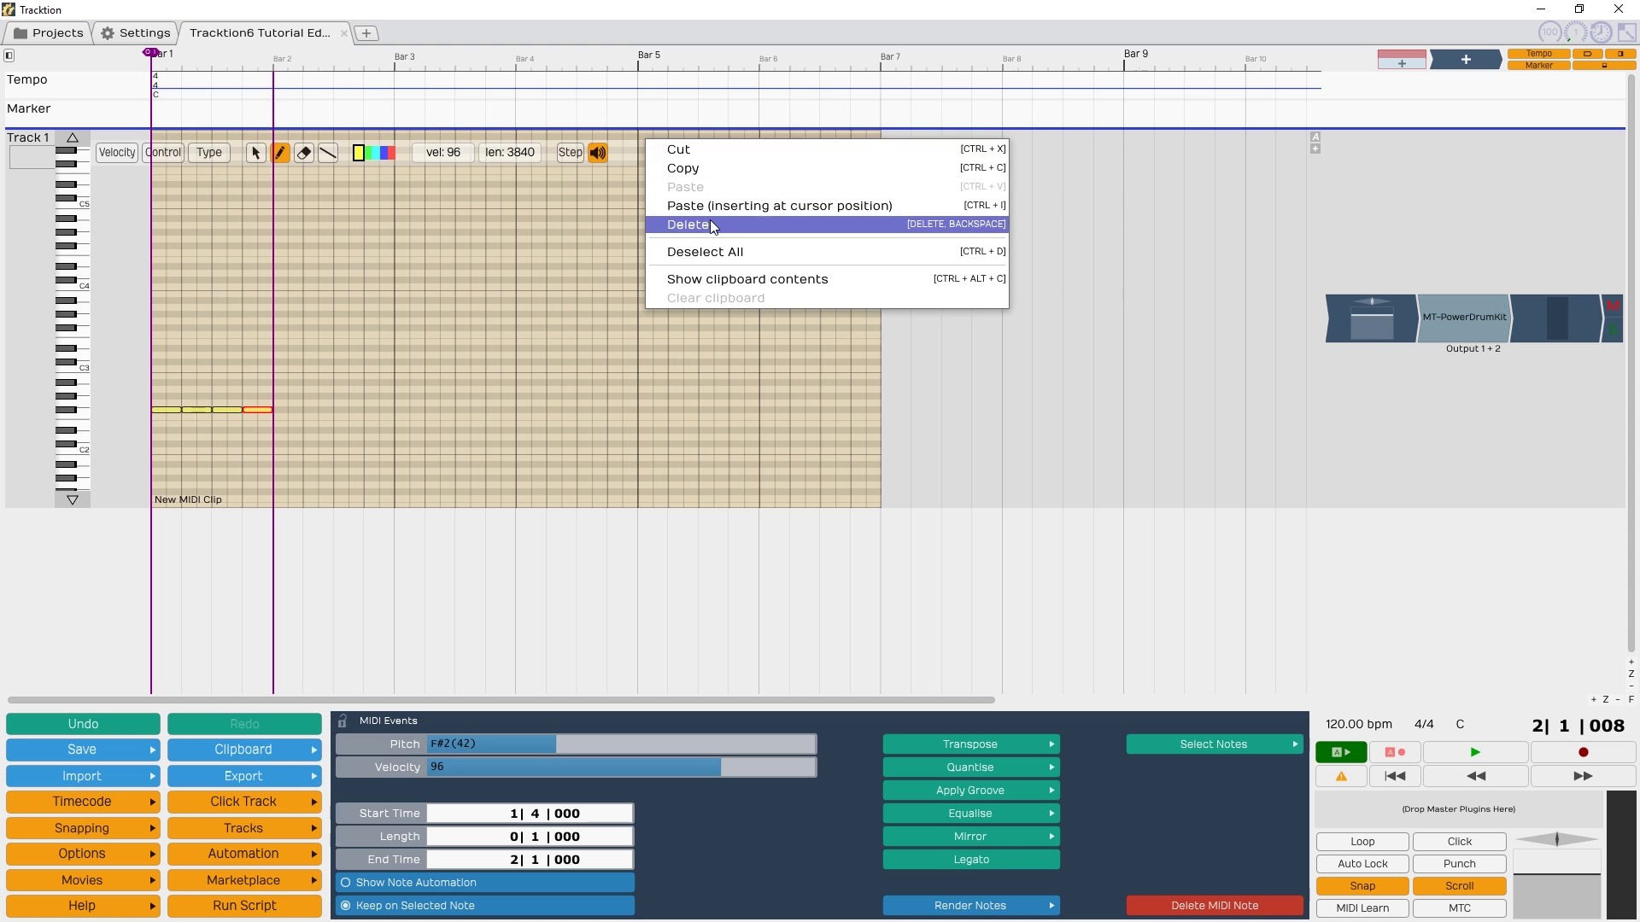
pyautogui.click(705, 222)
pyautogui.click(640, 134)
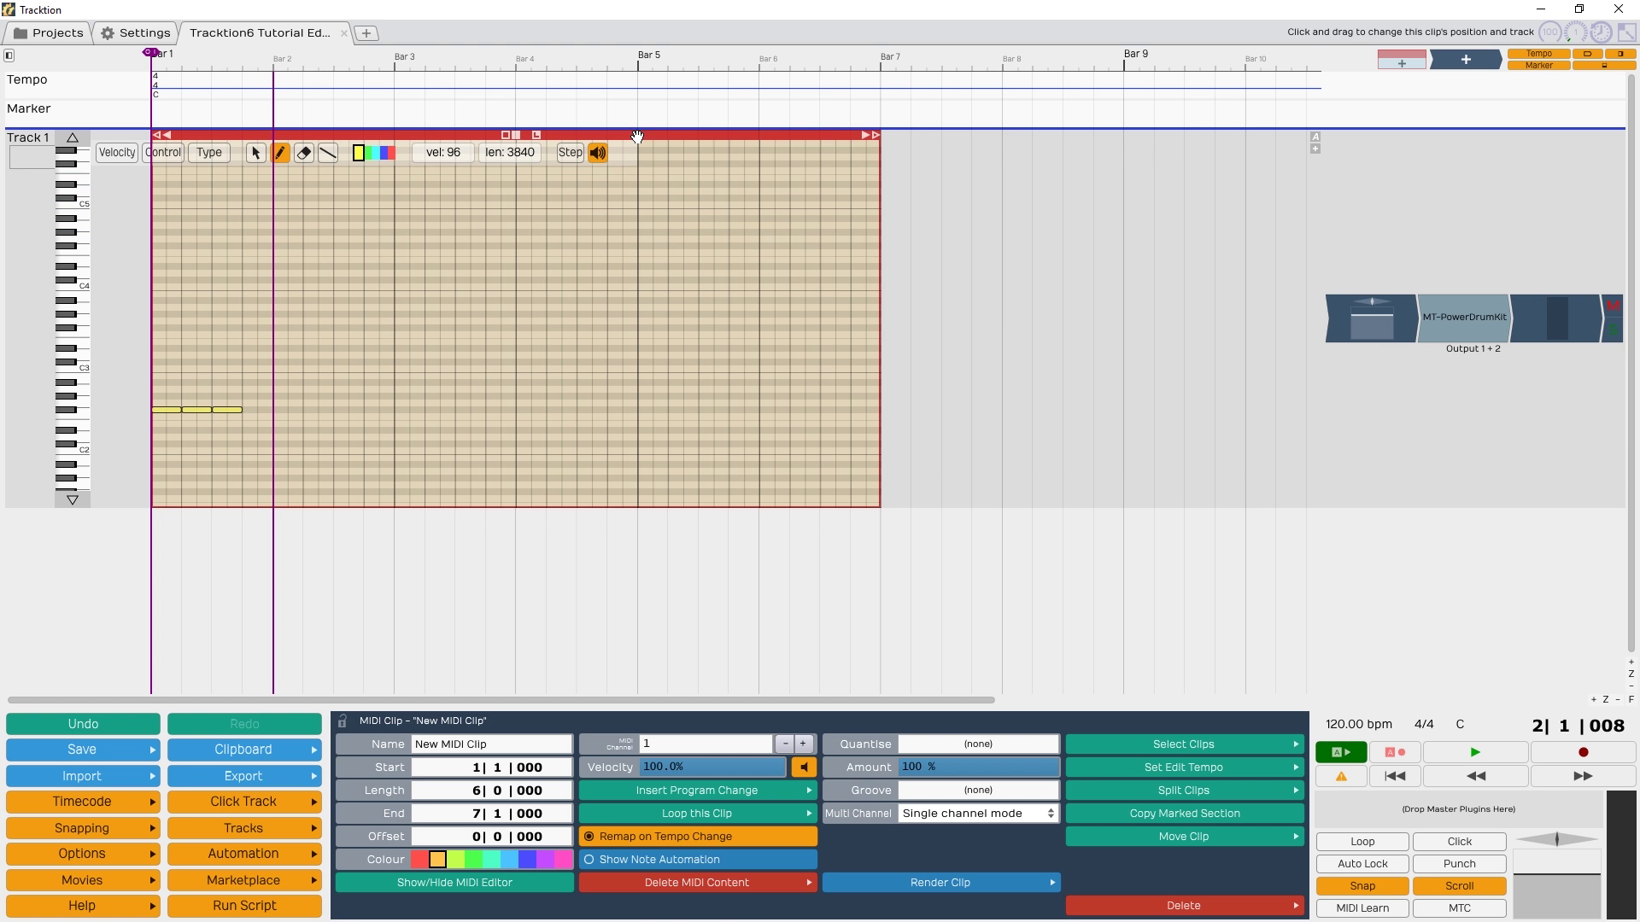
pyautogui.rightClick(639, 137)
# Step: Delete the New MIDI Clip from Track 1 via its context menu
pyautogui.click(714, 224)
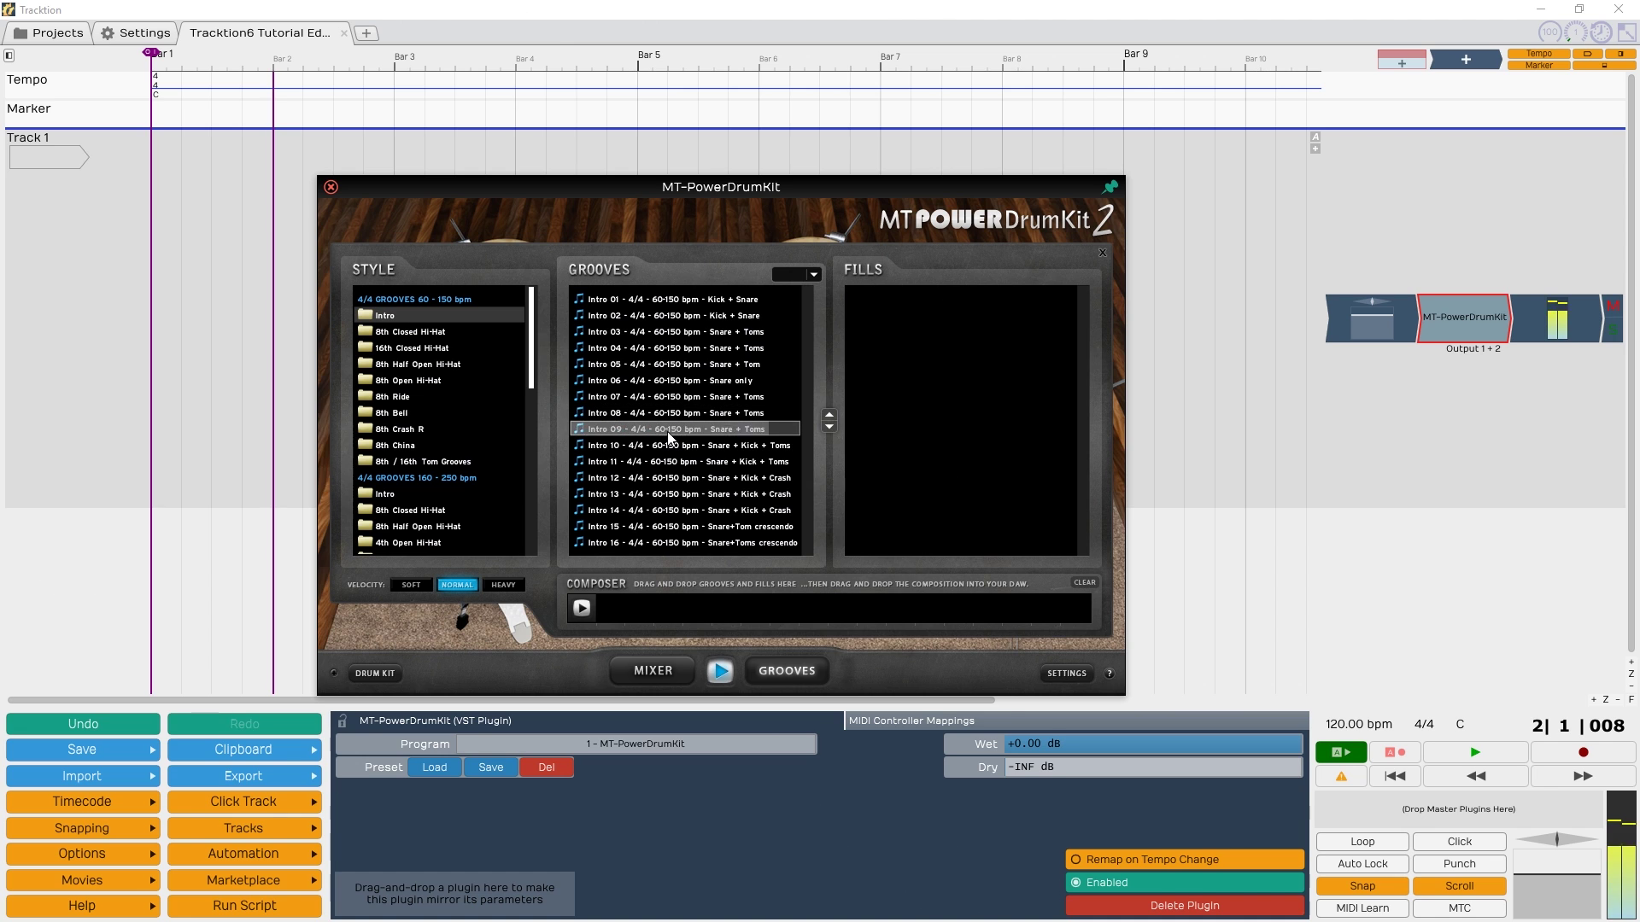
# Step: Add Intro 09, Groove 08, Fill 08, Groove 12 and Fill 19 to the drum Composer
pyautogui.moveTo(671, 429); pyautogui.dragTo(662, 586)
pyautogui.click(428, 380)
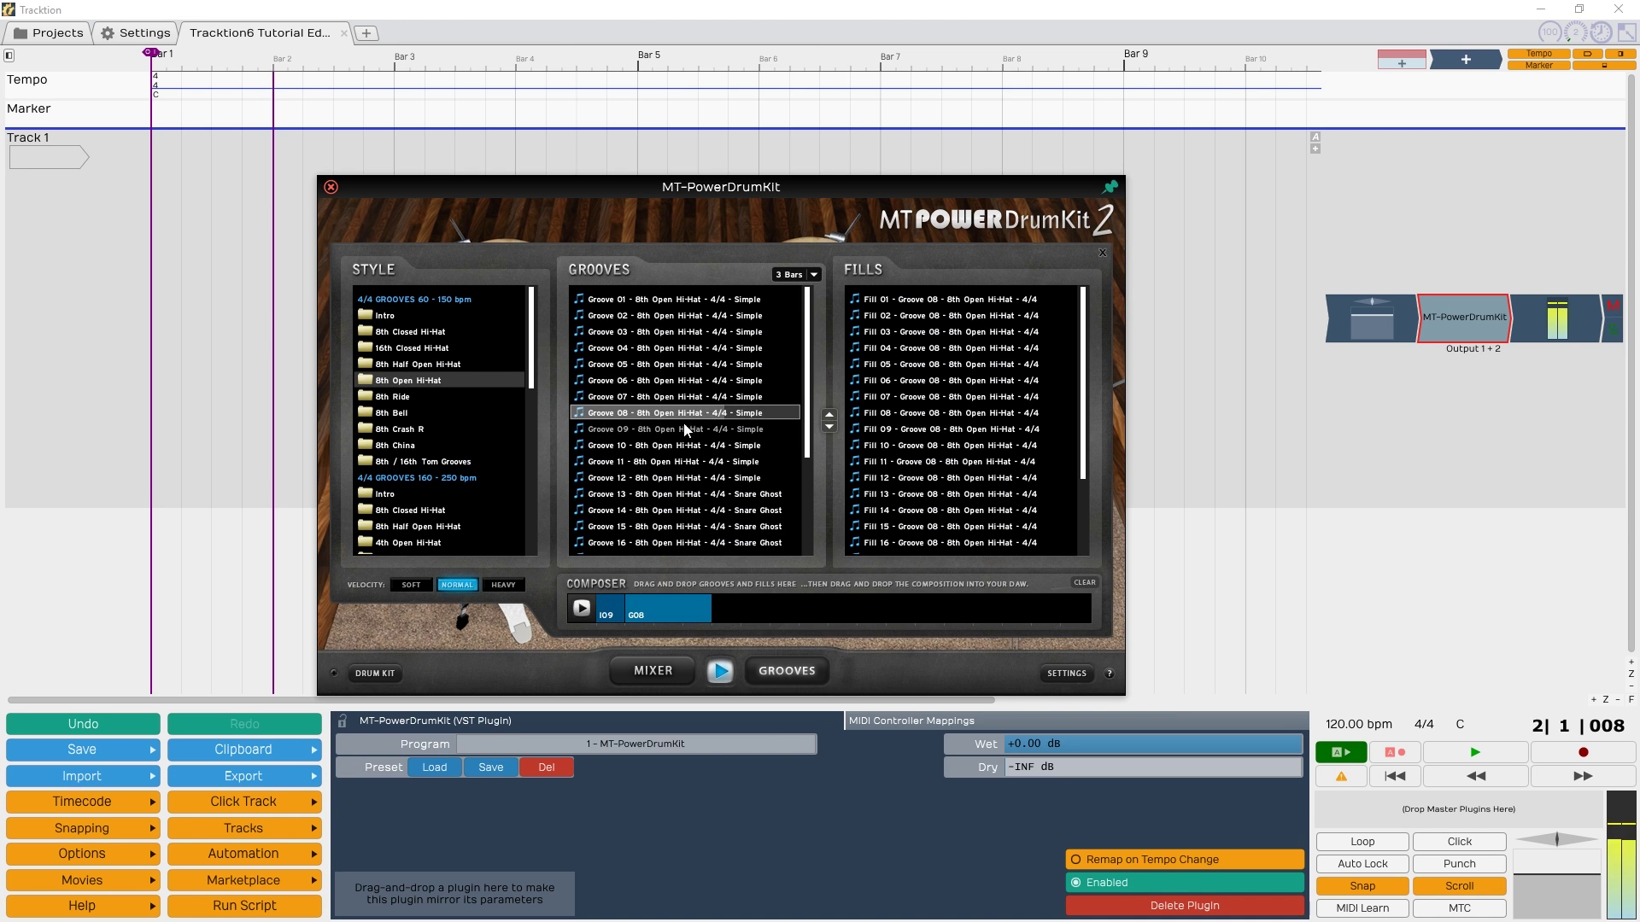
pyautogui.moveTo(974, 413); pyautogui.dragTo(726, 610)
pyautogui.click(705, 475)
pyautogui.moveTo(705, 475); pyautogui.dragTo(768, 609)
pyautogui.click(916, 523)
pyautogui.scroll(-2, 1086, 475)
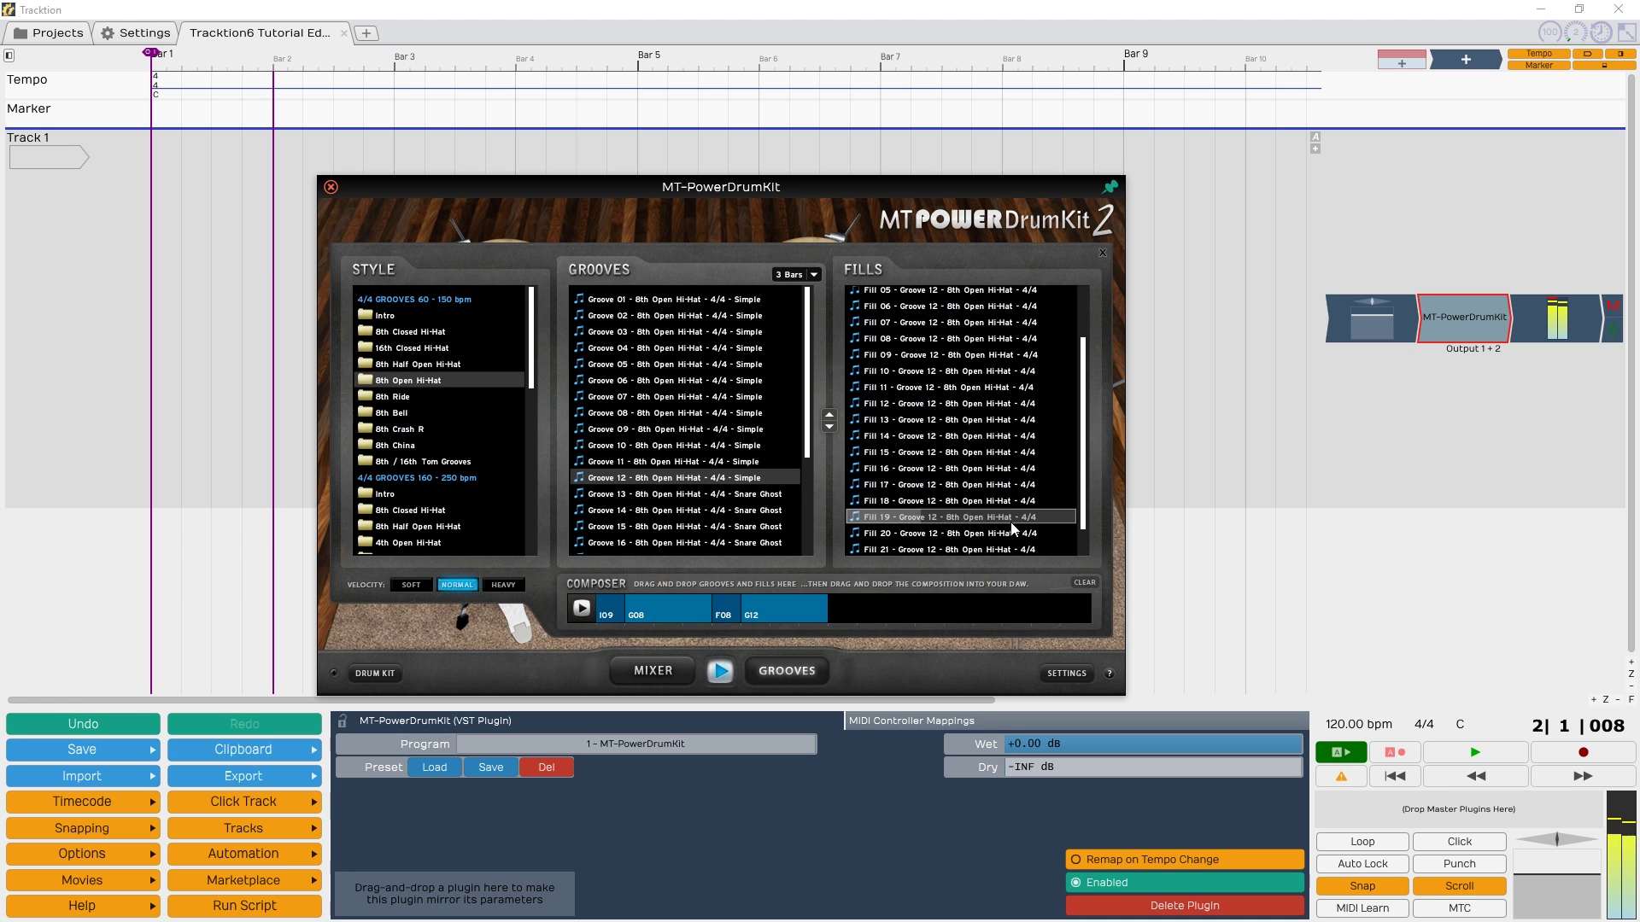
pyautogui.moveTo(939, 518); pyautogui.dragTo(841, 608)
# Step: From the 8th China style, add Groove 14 and Fill 15, then play the composition
pyautogui.click(386, 461)
pyautogui.click(386, 445)
pyautogui.moveTo(684, 509); pyautogui.dragTo(867, 613)
pyautogui.moveTo(935, 527); pyautogui.dragTo(956, 611)
pyautogui.click(581, 608)
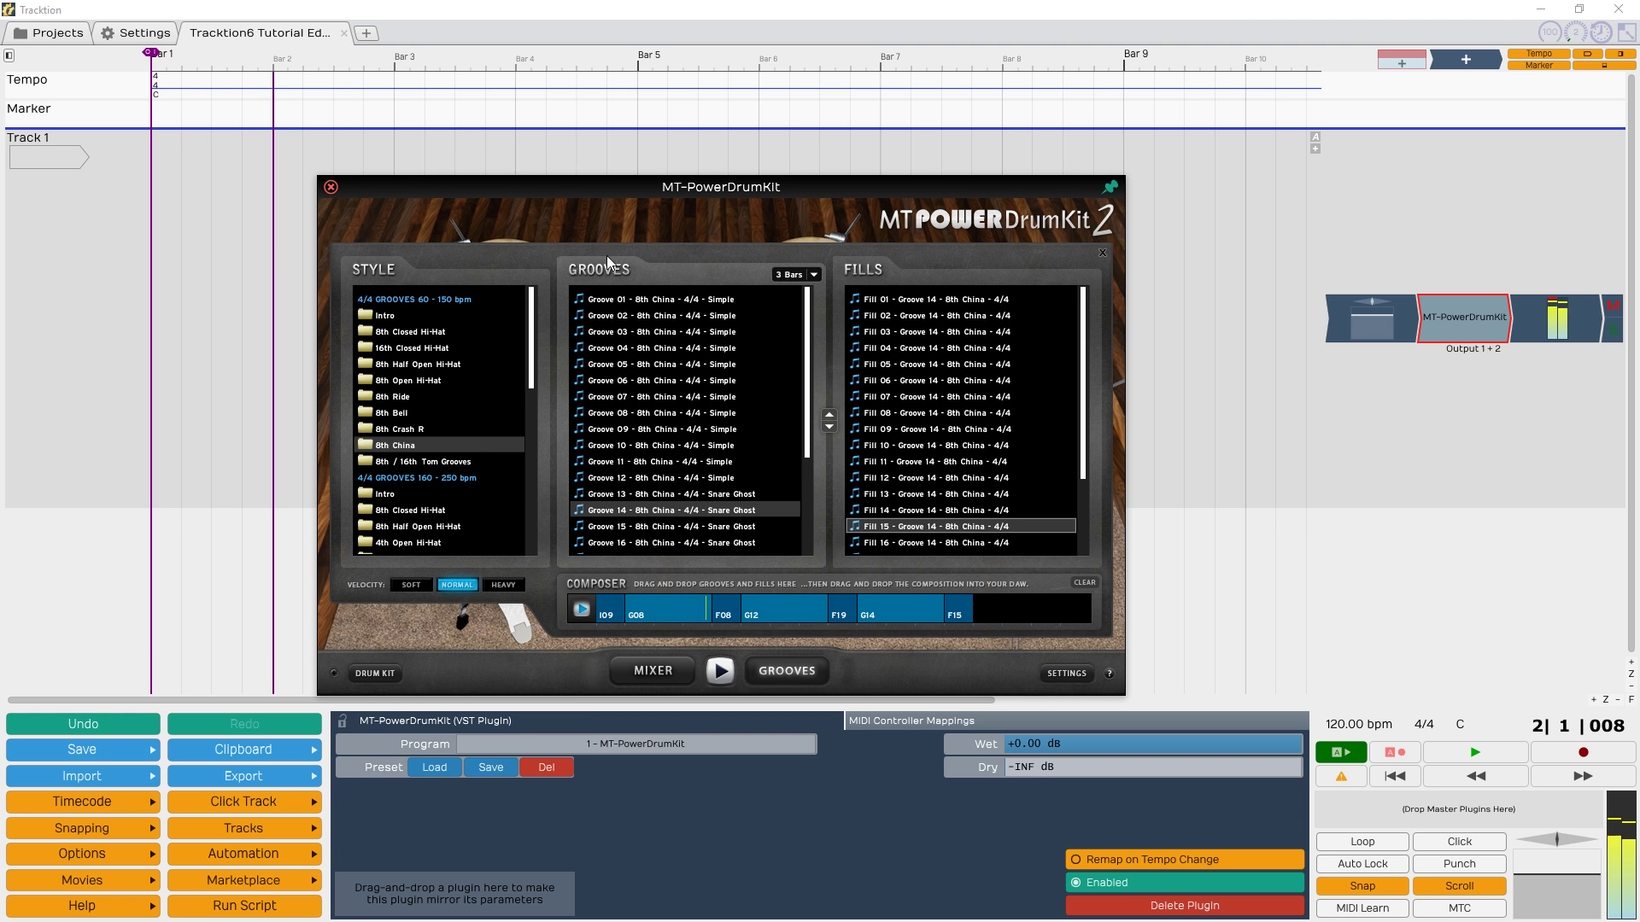
# Step: Drag the composition onto Track 1, importing its tempo and time signature
pyautogui.moveTo(598, 186); pyautogui.dragTo(1010, 164)
pyautogui.moveTo(1067, 590); pyautogui.dragTo(190, 183)
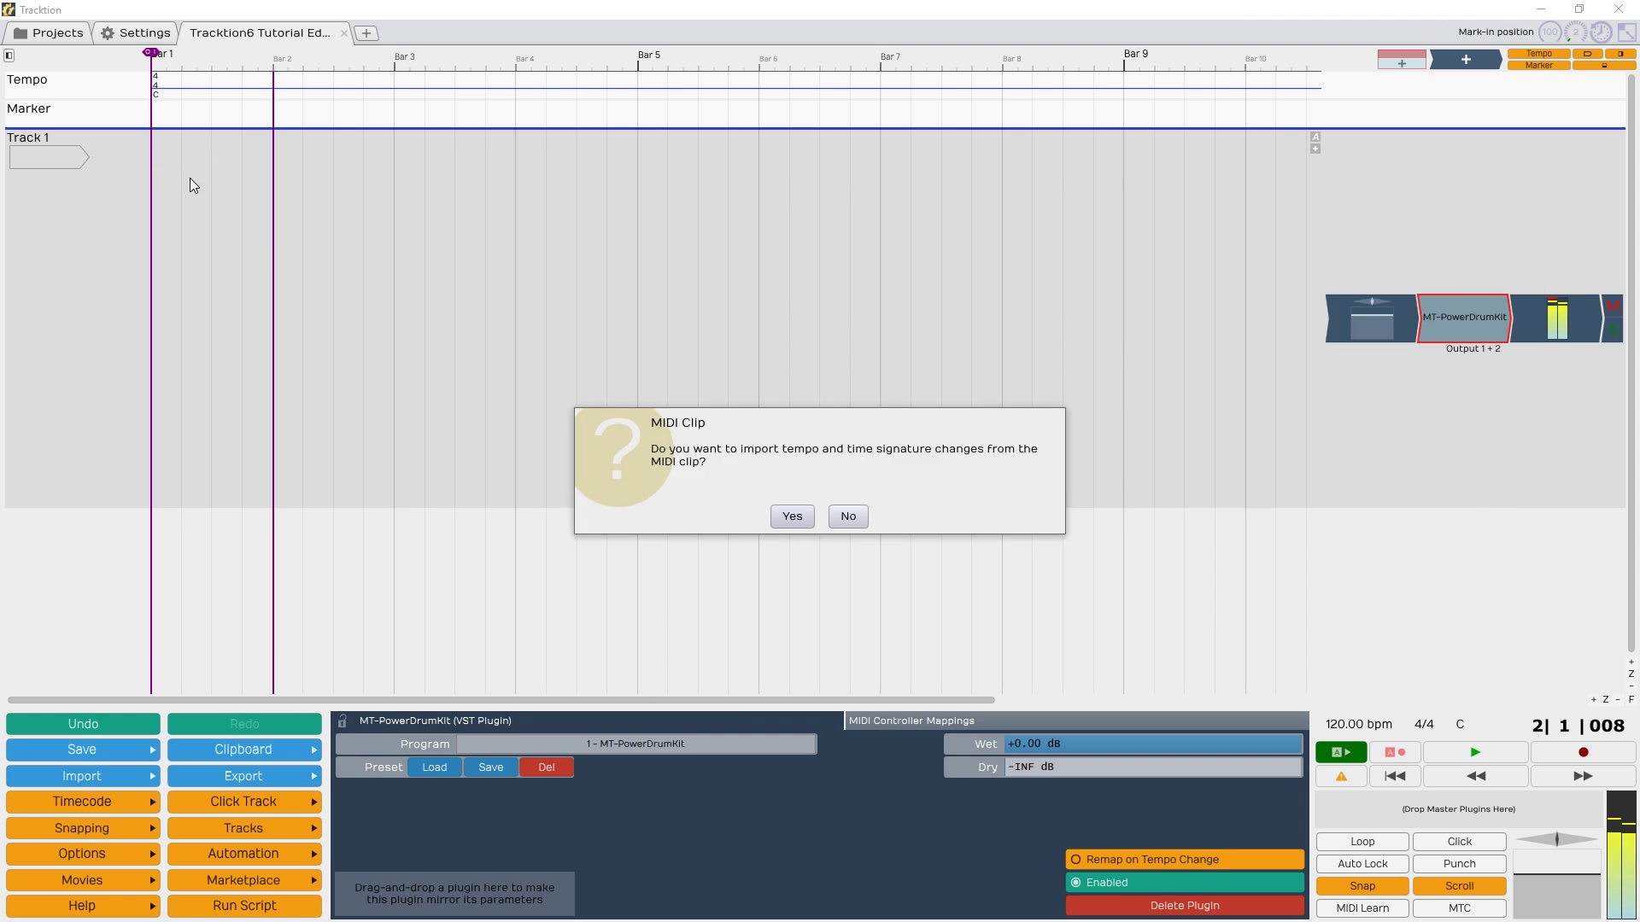
pyautogui.click(784, 516)
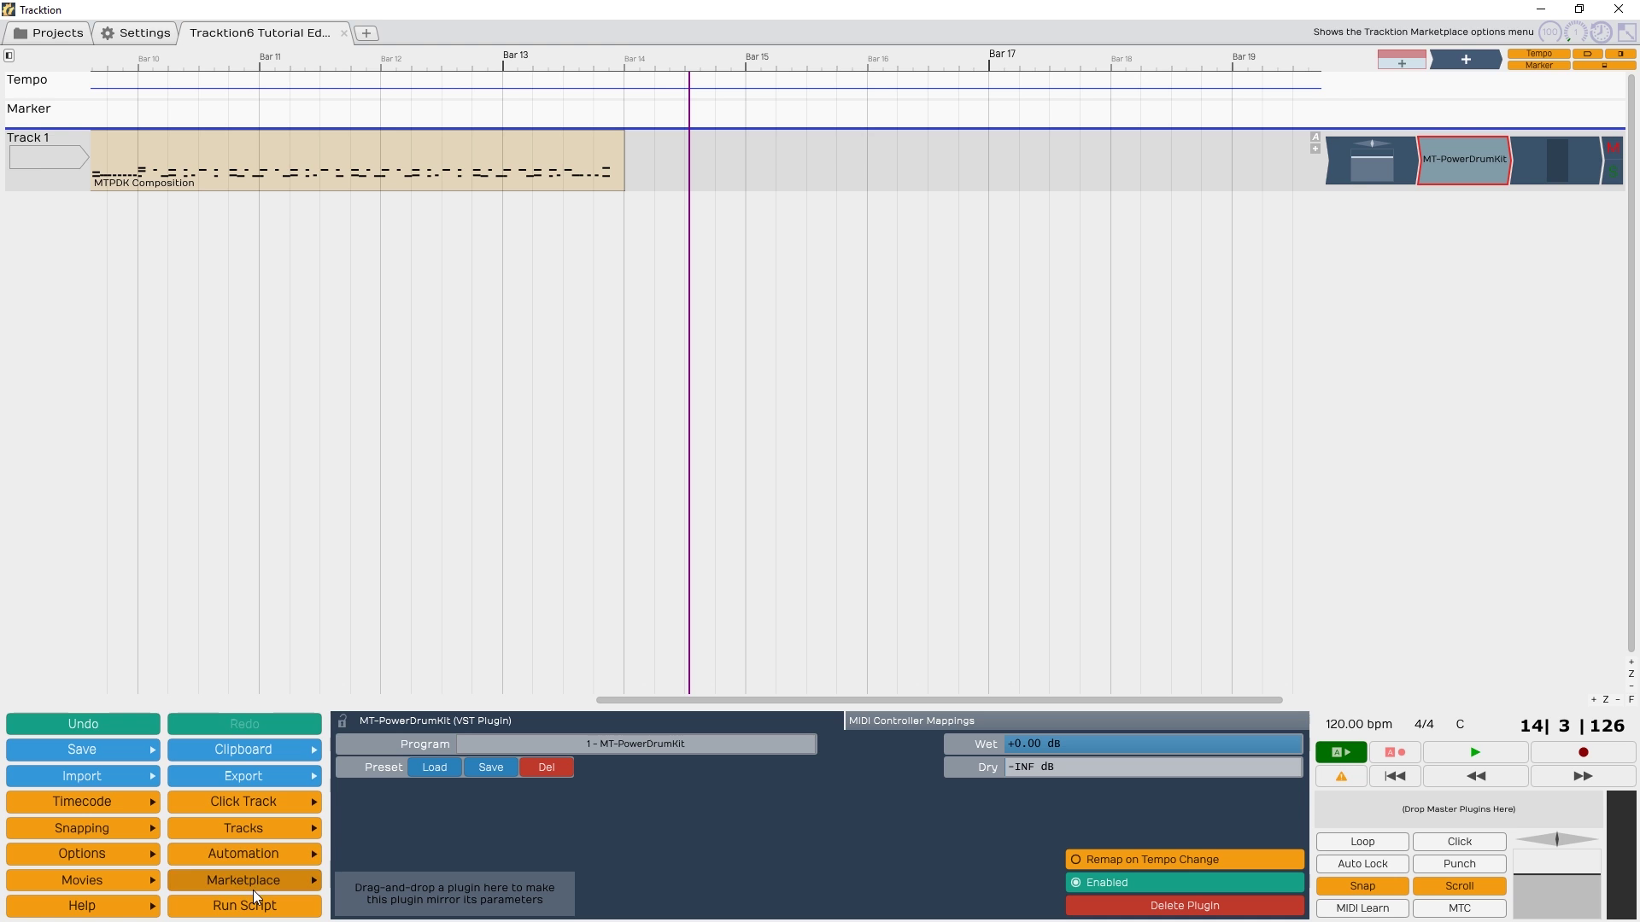
# Step: Render the edit to a 16-bit WAV file at the project-default path
pyautogui.click(246, 778)
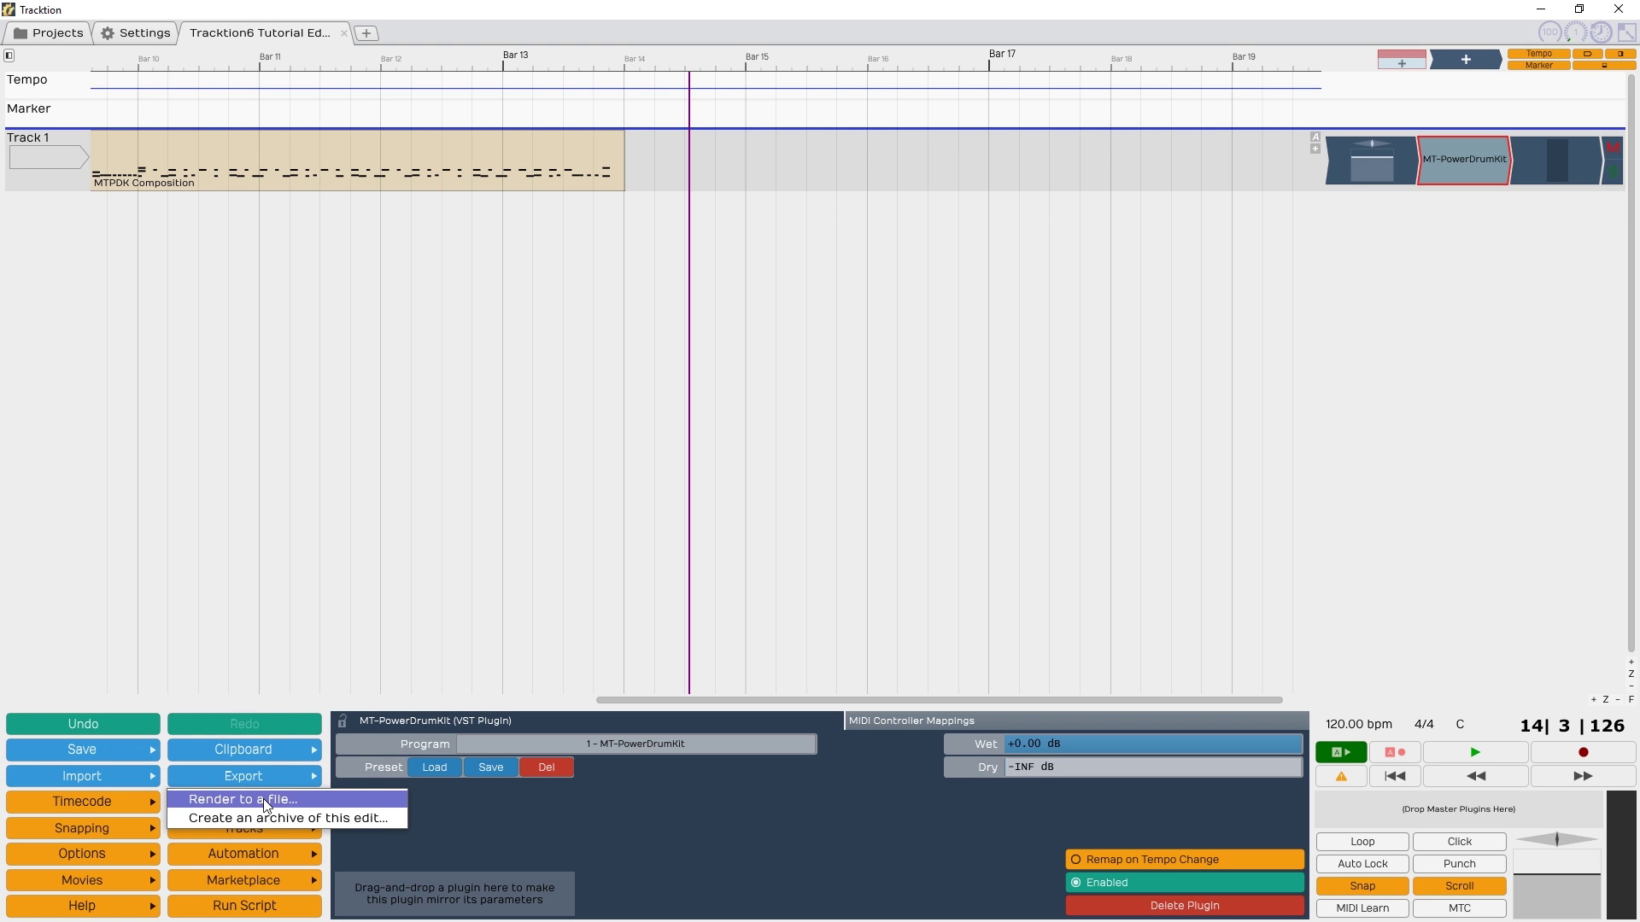
pyautogui.click(263, 798)
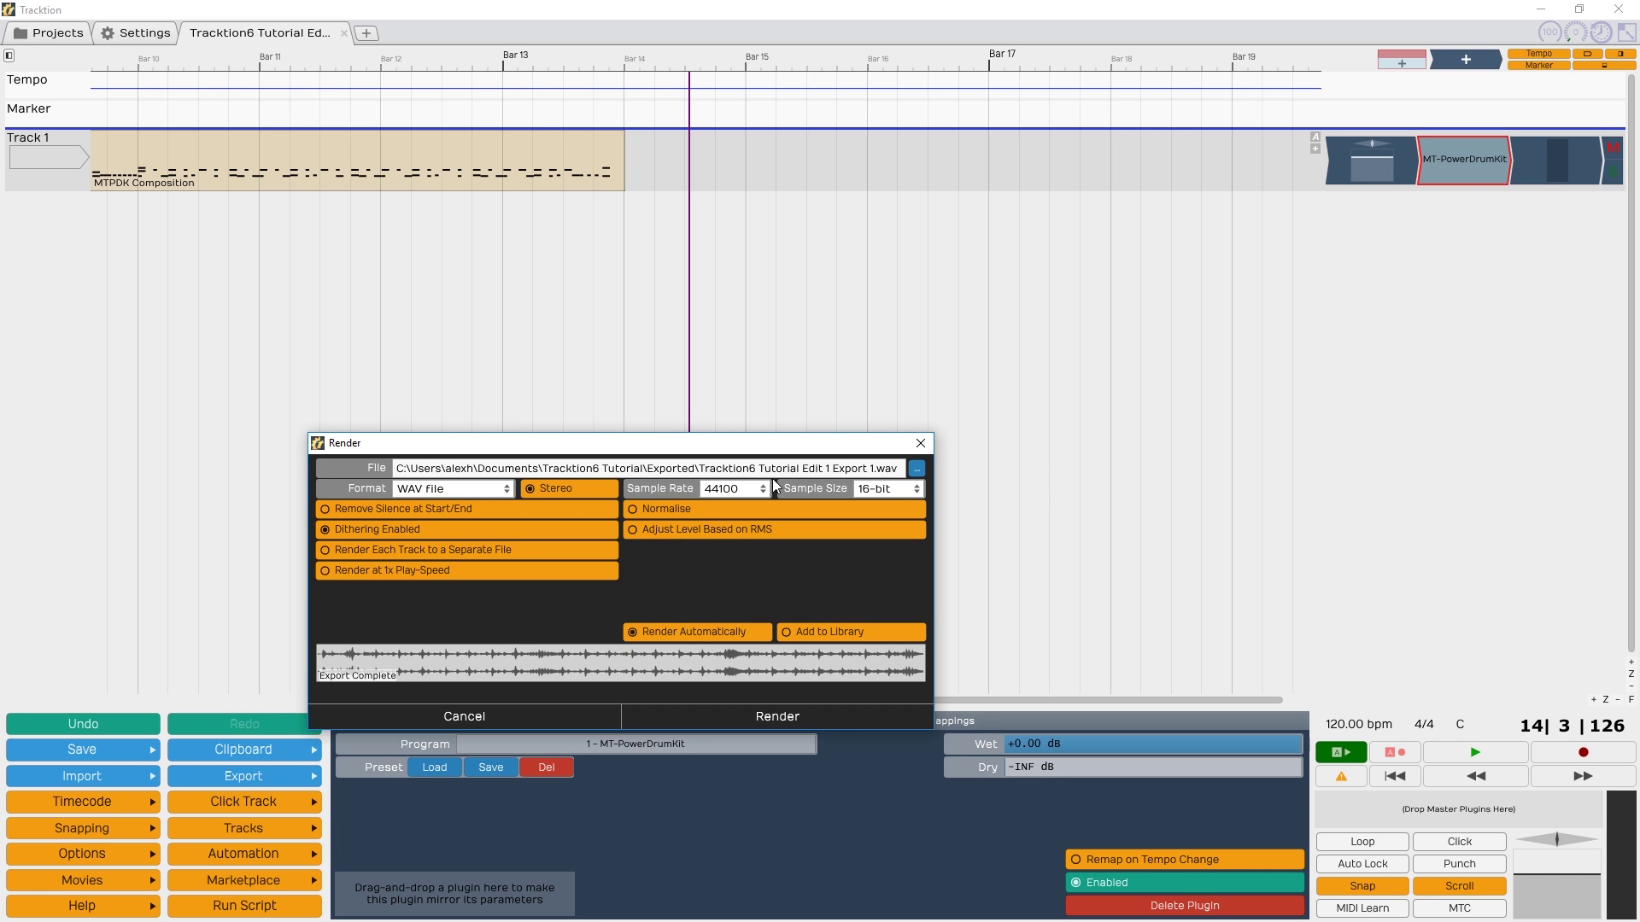
pyautogui.click(859, 470)
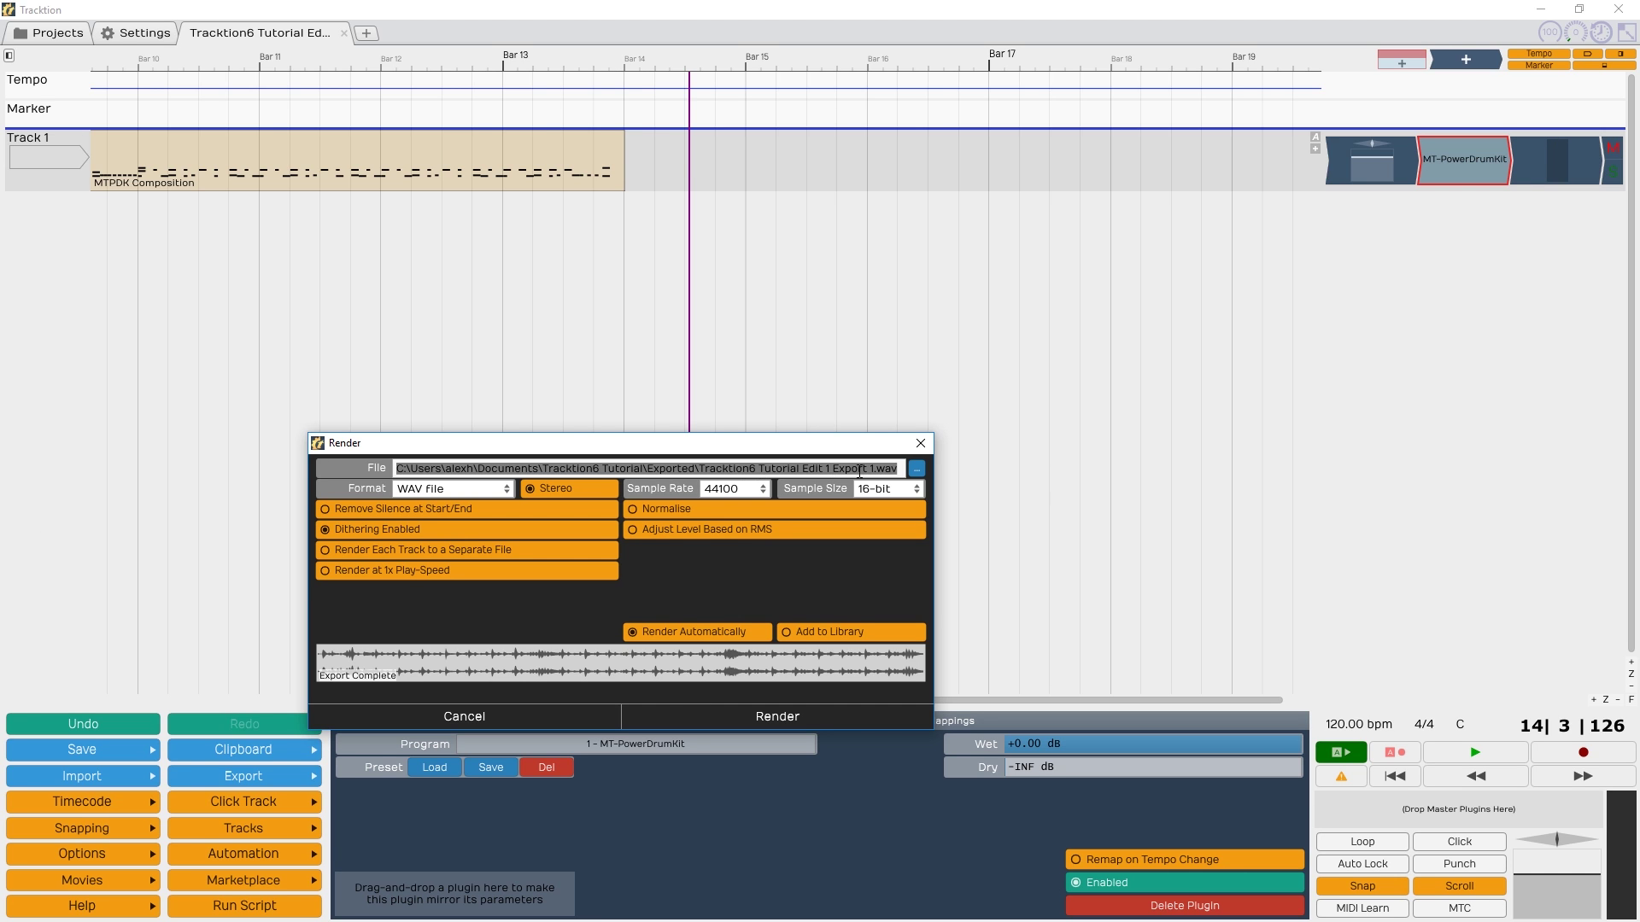
pyautogui.click(916, 469)
pyautogui.click(962, 492)
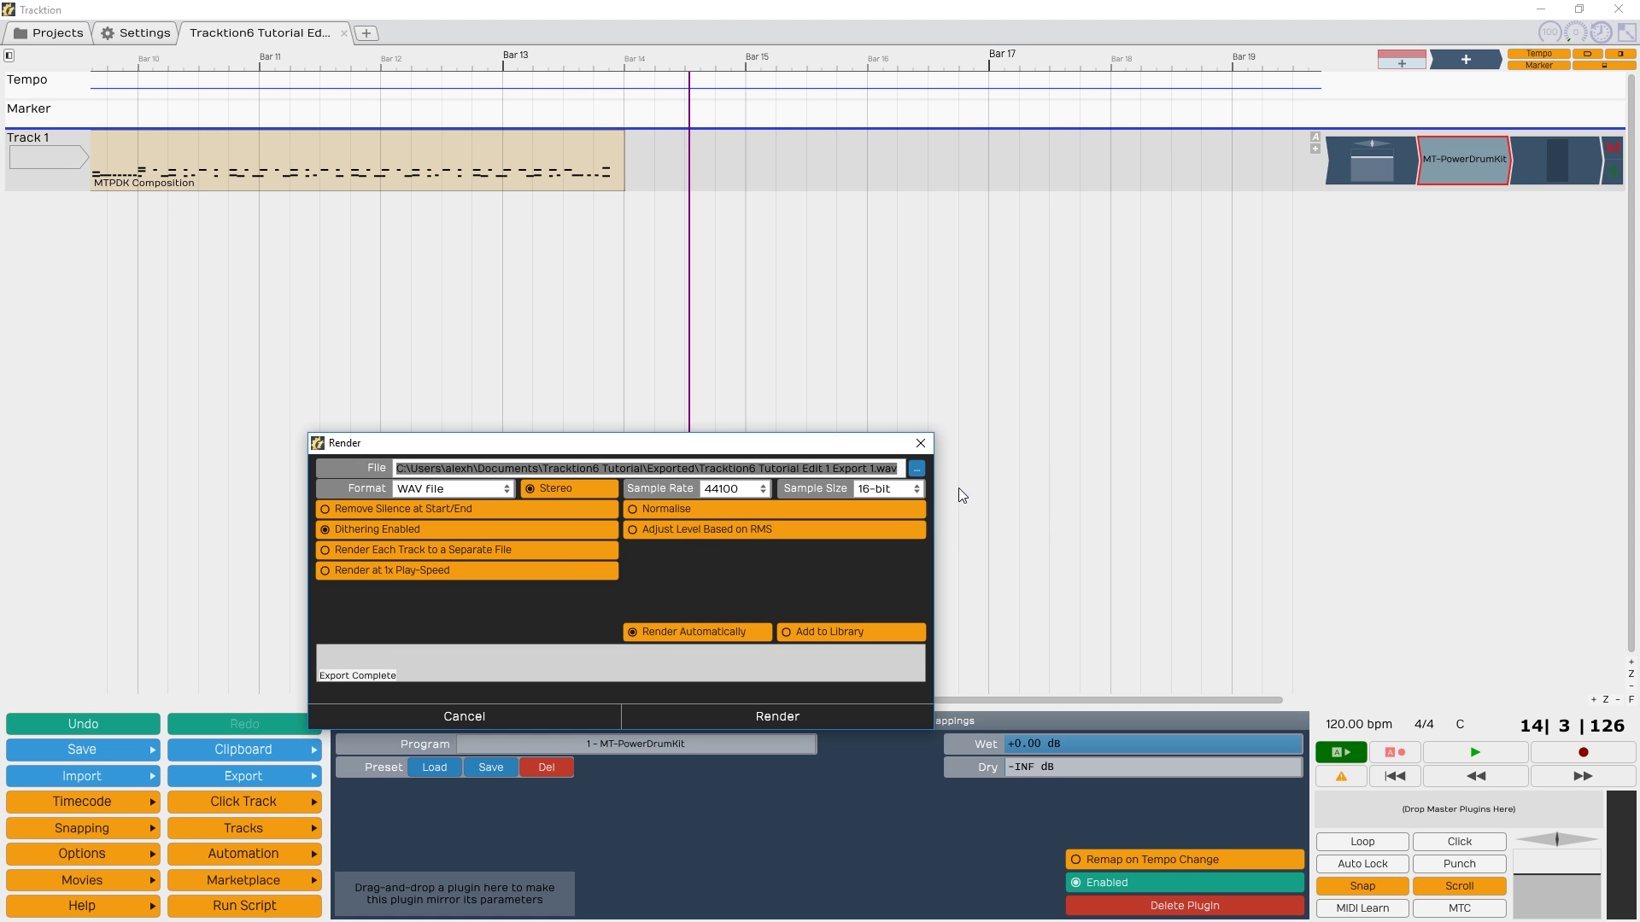
pyautogui.click(660, 714)
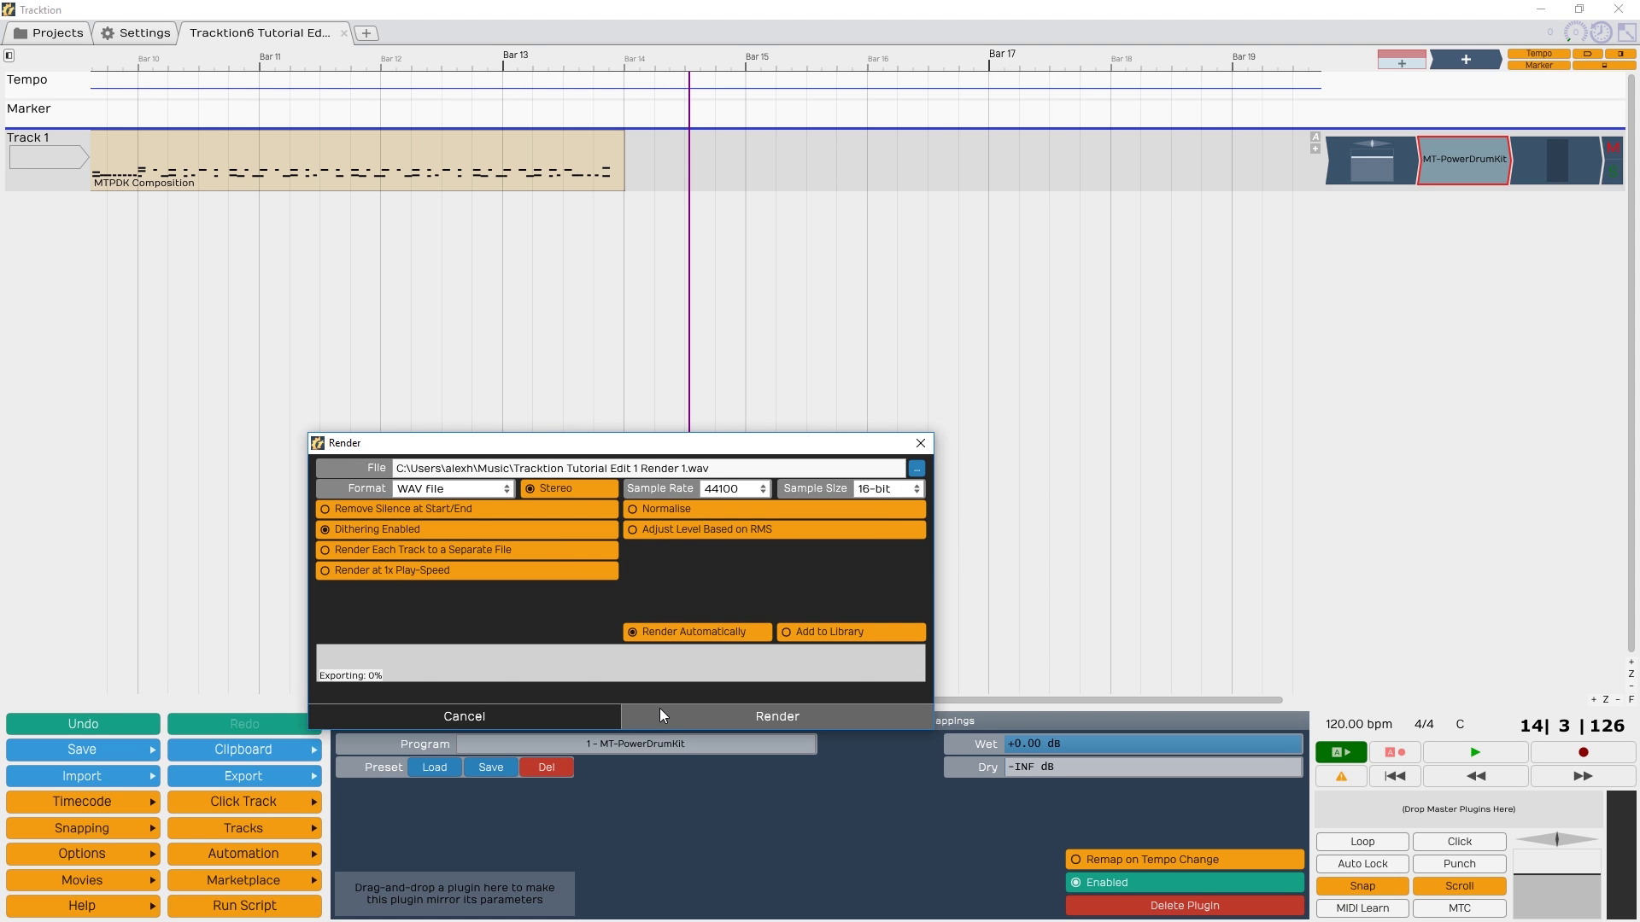